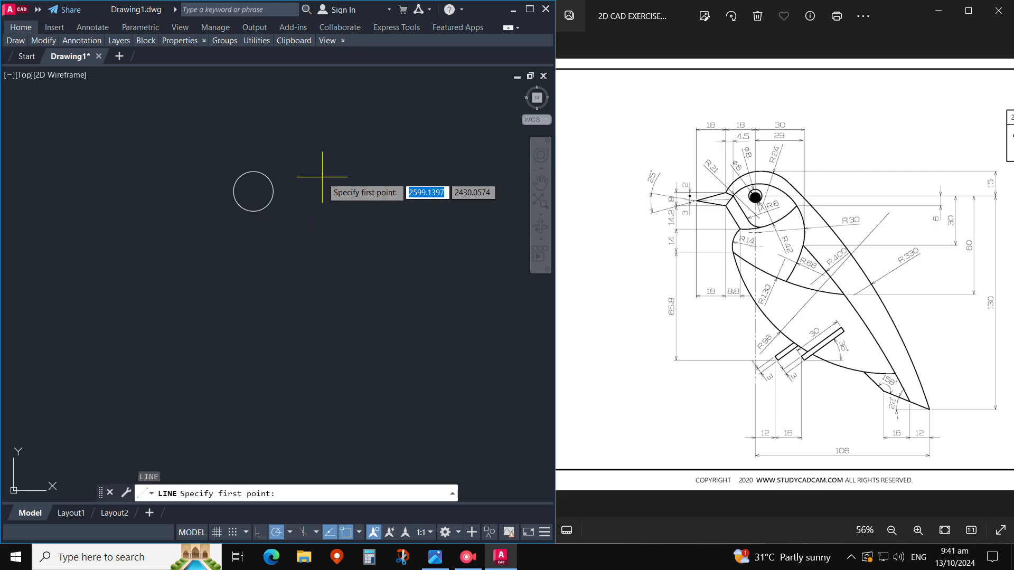
Step: Draw guide lines from the circle's center, 106 units to the right and then 130 units straight down
left_click(254, 191)
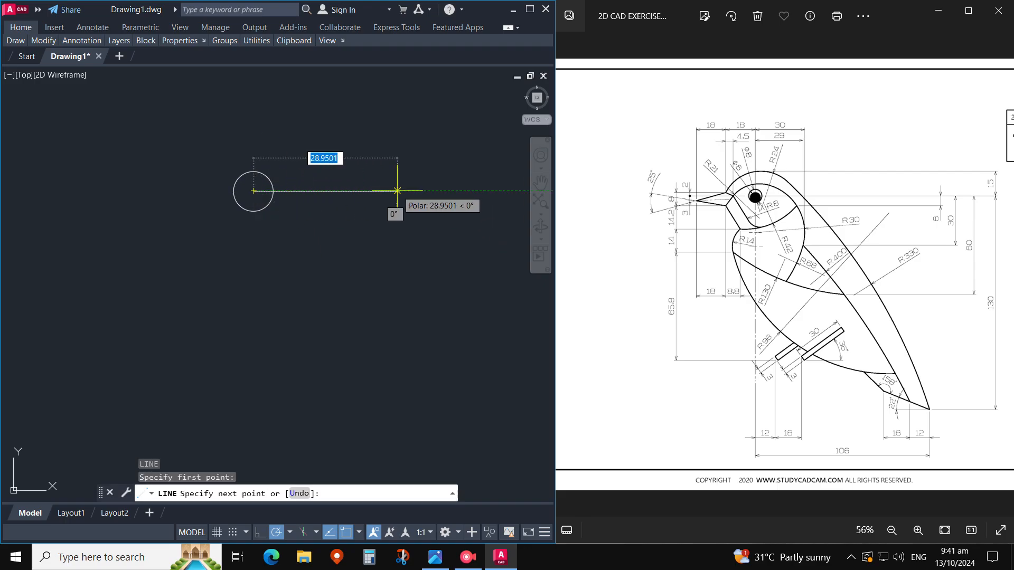
type("106")
key("Return")
scroll(296, 201, "down", 5)
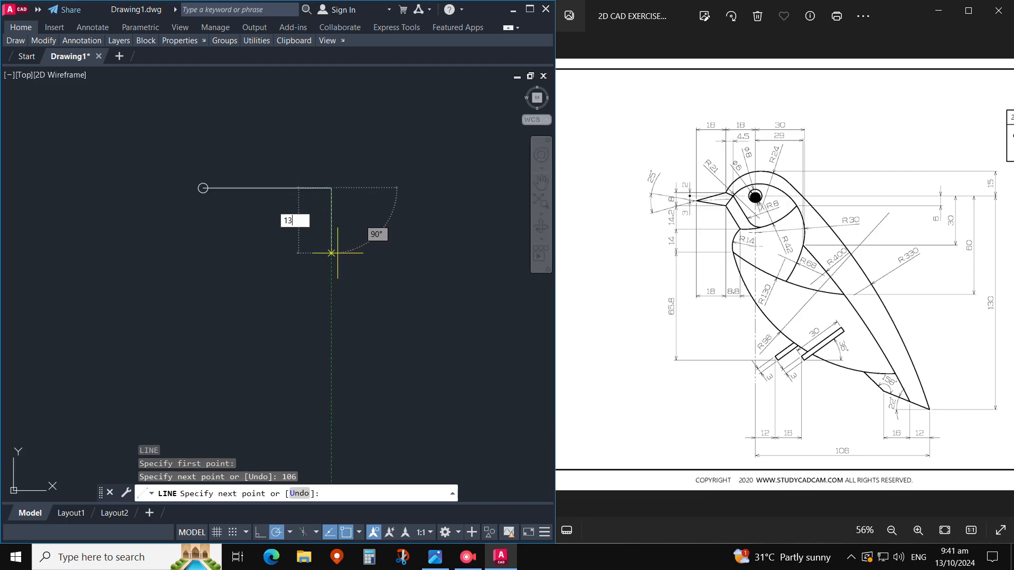
key("Return")
key("Escape")
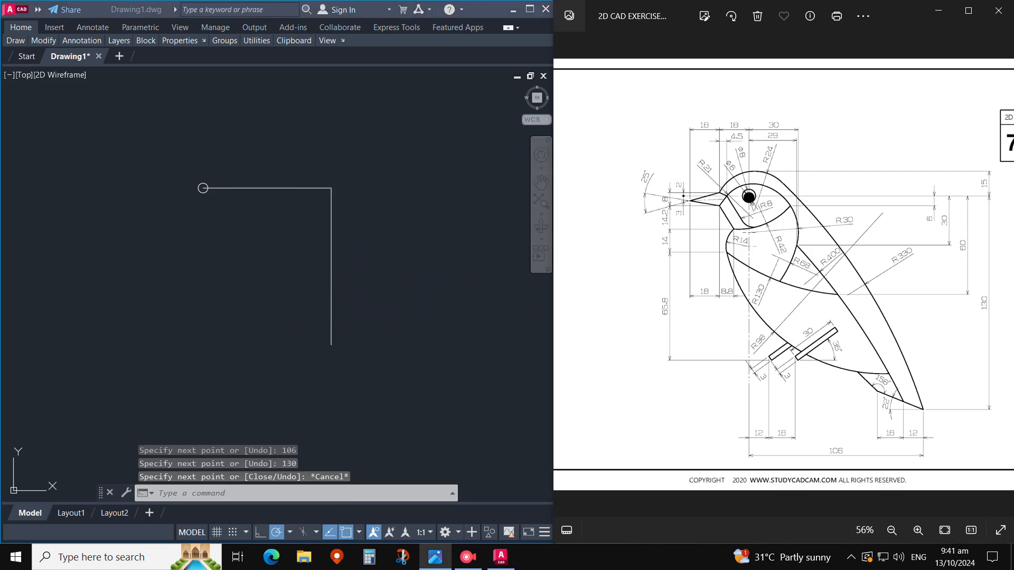
Step: Draw two consecutive horizontal segments leftward from the lower end of the vertical guide, 12 and 16 units long
scroll(851, 285, "up", 2)
left_click_drag(852, 285, 826, 274)
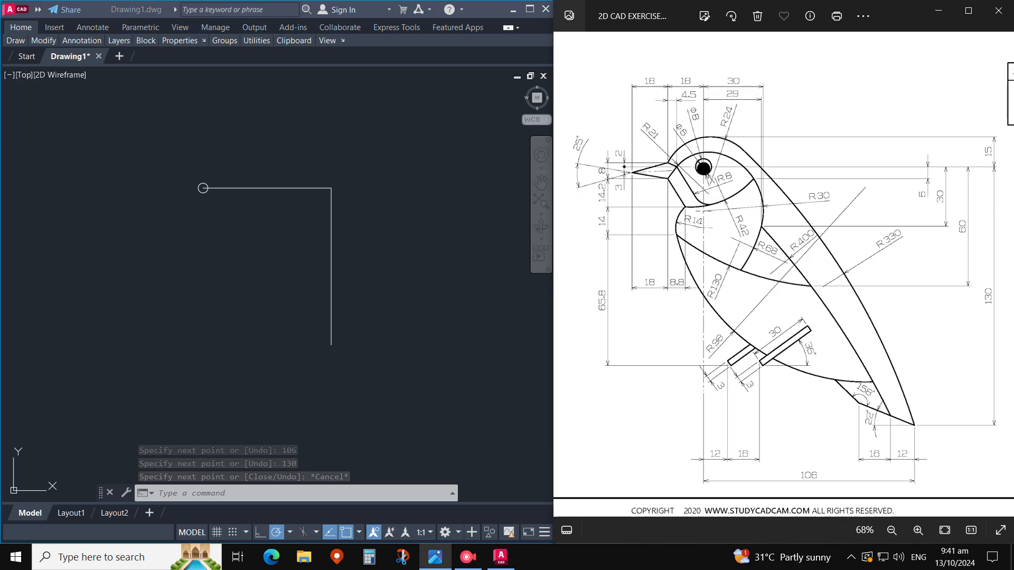
left_click(358, 233)
type("l")
key("Return")
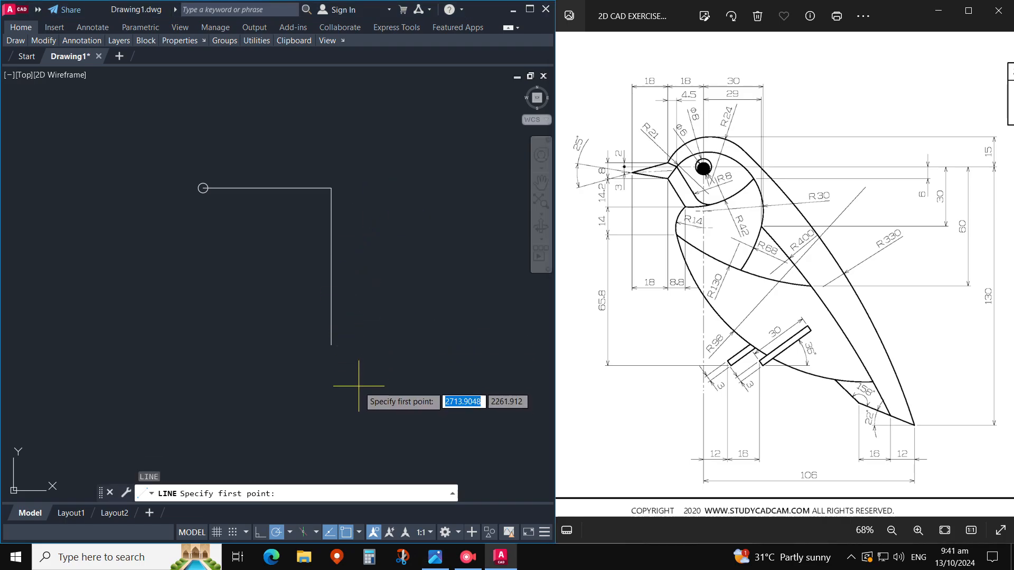
left_click(331, 345)
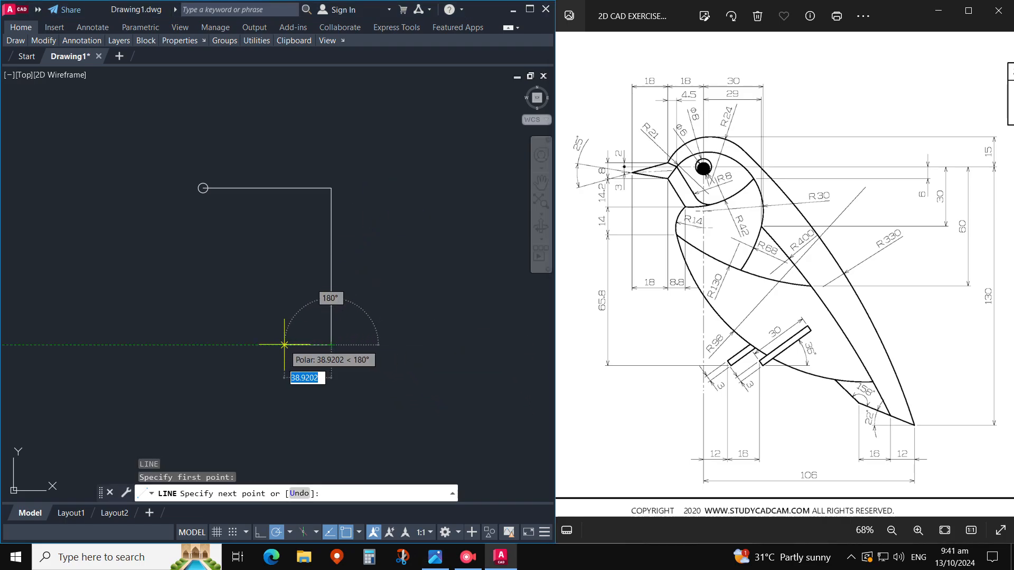
key("Return")
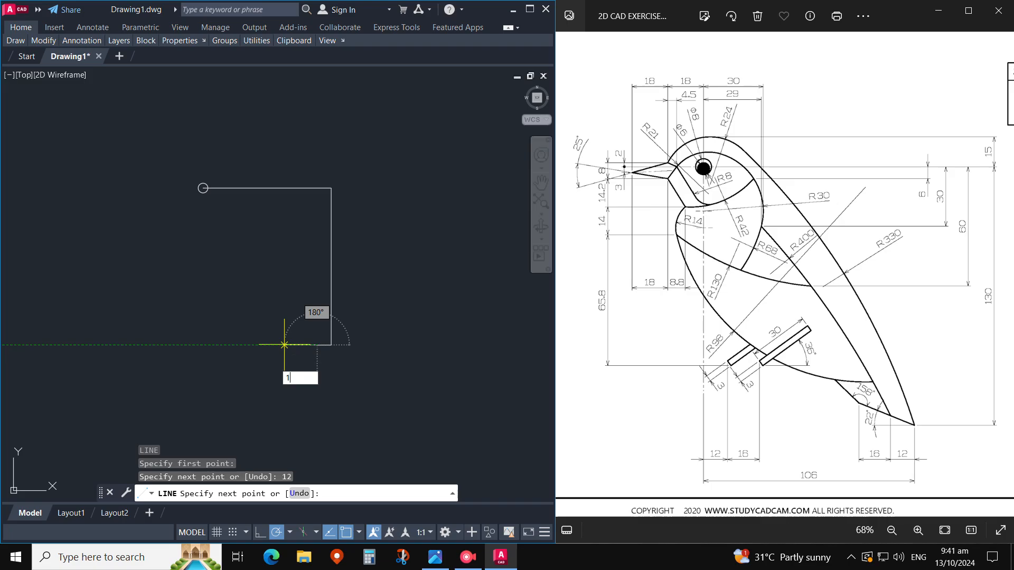
key("Return")
scroll(303, 330, "up", 3)
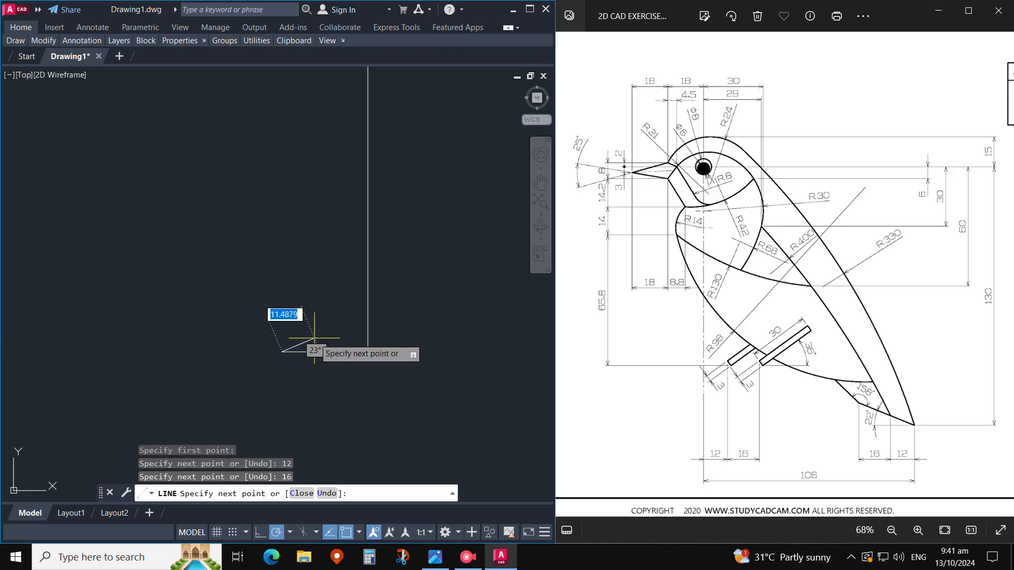
Step: Draw two vertical lines upward, from the left end of the 16-unit segment and from its junction with the 12-unit segment
left_click(282, 295)
key("Escape")
key("Return")
left_click(332, 352)
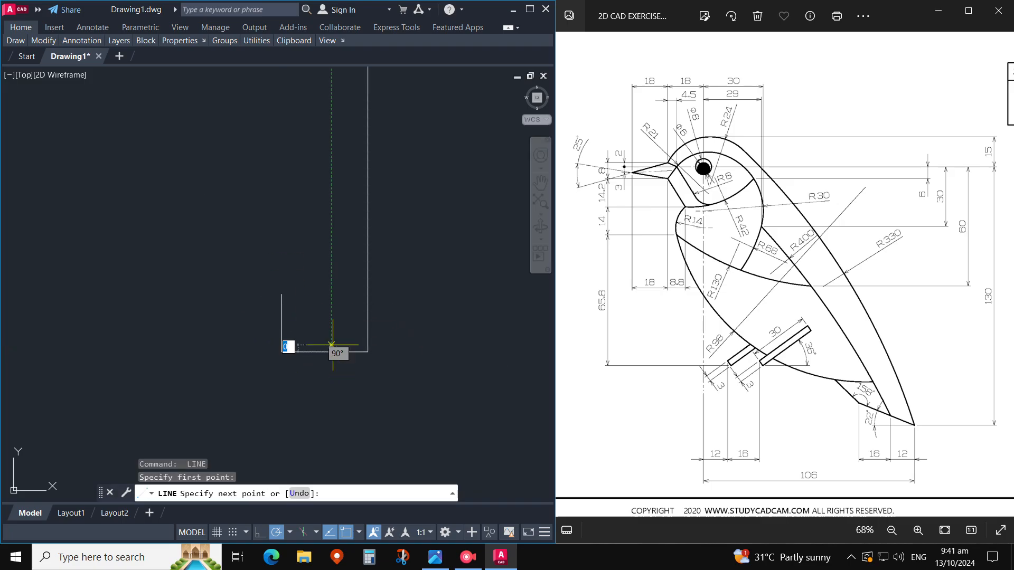
left_click(331, 294)
key("Escape")
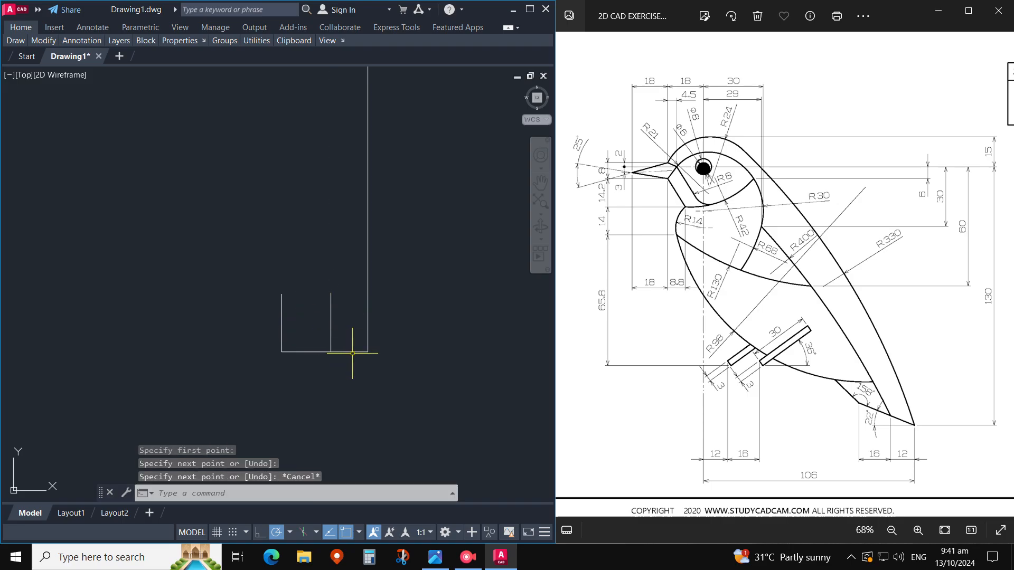
Step: Draw a line rising to the right at 22° from the lower end of the long vertical guide
key("Return")
left_click(368, 352)
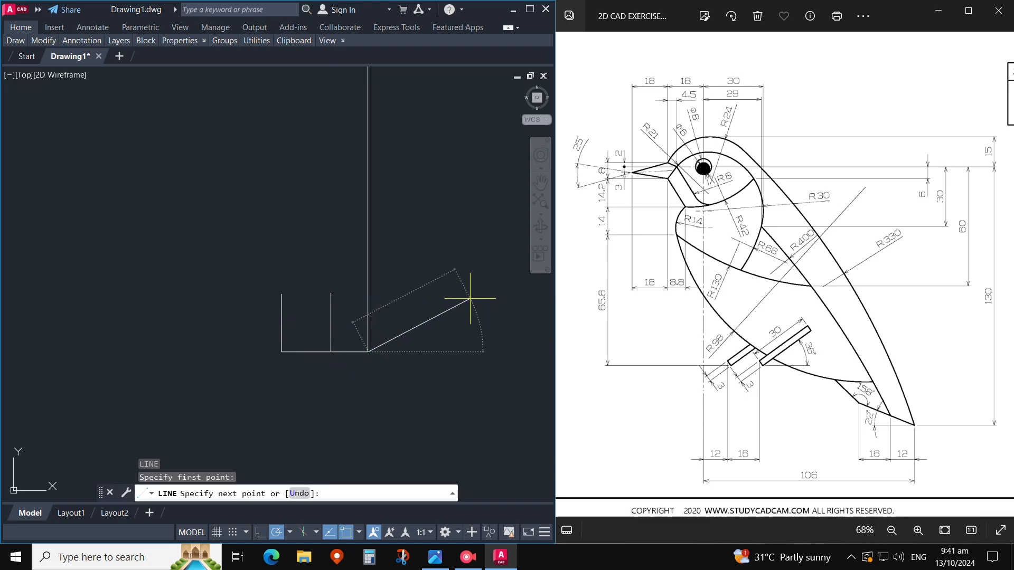
type("22")
key("Return")
key("Escape")
Step: Mirror the 22° line to the left about the vertical guide and erase the source line
type("mi")
key("Return")
left_click(482, 285)
left_click(436, 336)
key("Return")
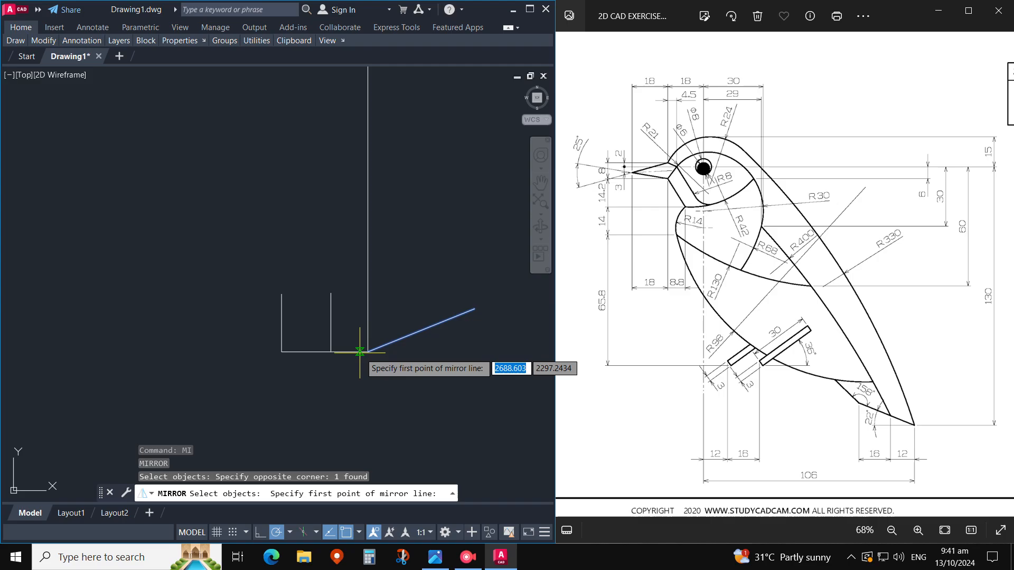
left_click(368, 352)
left_click(370, 393)
type("y")
key("Return")
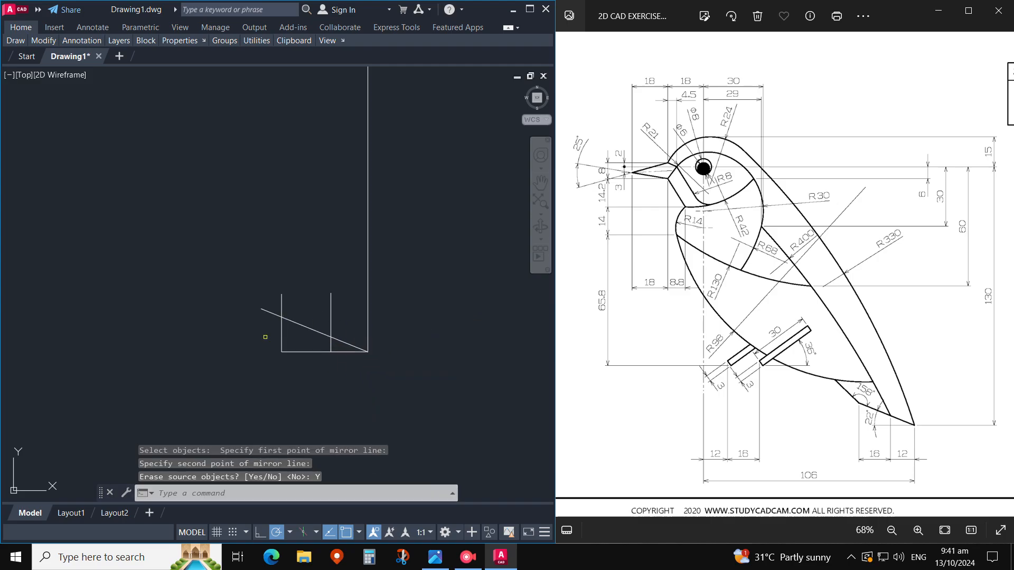
Step: Trim the sloped line's overhang and both short vertical lines where they cross above it
type("tr")
key("Return")
left_click_drag(265, 335, 307, 296)
key("Escape")
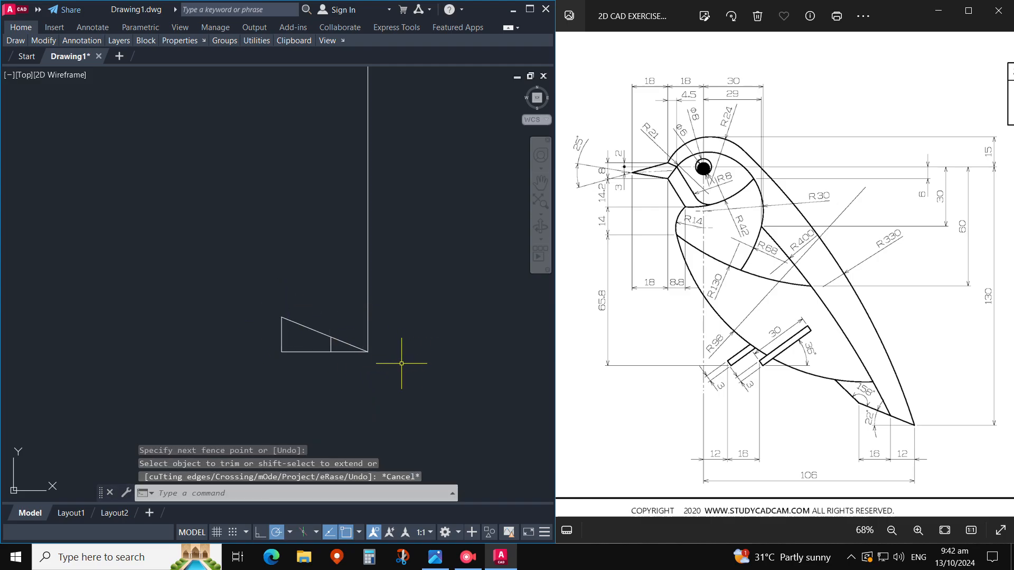
Step: Draw a line over the slope from the top of the shorter vertical to the top of the taller vertical
type("l")
key("Return")
left_click(350, 349)
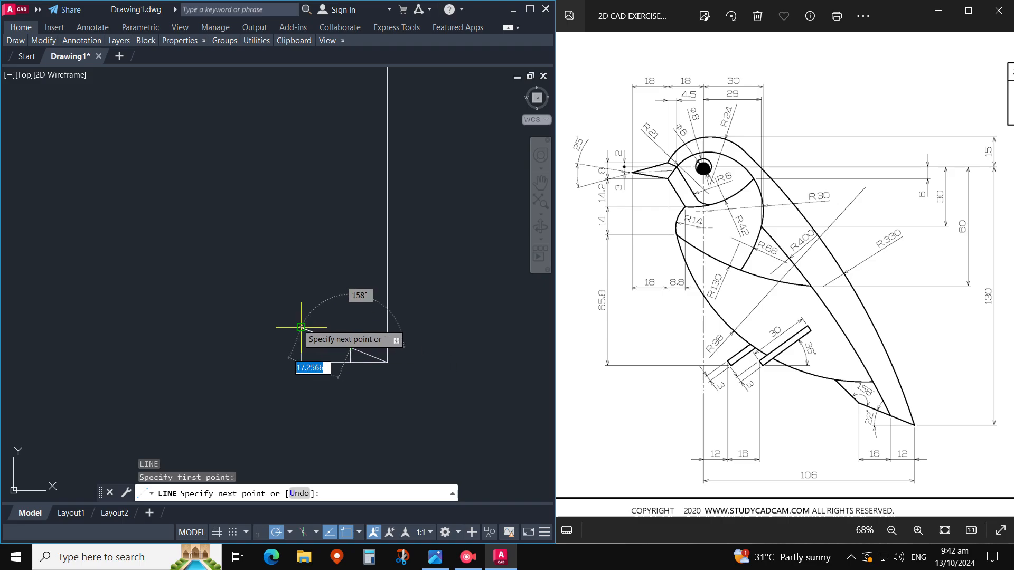
key("Escape")
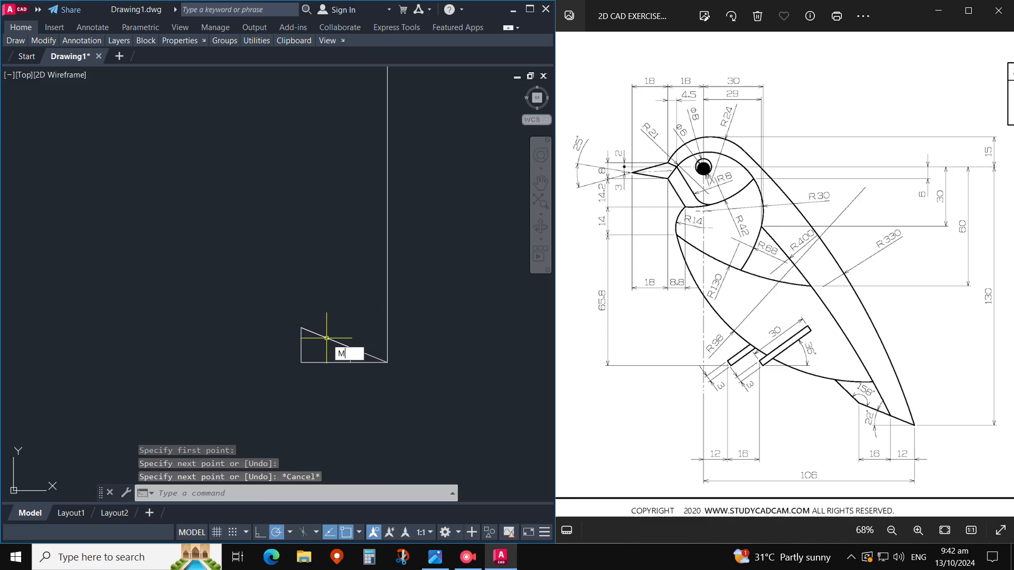
Step: Move the new sloped segment from the shorter vertical's top to the taller vertical's top, along the slope
key("Return")
left_click(326, 338)
key("Return")
left_click(350, 348)
left_click(301, 328)
Step: Rotate the moved segment by -22° about the top of the taller vertical
type("ro")
key("Return")
left_click(311, 332)
key("Return")
left_click(301, 328)
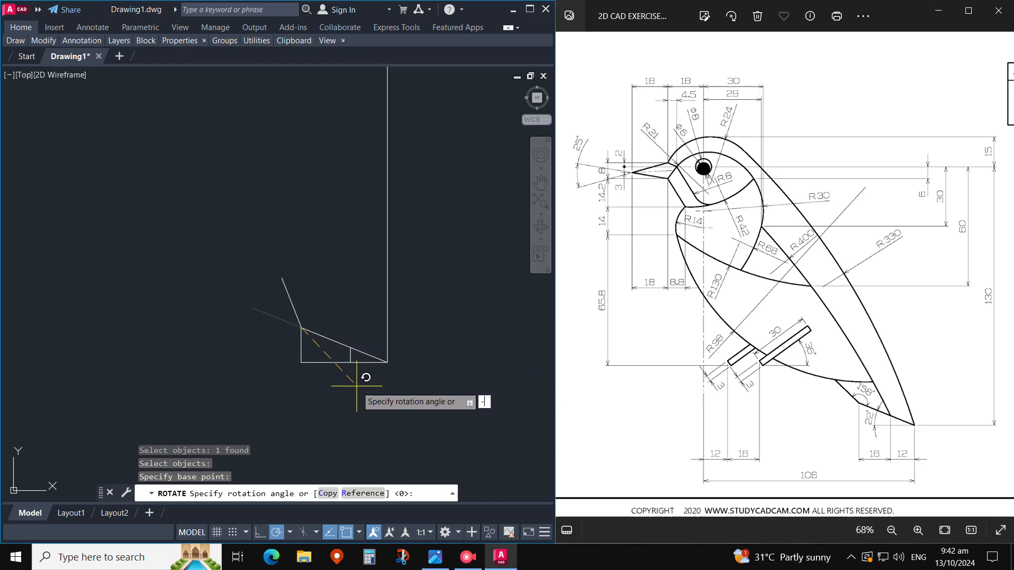
key("Return")
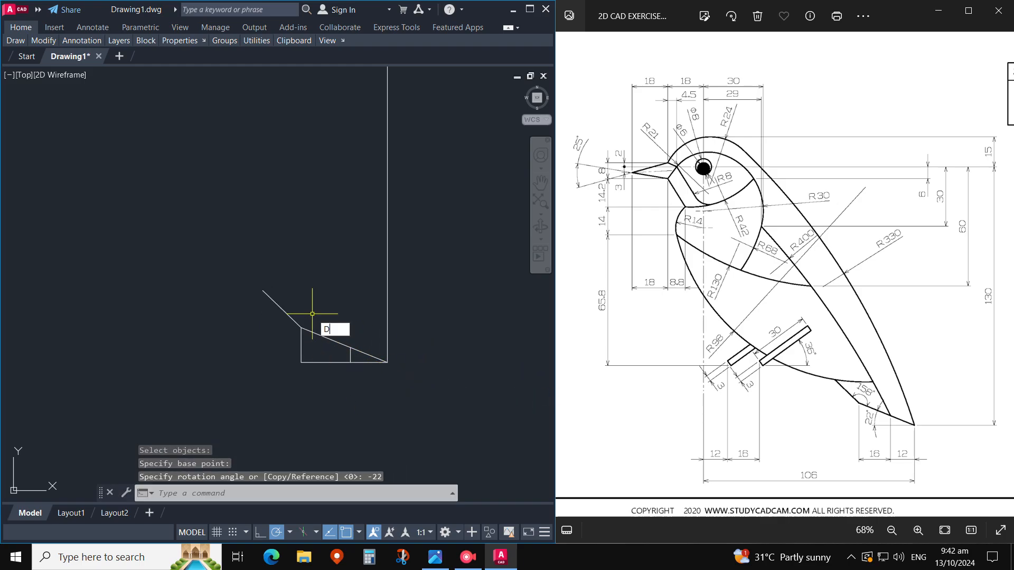
Step: Add an angular dimension between the sloped tail edge and the rotated segment
type("DIMANG")
key("Return")
left_click(316, 334)
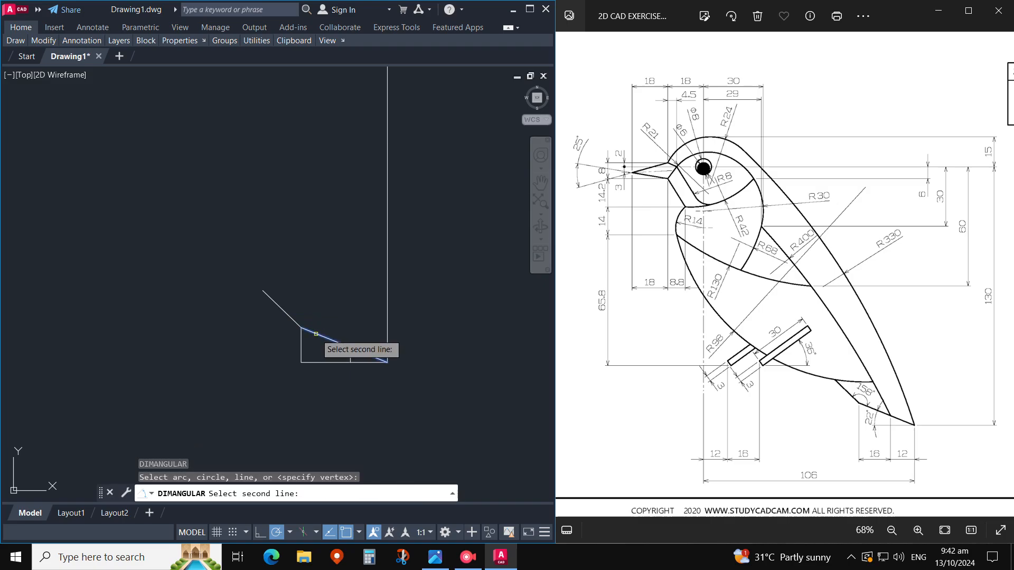
left_click(294, 319)
left_click(311, 311)
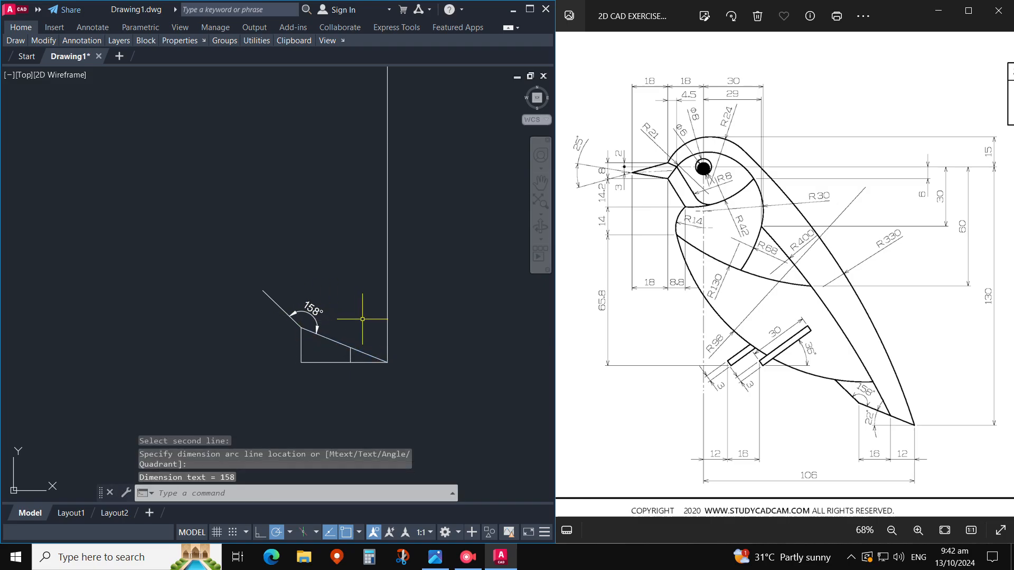
Step: Erase the angular dimension and the guide lines that lead from the circle's center to the tail
type("E")
key("Return")
left_click(339, 308)
left_click(311, 283)
key("Return")
scroll(371, 362, "down", 5)
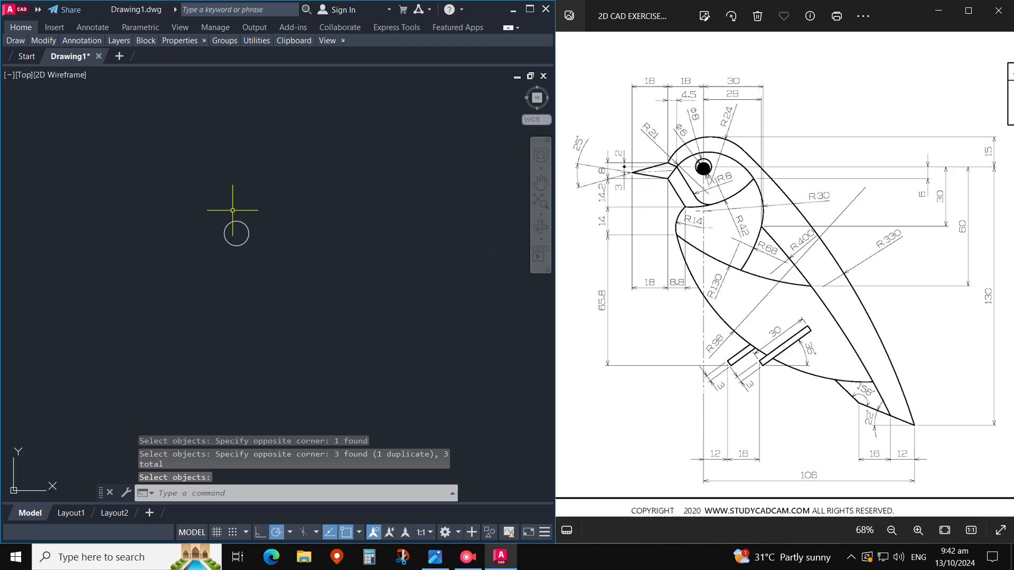
type("L")
key("Return")
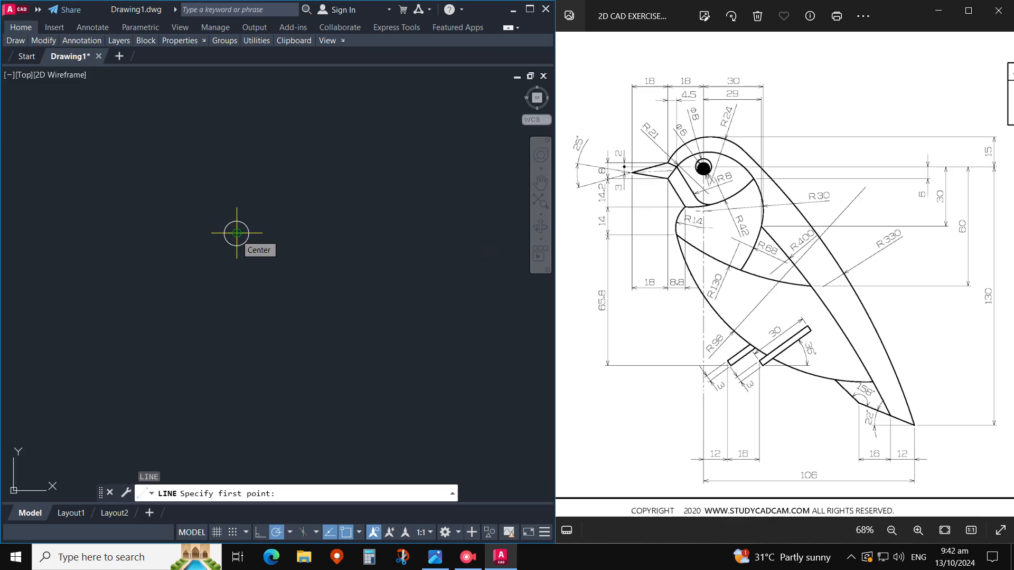
key("Escape")
Step: Draw a vertical construction line through the circle's center
key("Return")
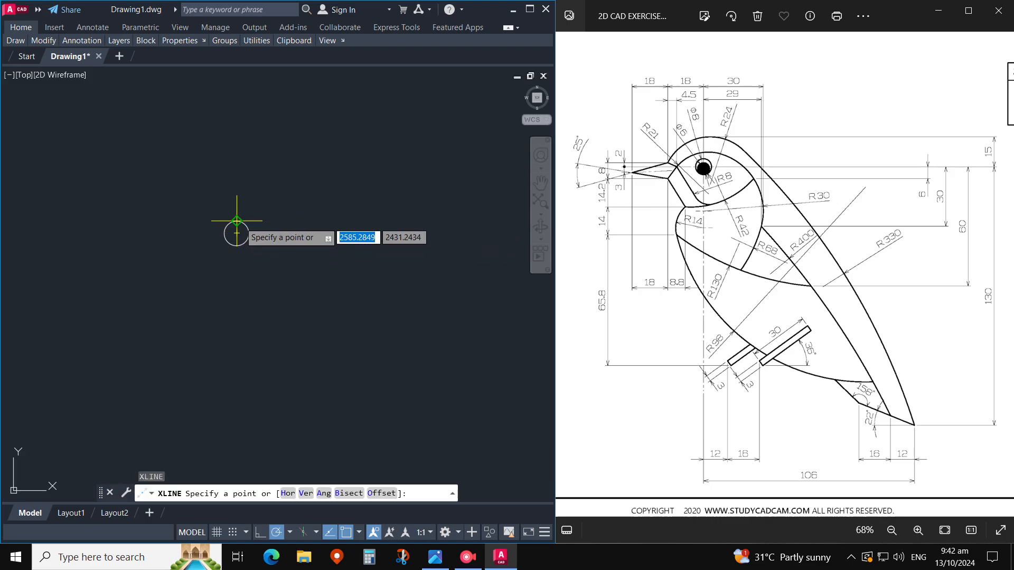
left_click(236, 233)
left_click(237, 186)
key("Escape")
middle_click_drag(281, 231, 321, 238)
Step: Change the color of the vertical construction line to Yellow
left_click(306, 194)
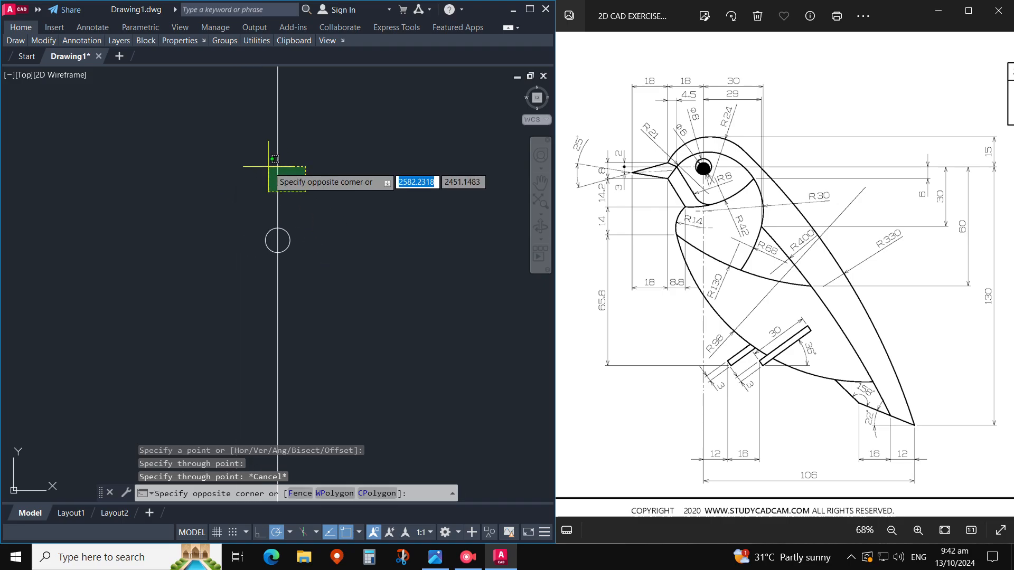
key("Escape")
left_click(277, 150)
left_click(422, 74)
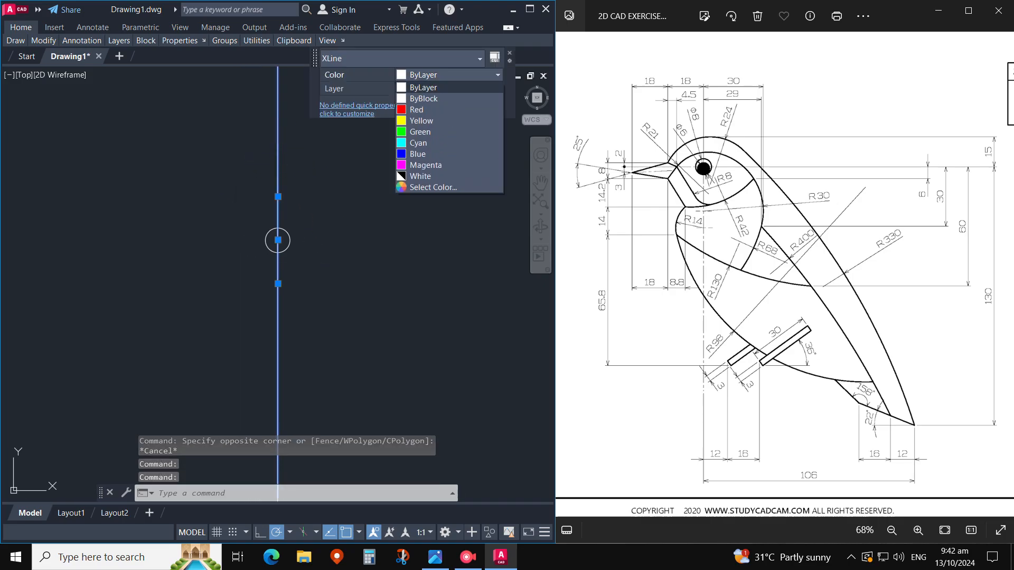
left_click(421, 120)
key("Escape")
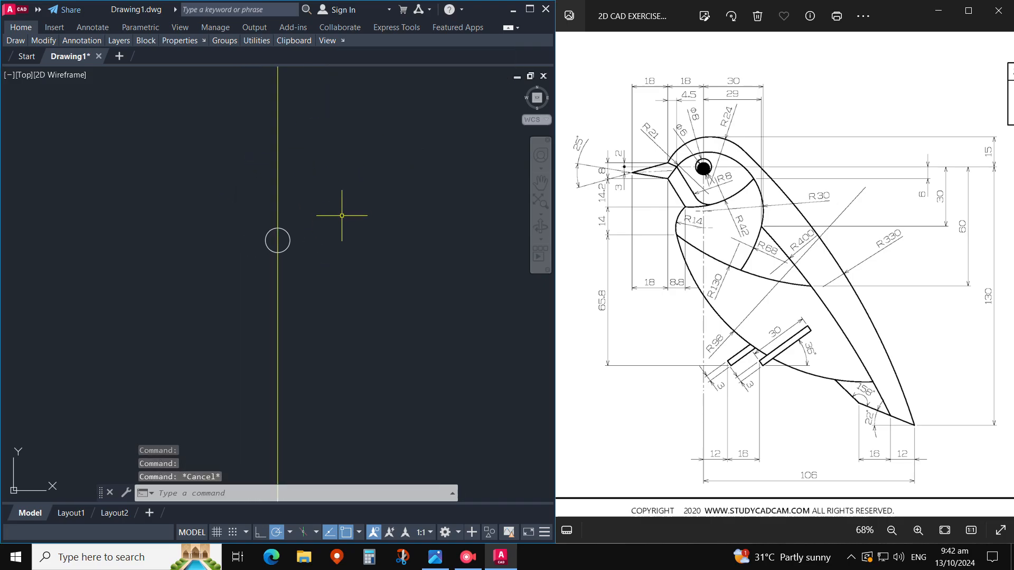
Step: Offset the vertical construction line 18 units to the left, and offset the resulting line another 18 units left
type("o")
key("Return")
type("18")
key("Return")
left_click(277, 215)
left_click(217, 215)
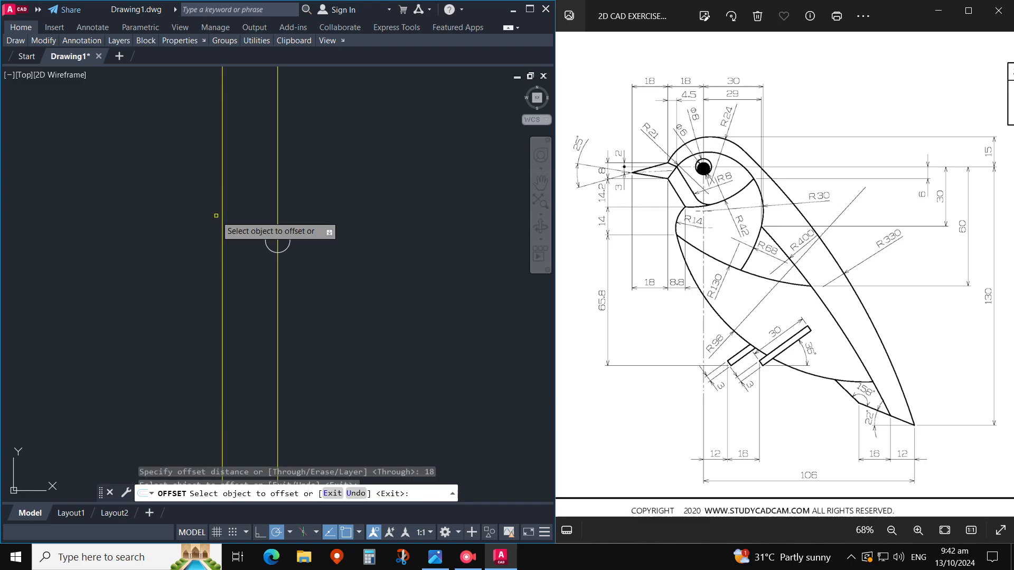
left_click(223, 226)
left_click(213, 227)
key("Escape")
middle_click_drag(255, 258, 320, 261)
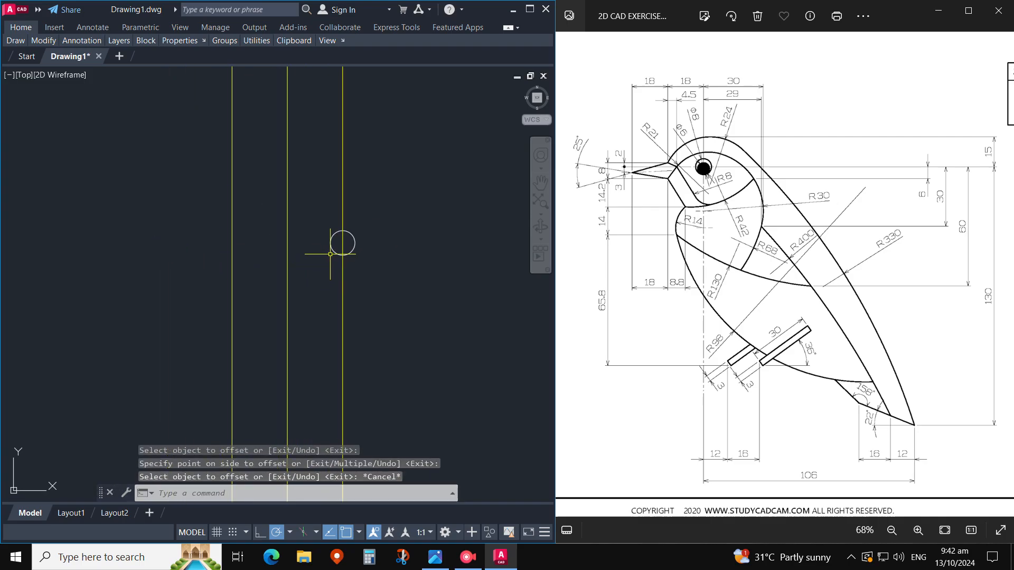
type("l")
key("Return")
key("Escape")
Step: Draw a horizontal construction line through the circle's center
type("xl")
key("Return")
left_click(342, 243)
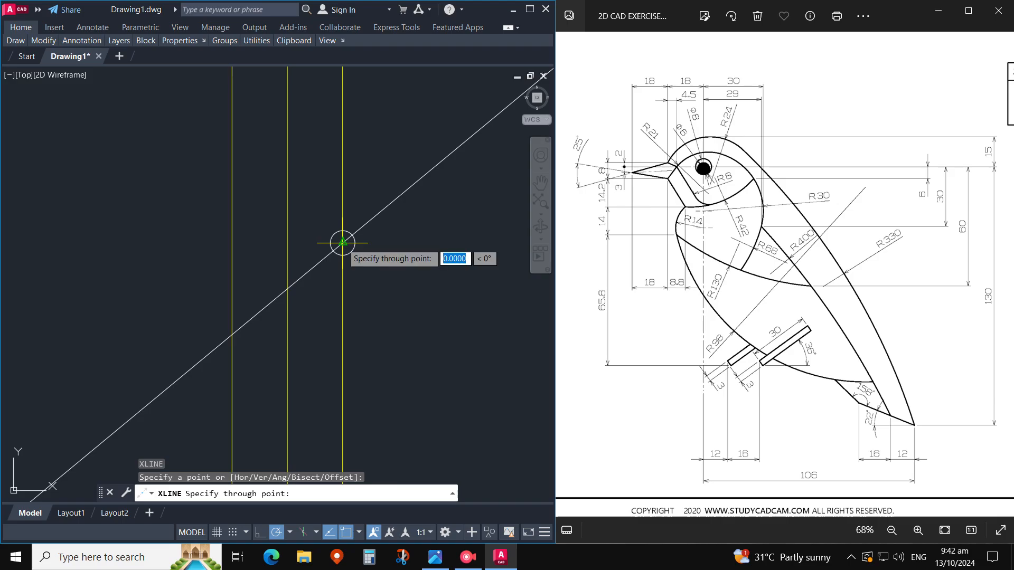
left_click(381, 243)
key("Escape")
Step: Match the horizontal construction line's properties to those of the yellow vertical line through the circle
type("ma")
key("Return")
left_click(420, 222)
left_click(366, 231)
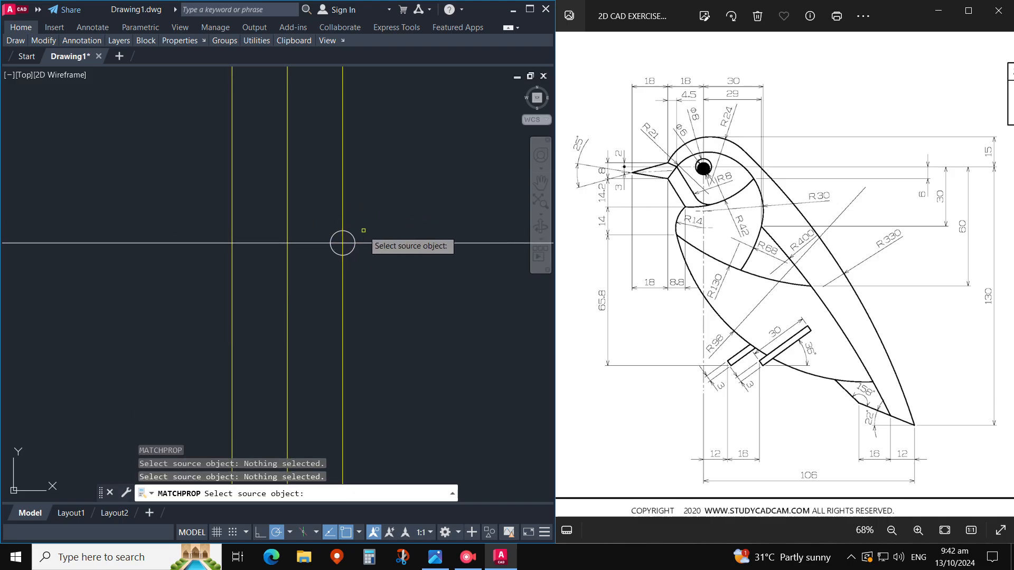
left_click(342, 220)
left_click(423, 225)
left_click(372, 296)
key("Escape")
Step: Offset the horizontal construction line through the circle's center 2 units upward
middle_click_drag(266, 255, 254, 257)
type("o")
key("Return")
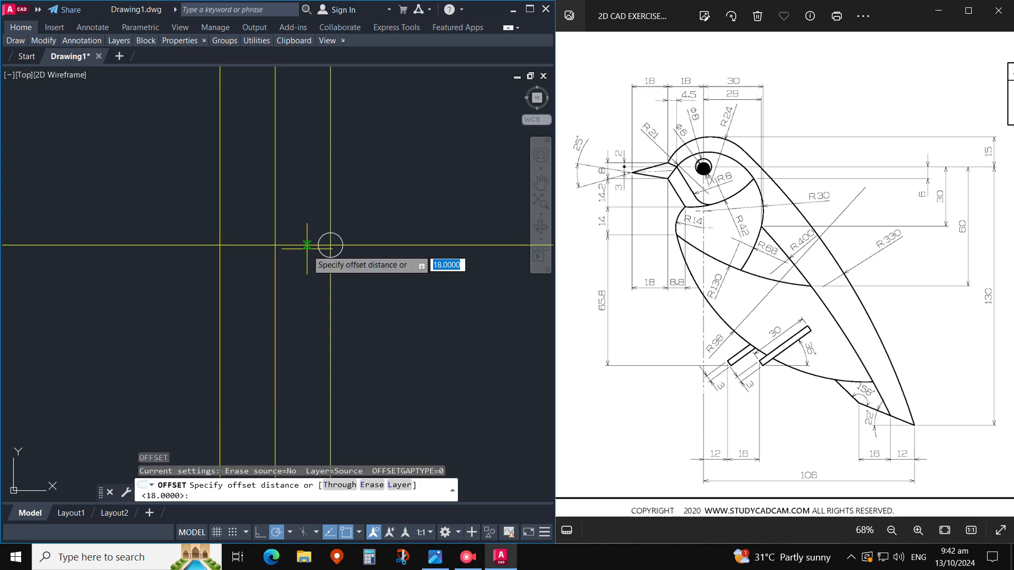
key("Return")
left_click(330, 245)
left_click(328, 222)
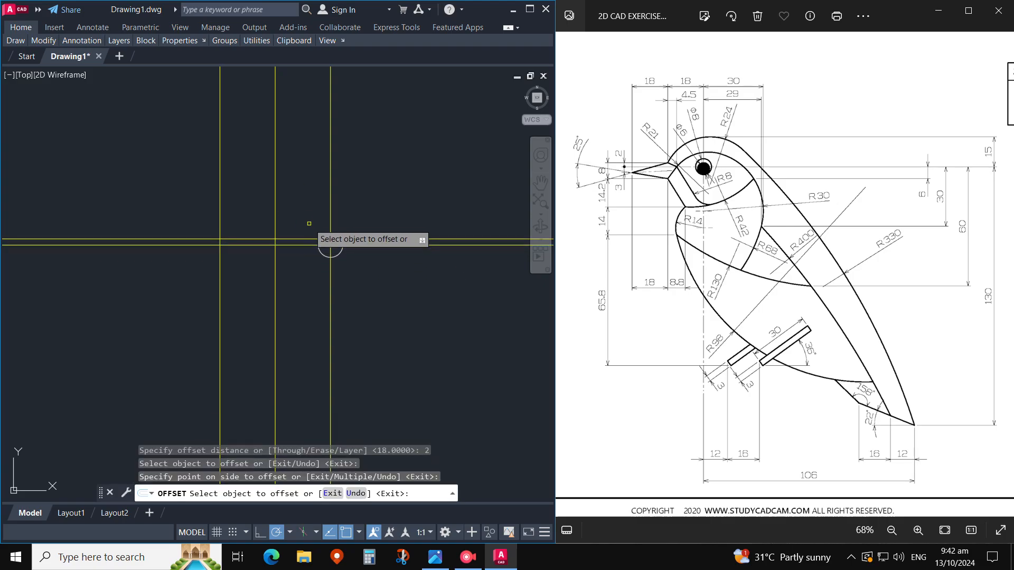
Step: Offset the horizontal line through the circle's center 3 units downward, and offset the resulting line another 3 units down
key("Escape")
key("Return")
type("3")
key("Return")
left_click(305, 245)
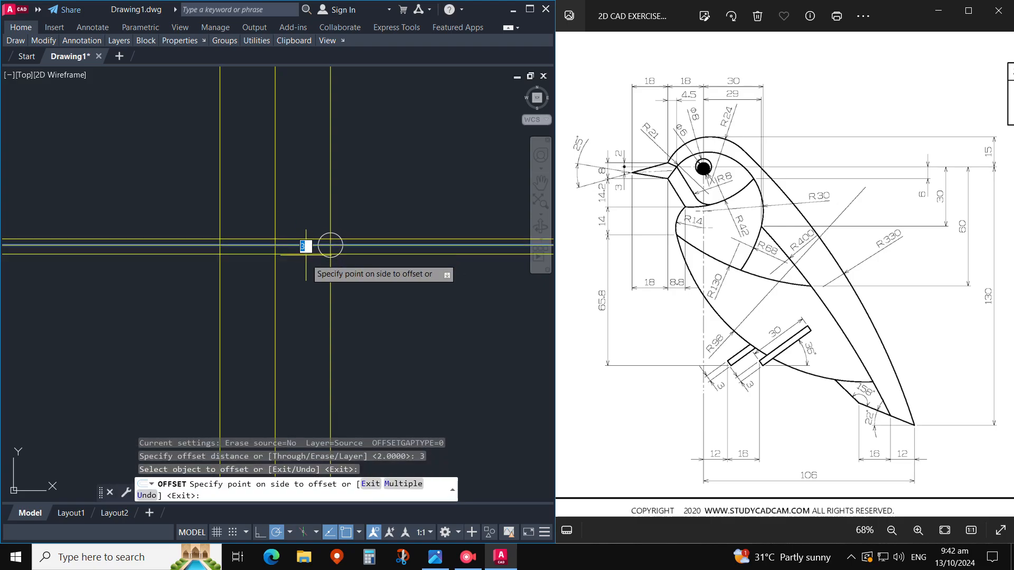
left_click(306, 256)
left_click(308, 254)
left_click(309, 283)
key("Escape")
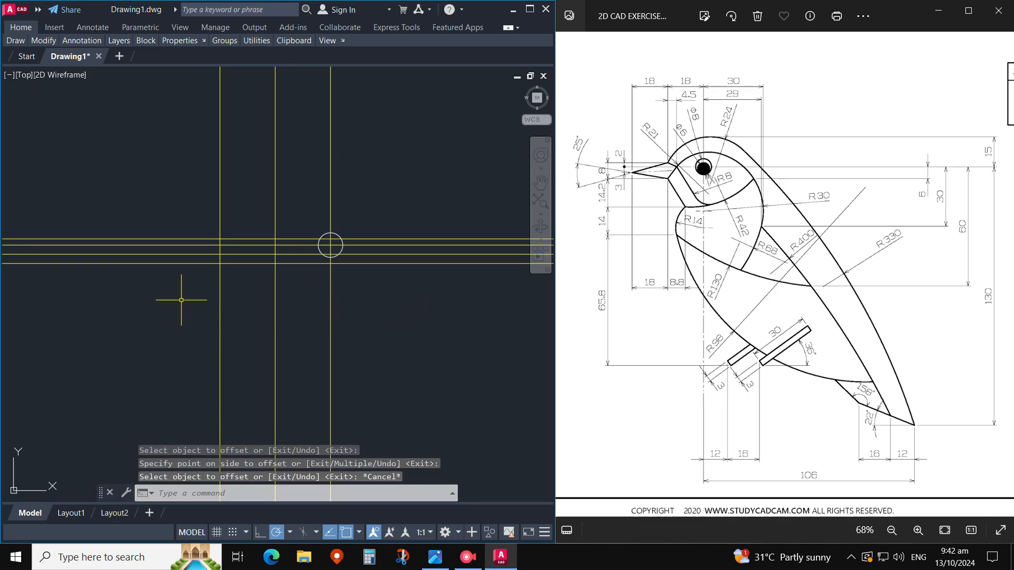
key("Escape")
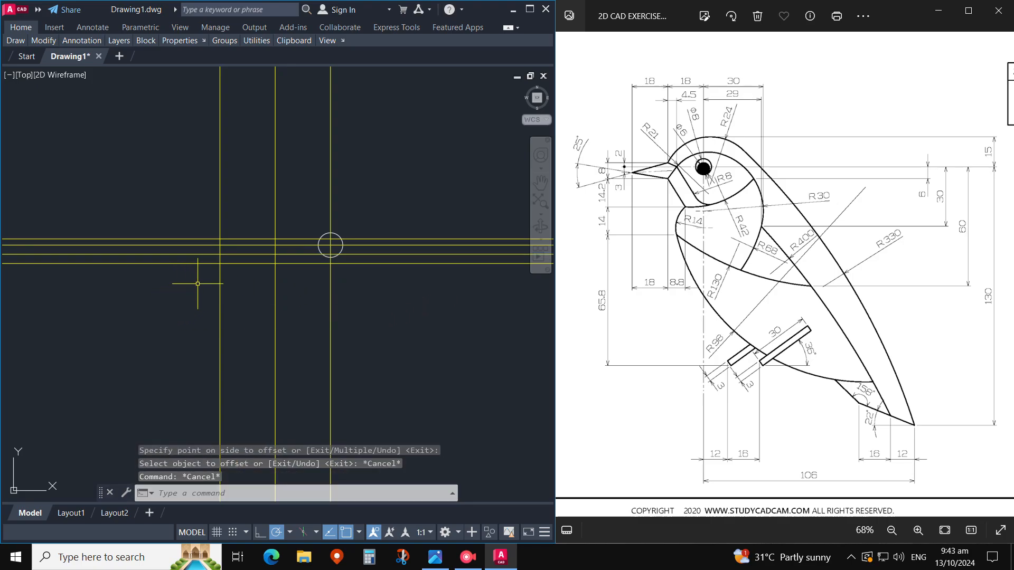
Step: Draw the beak's two long edges from the upper horizontal line to the tip and back to the lowest horizontal line
type("l")
key("Return")
scroll(254, 253, "up", 2)
left_click(288, 231)
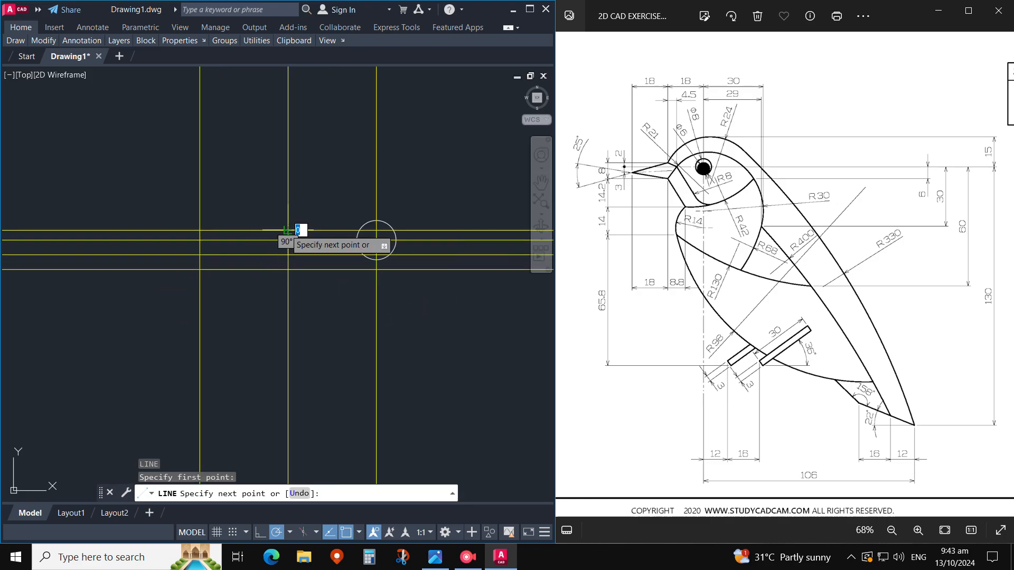
left_click(200, 255)
left_click(288, 269)
key("Escape")
key("Return")
key("Escape")
Step: Offset the vertical construction line at the beak's base 4.5 units toward the eye circle
type("o")
key("Return")
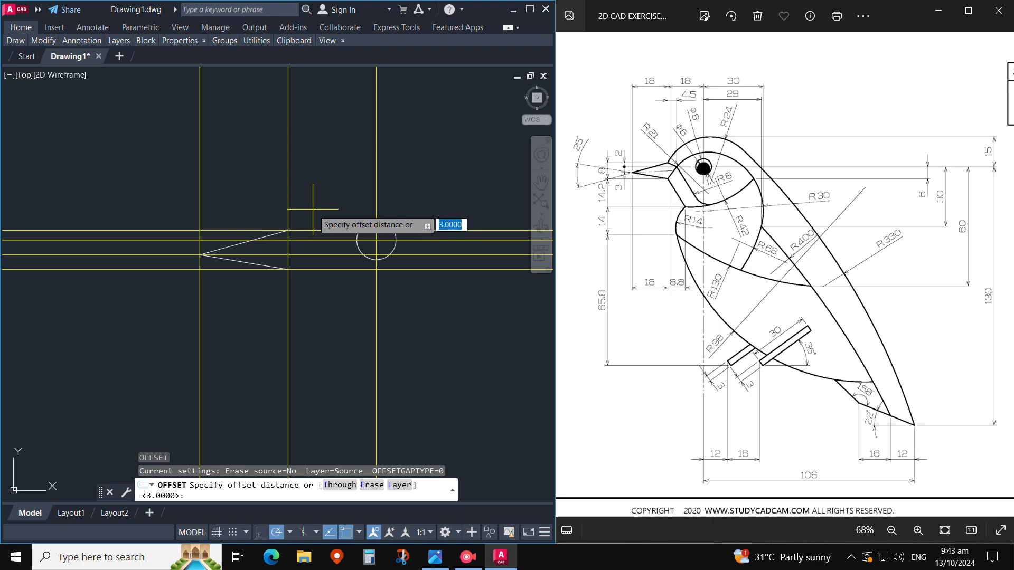
key("Return")
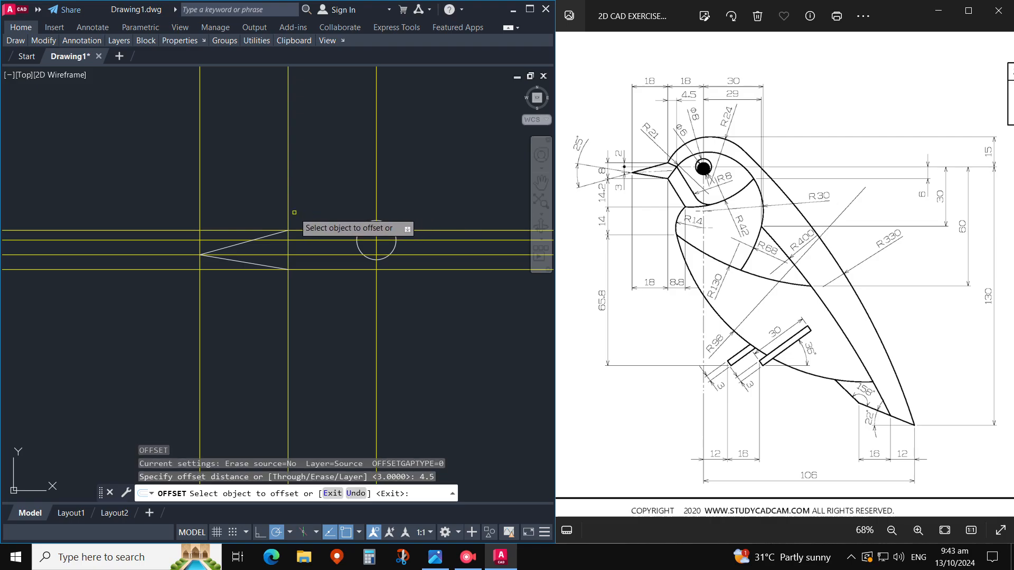
left_click(288, 207)
left_click(351, 243)
middle_click_drag(350, 243, 344, 224)
key("Escape")
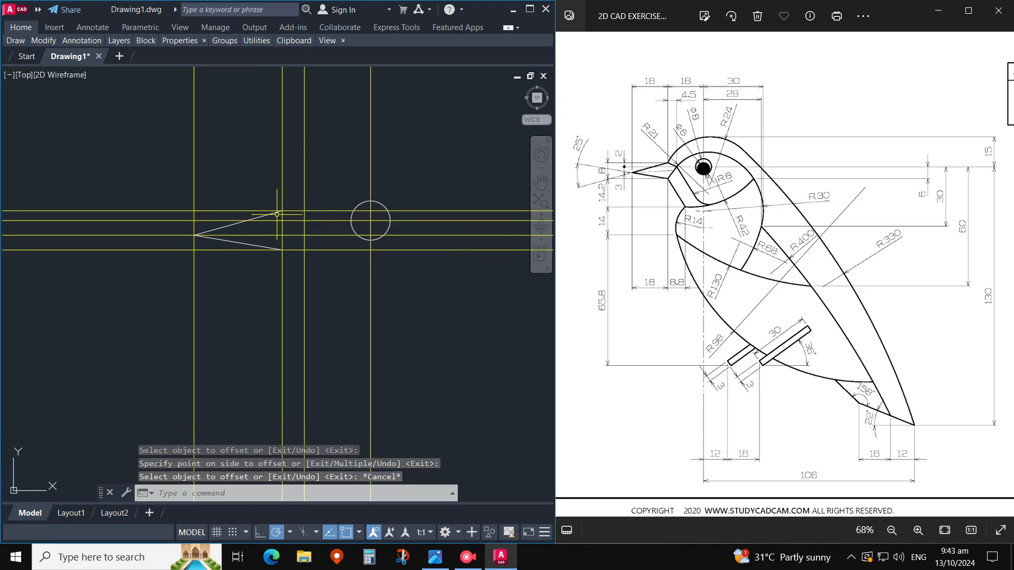
Step: Close the beak with two lines from its upper corner via the 4.5-unit offset line's crossing at eye-center height to its lower corner
type("l")
key("Return")
left_click(282, 211)
left_click(304, 221)
left_click(282, 250)
key("Escape")
Step: Offset the vertical construction line at the beak's base 8.8 units toward the eye circle
type("o")
key("Return")
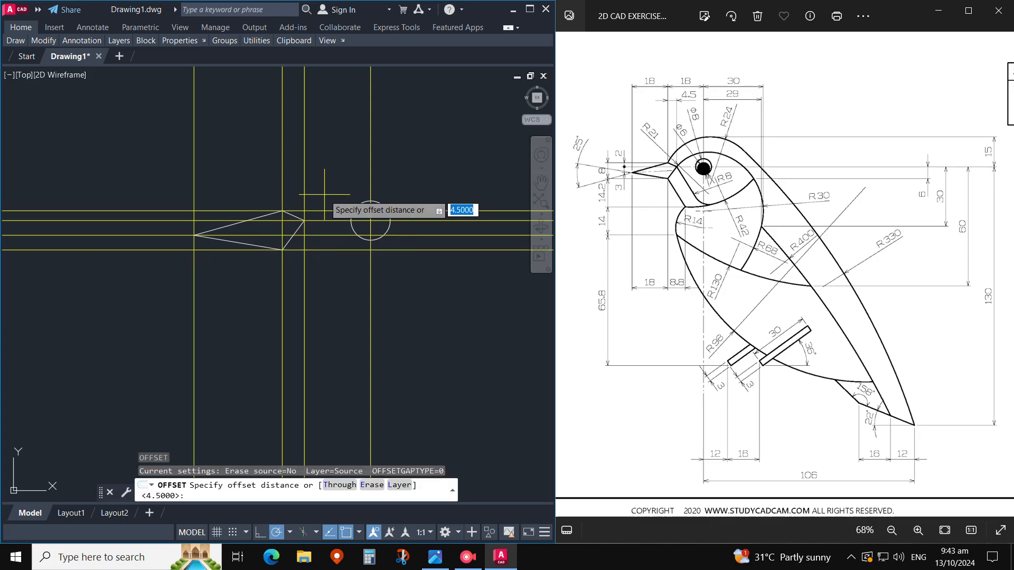
type("8.8")
key("Return")
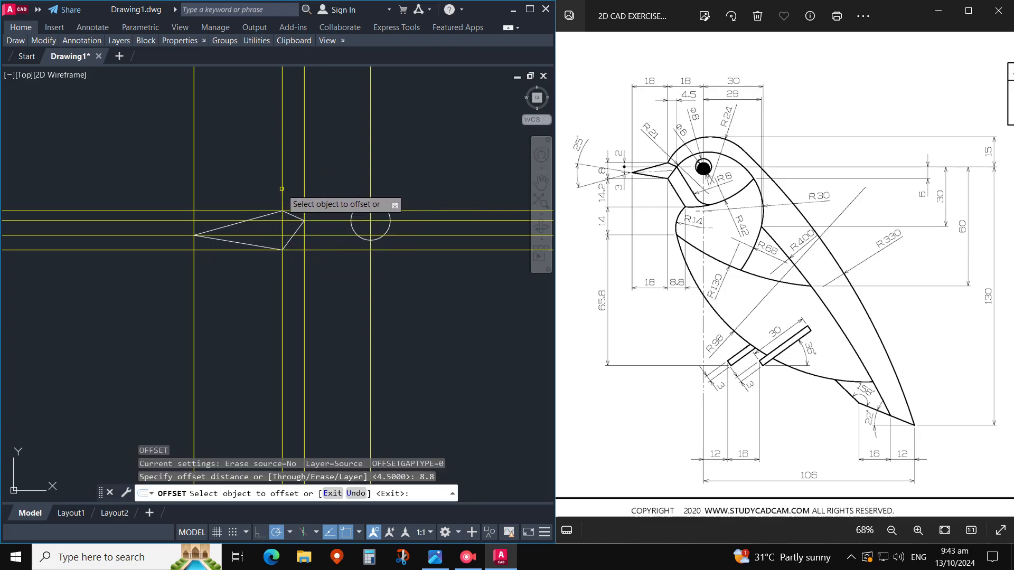
left_click(303, 193)
left_click(351, 205)
key("Escape")
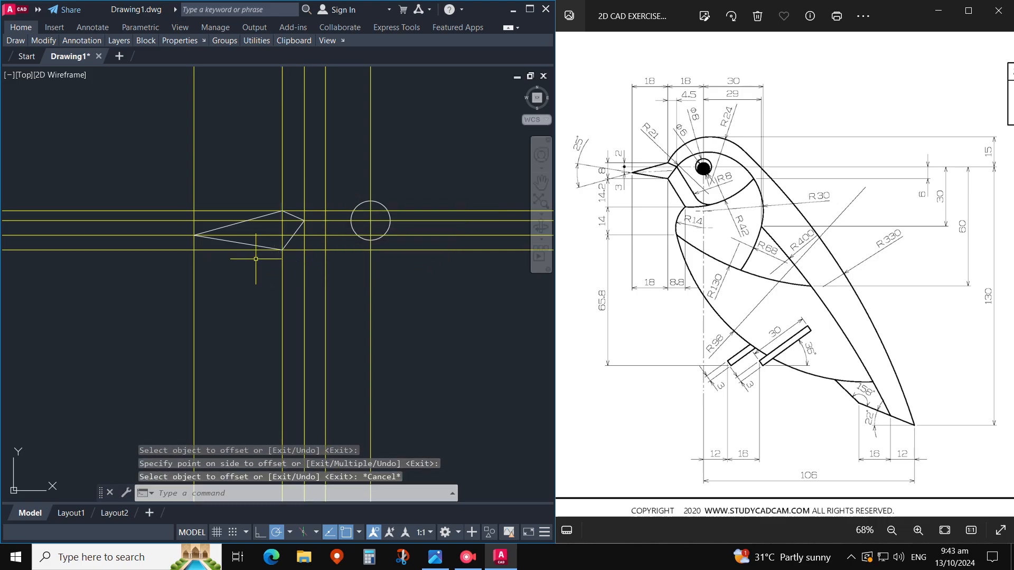
Step: Offset the horizontal construction line at the beak's lower corner 14.2 units downward
type("o")
key("Return")
type("14.2")
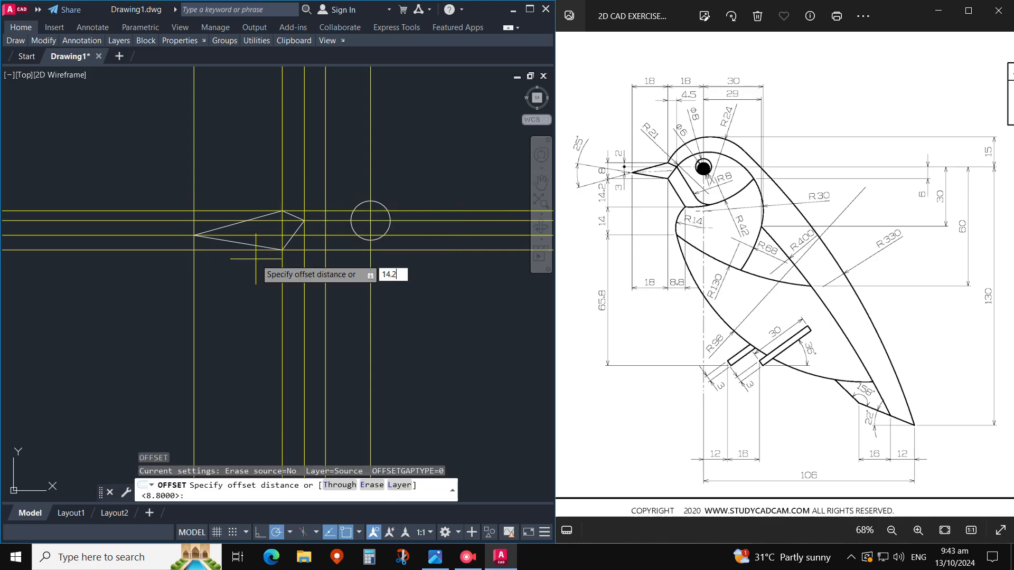
key("Return")
left_click(227, 250)
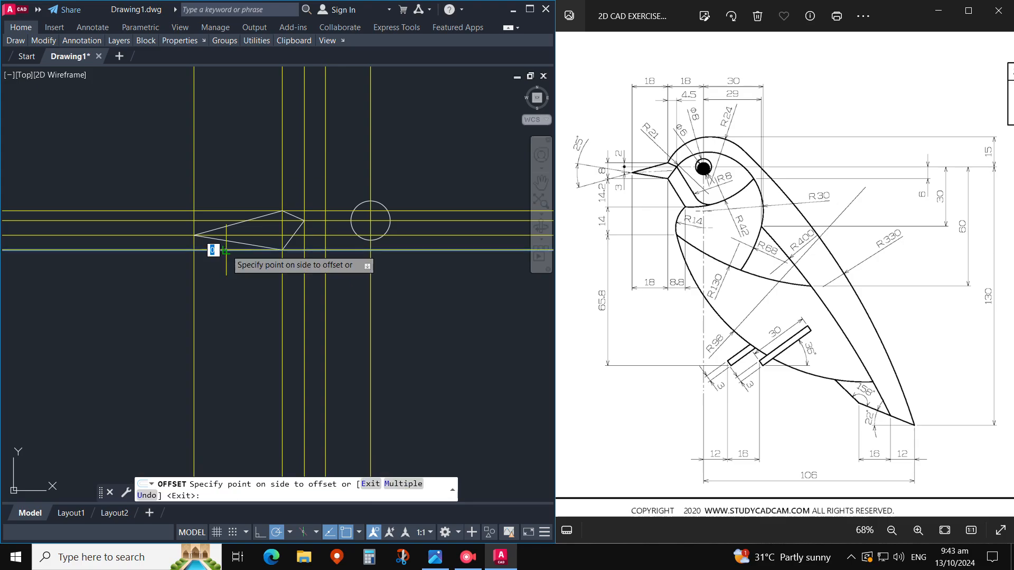
left_click(227, 305)
middle_click_drag(298, 290, 281, 296)
key("Escape")
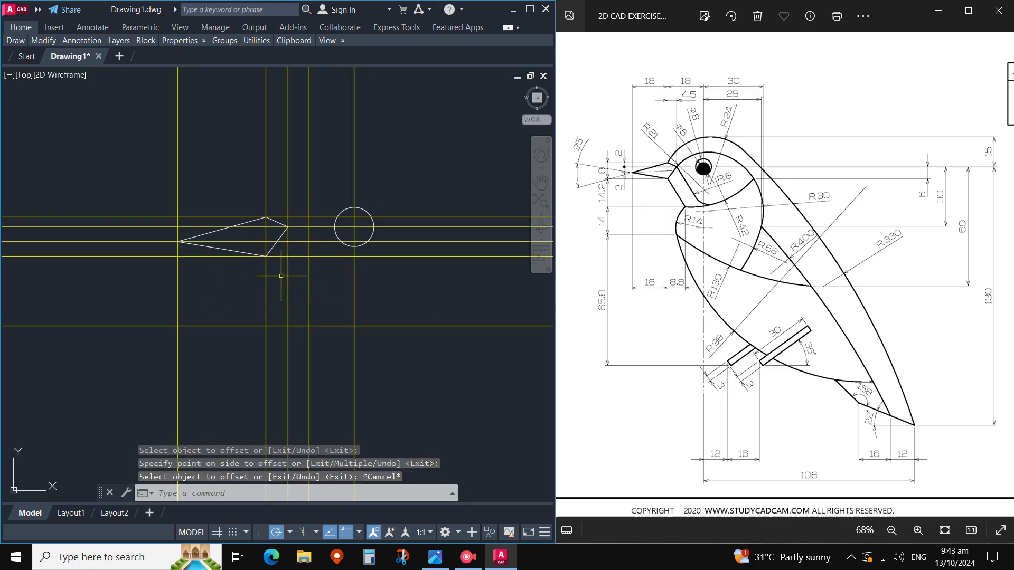
Step: Draw a line from the beak's lower corner to the intersection of the 8.8-unit and 14.2-unit offset lines
type("l")
key("Return")
left_click(266, 256)
left_click(308, 325)
key("Escape")
Step: Copy the sloping throat line from the beak's lower corner to the beak's rear corner
type("co")
key("Return")
left_click(303, 307)
left_click(295, 311)
key("Return")
left_click(266, 256)
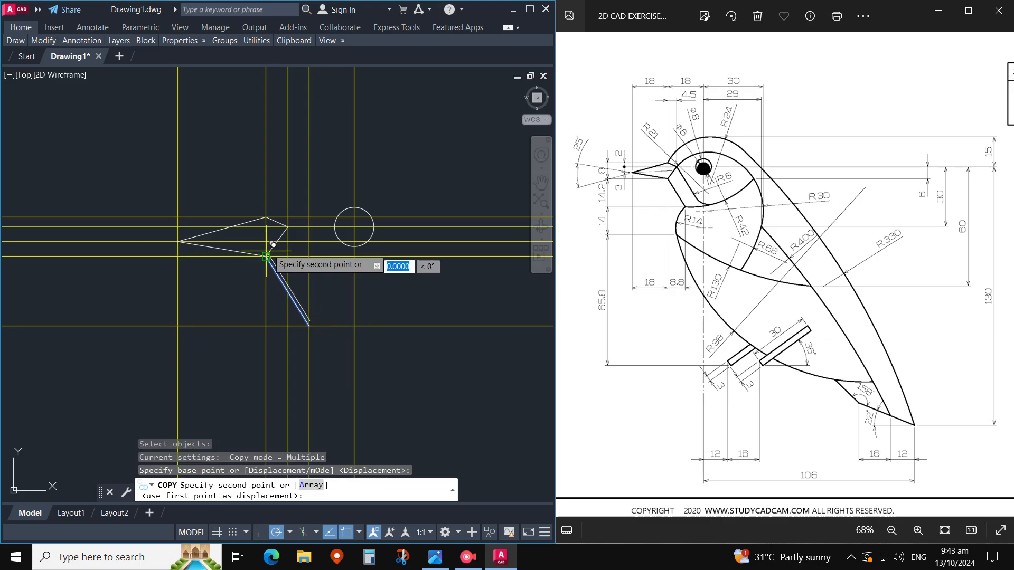
left_click(288, 227)
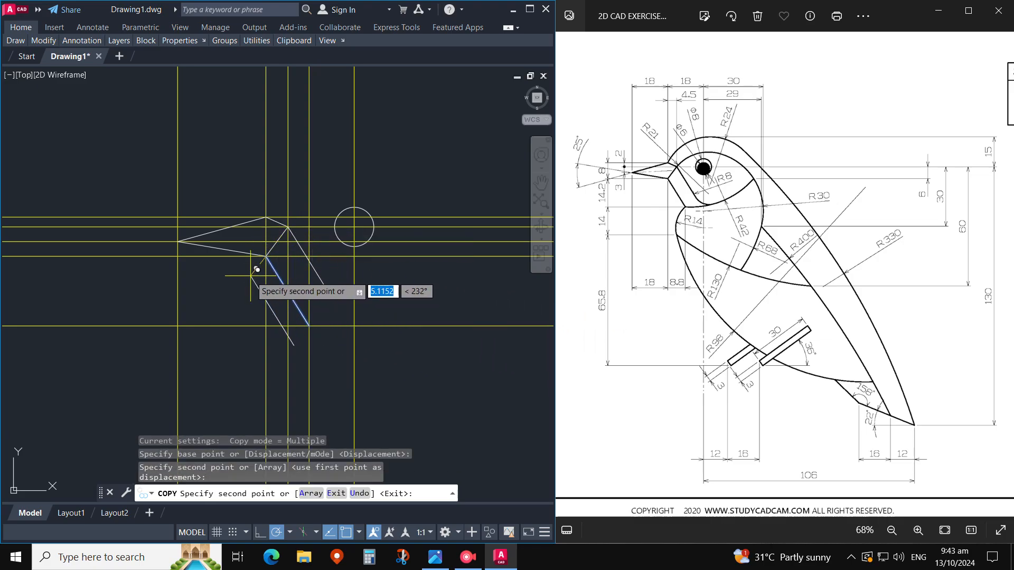
key("Escape")
middle_click_drag(430, 302, 337, 300)
middle_click_drag(127, 269, 201, 270)
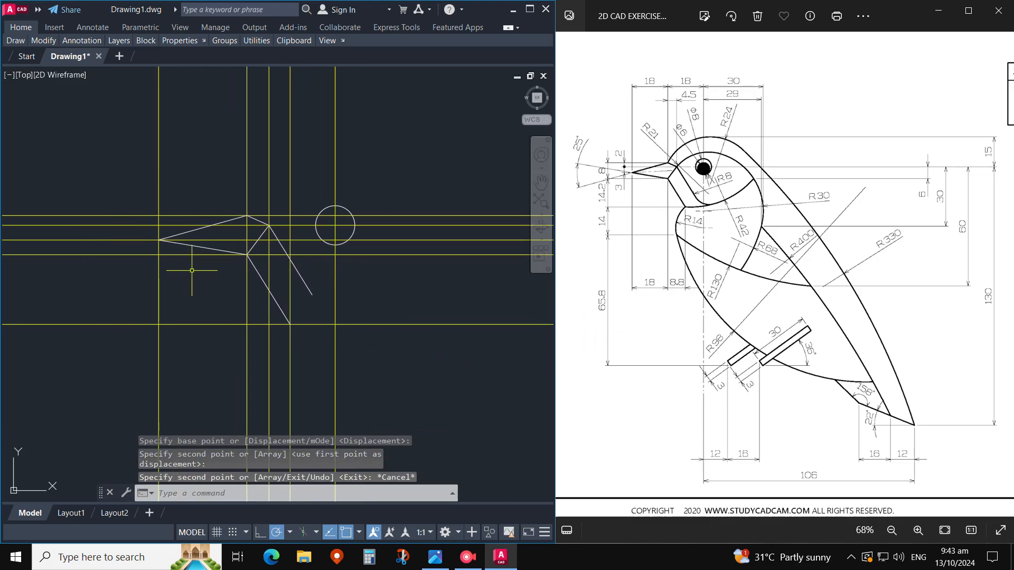
type("e")
key("Return")
key("Escape")
type("e")
key("Return")
left_click(134, 271)
left_click(108, 204)
key("Escape")
Step: Trim the horizontal construction lines where they extend beyond the vertical line at the beak's tip
type("tr")
key("Return")
left_click(120, 281)
left_click(113, 165)
left_click(126, 280)
left_click(134, 375)
key("Escape")
Step: Add an aligned vertical dimension between the horizontal lines at the beak's upper and lower corners
type("dal")
key("Return")
left_click(159, 216)
left_click(159, 256)
left_click(134, 257)
Step: Add an aligned vertical dimension from the beak's lower-corner line to the lowest horizontal line, in line with the beak height dimension
key("Return")
left_click(159, 256)
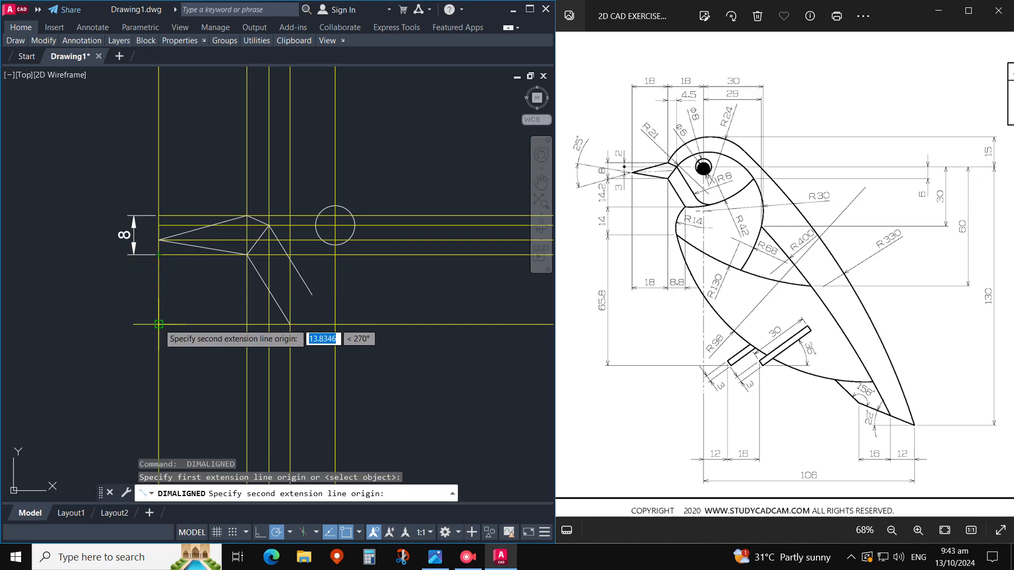
left_click(159, 324)
key("Escape")
key("Return")
left_click(159, 255)
left_click(159, 323)
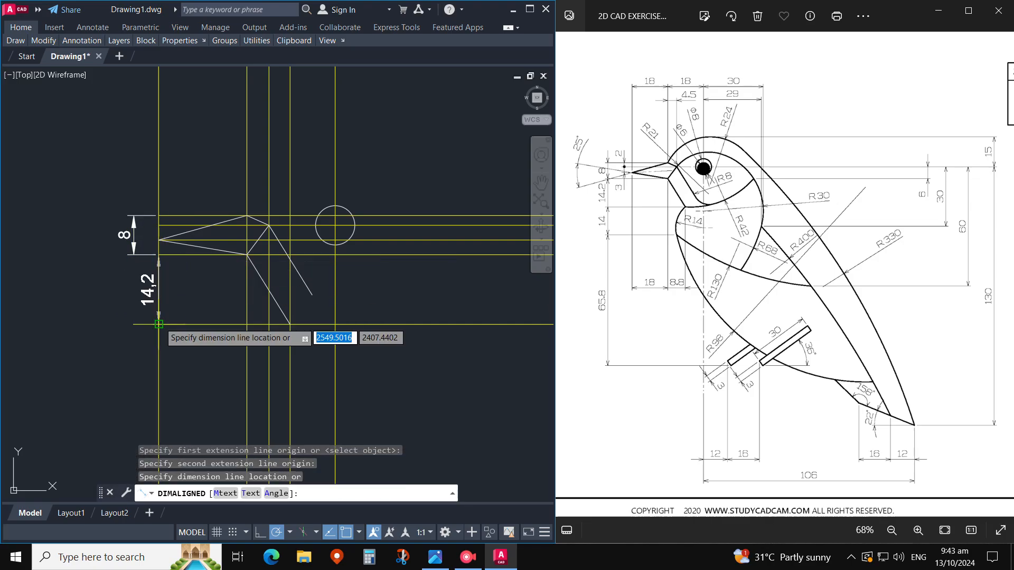
left_click(133, 237)
left_click(238, 247)
key("Escape")
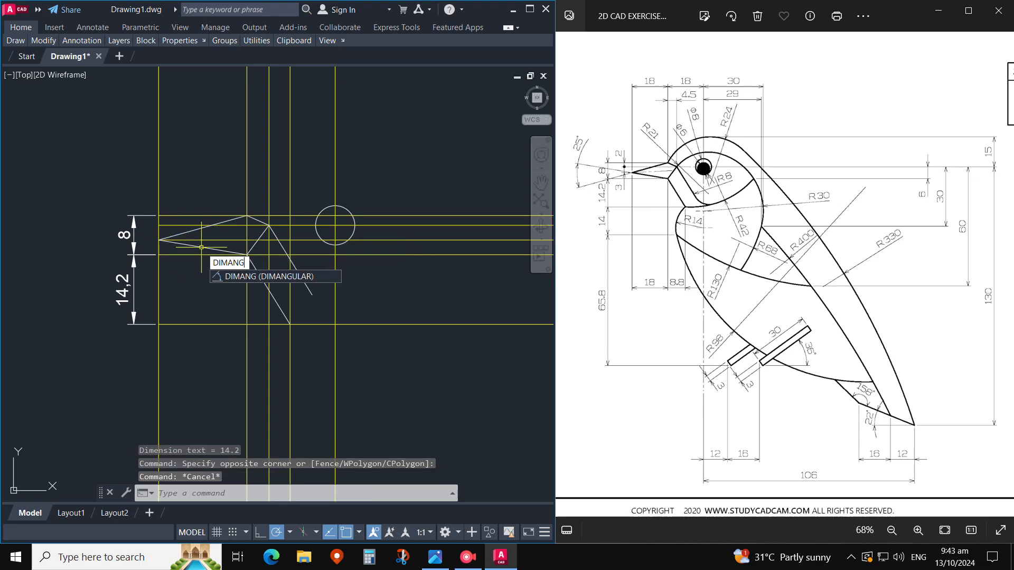
Step: Dimension the angle between the beak's two long edges, and erase that angular dimension
key("Return")
left_click(204, 247)
left_click(196, 231)
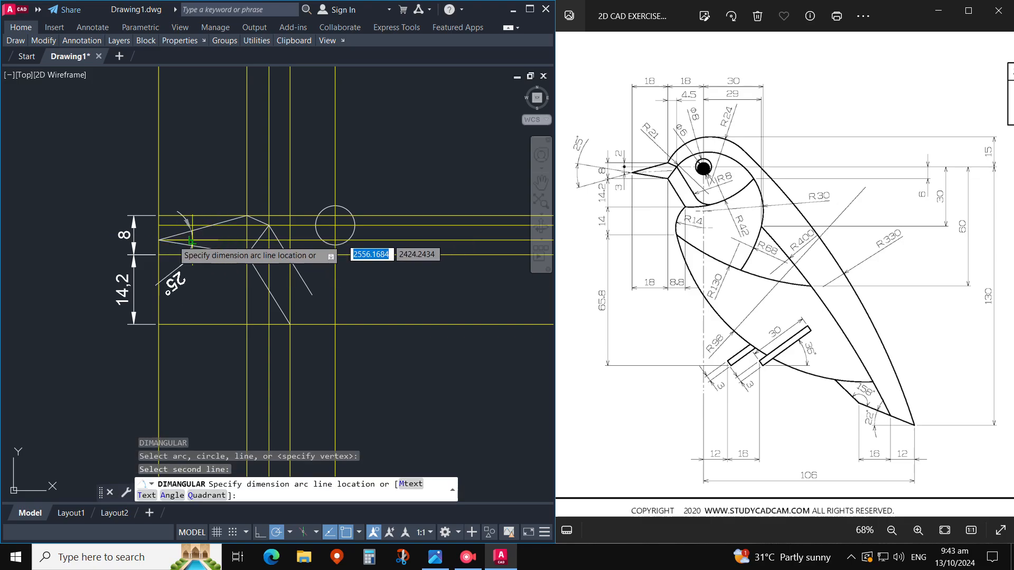
left_click(76, 308)
key("Escape")
type("E")
key("Return")
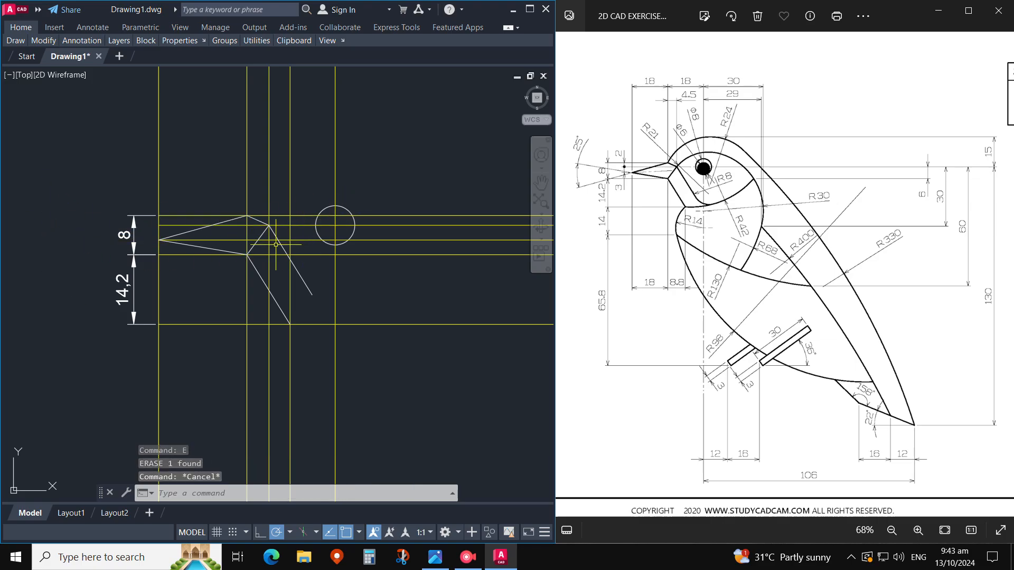
Step: Erase the horizontal construction lines through the beak's tip and upper corner
key("Return")
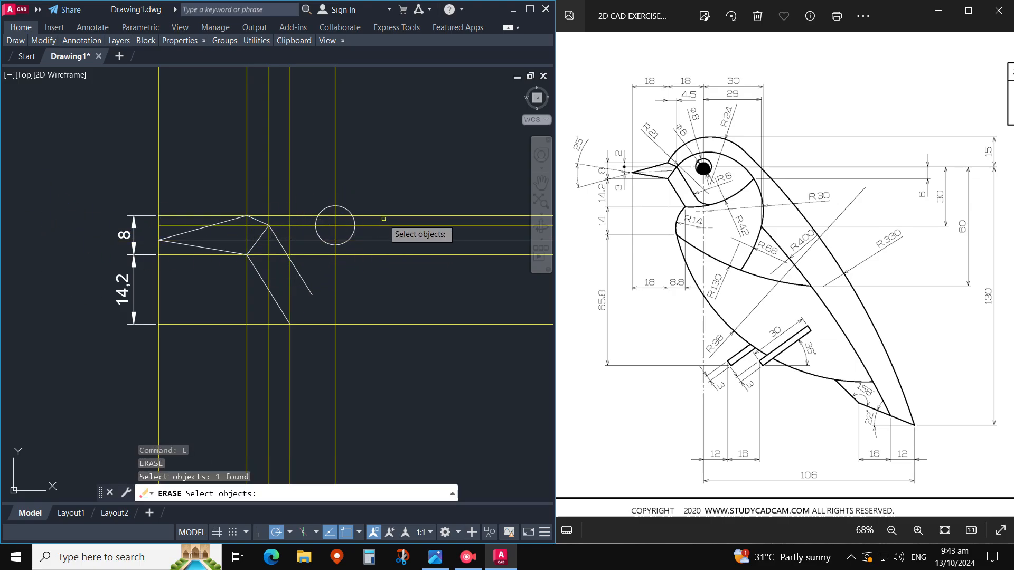
left_click(373, 260)
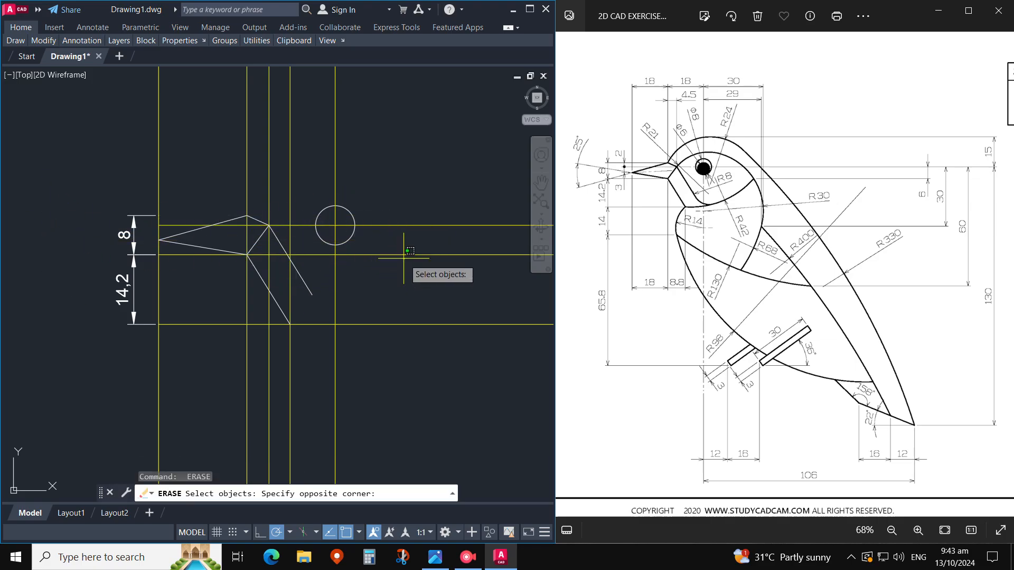
left_click(333, 270)
key("Escape")
middle_click_drag(396, 277, 315, 276)
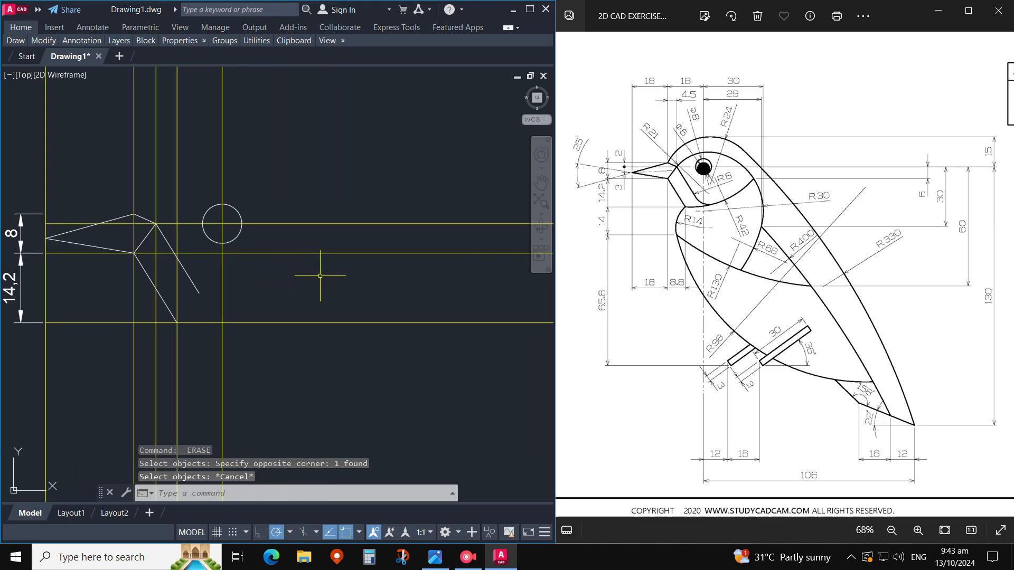
Step: Trim the two lower horizontal construction lines back to the vertical line through the eye circle
type("tr")
key("Return")
mouse_move(300, 265)
left_mouse_down()
mouse_move(366, 247)
mouse_move(353, 350)
left_mouse_up()
key("Escape")
Step: Offset the horizontal construction line through the eye circle's center 6 units downward
type("o")
key("Return")
type("6")
key("Return")
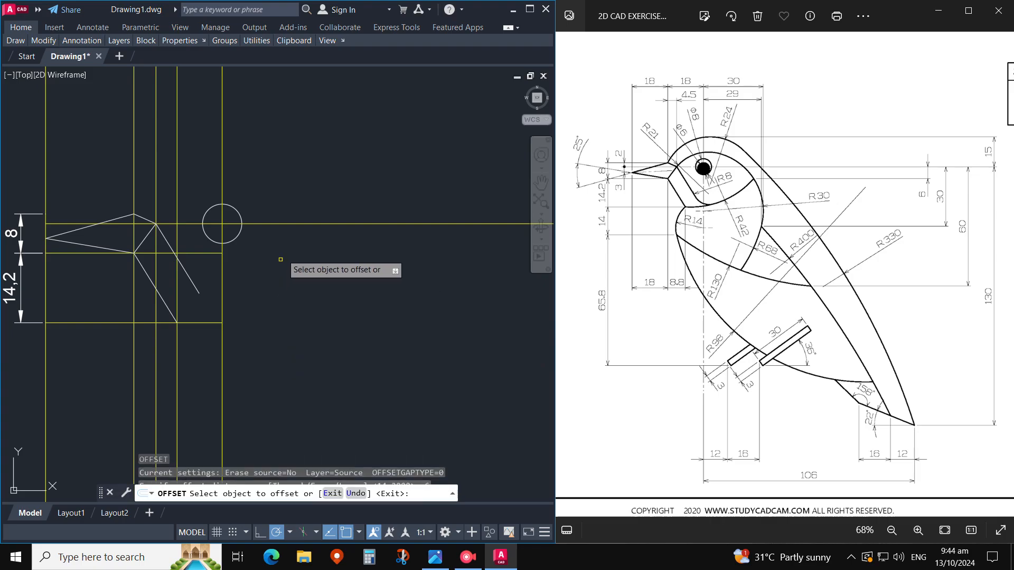
left_click(297, 225)
left_click(297, 286)
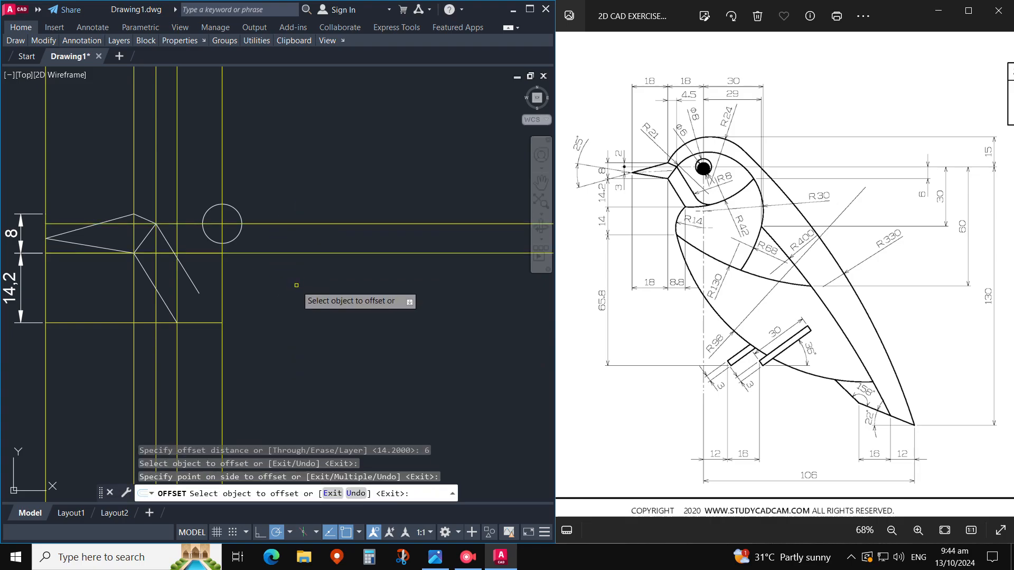
key("Escape")
Step: Offset the horizontal construction line through the eye circle's center 30 units downward
key("Return")
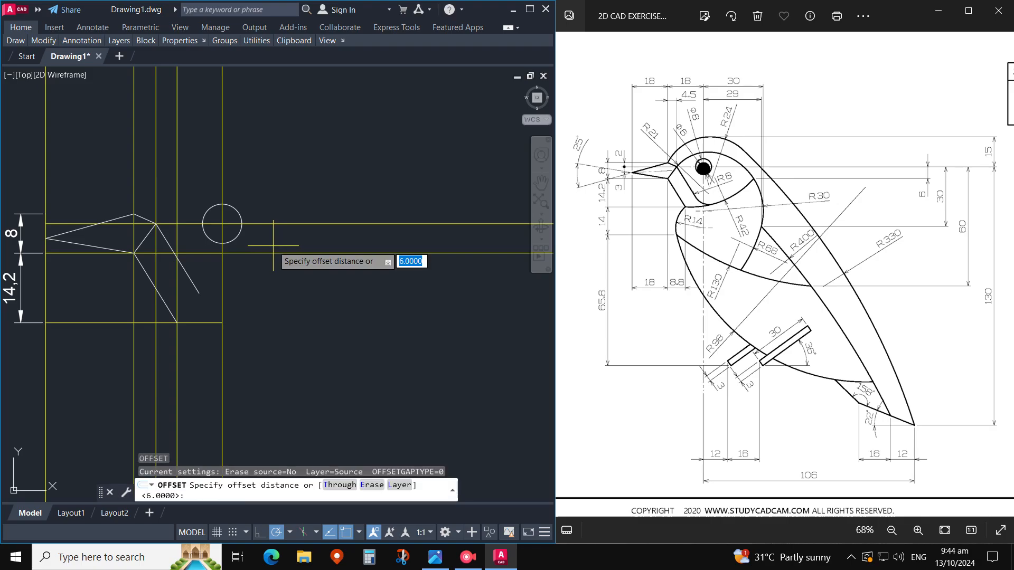
type("30")
key("Return")
left_click(273, 224)
left_click(275, 285)
scroll(279, 285, "down", 2)
key("Return")
Step: Offset the vertical line through the eye circle's center 30 units to the side away from the beak
key("Return")
key("Return")
key("Return")
key("Return")
key("Return")
left_click(235, 211)
left_click(306, 217)
key("Return")
Step: Offset the vertical line through the eye circle's center 29 units to the side away from the beak
key("Return")
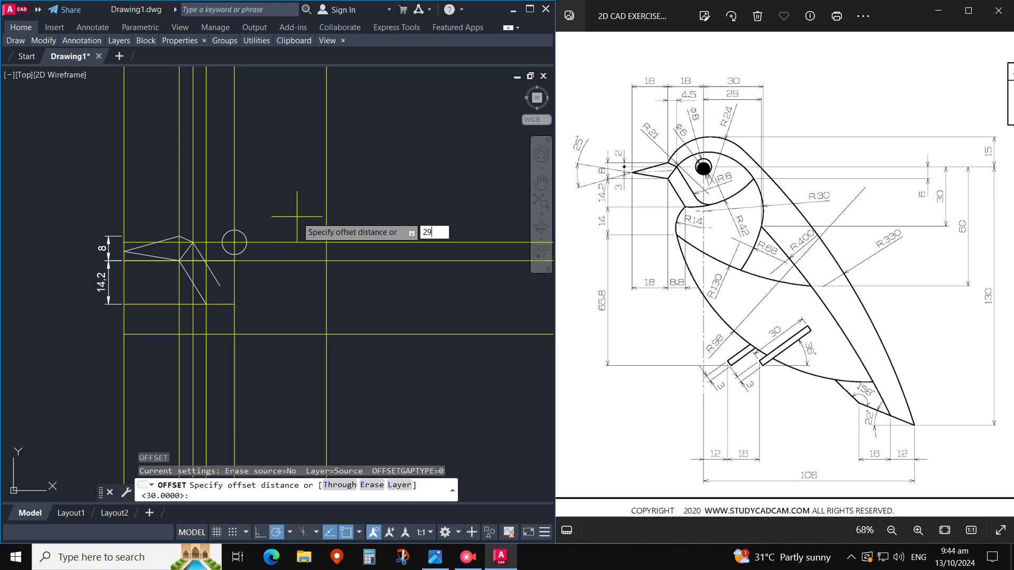
key("Return")
left_click(234, 211)
left_click(301, 211)
key("Escape")
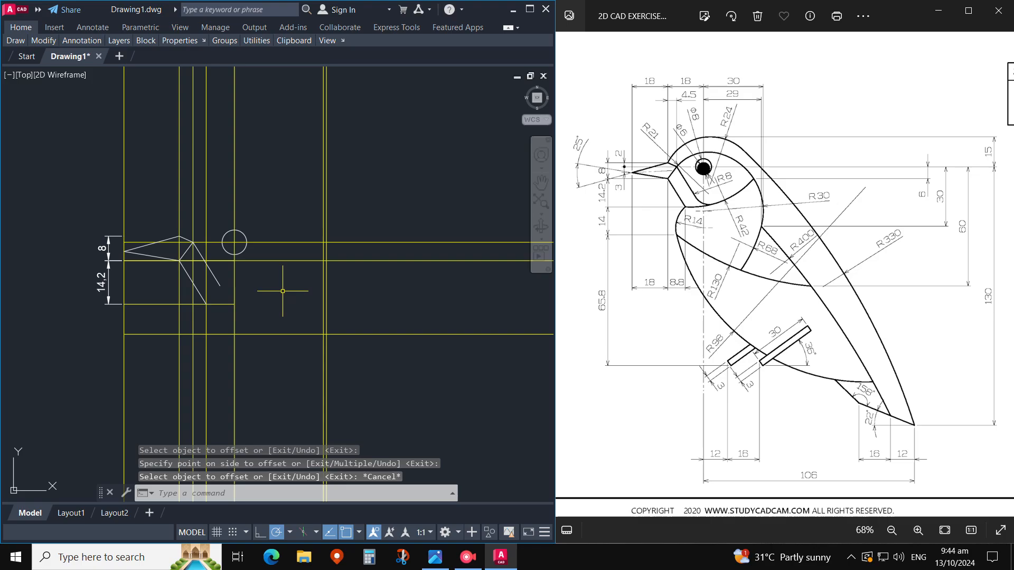
Step: Draw a circle with a radius of 30 units below and to the right of the eye circle
type("c")
key("Return")
left_click(274, 303)
type("30")
key("Return")
Step: Move the 30-unit-radius circle so its right quadrant lies on the outermost vertical construction line
type("m")
key("Return")
left_click(367, 314)
key("Return")
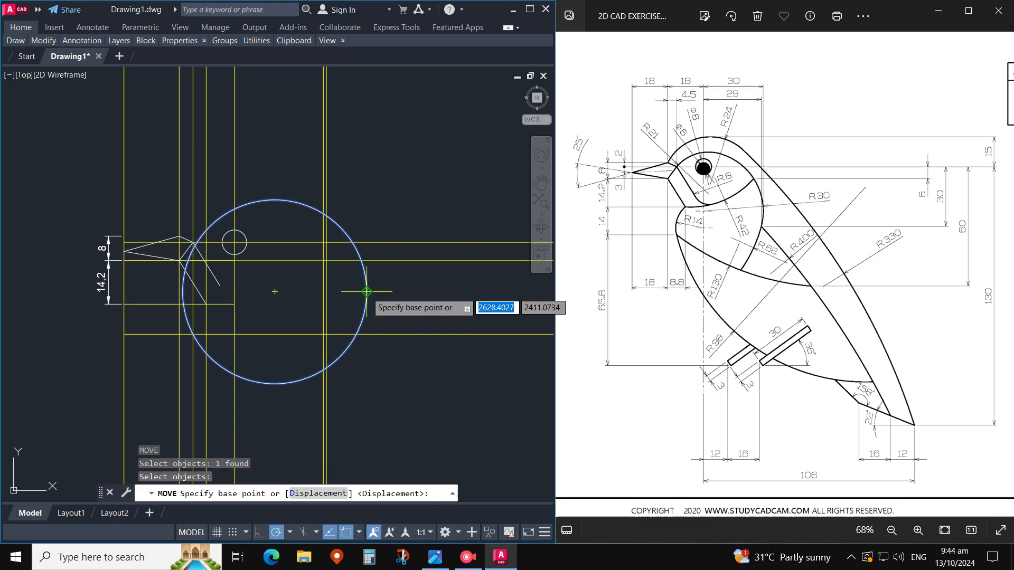
left_click(367, 303)
left_click(326, 291)
Step: Move the large circle vertically so it passes through the intersection of the 29-unit vertical and 30-unit horizontal offset lines
key("Return")
left_click(323, 309)
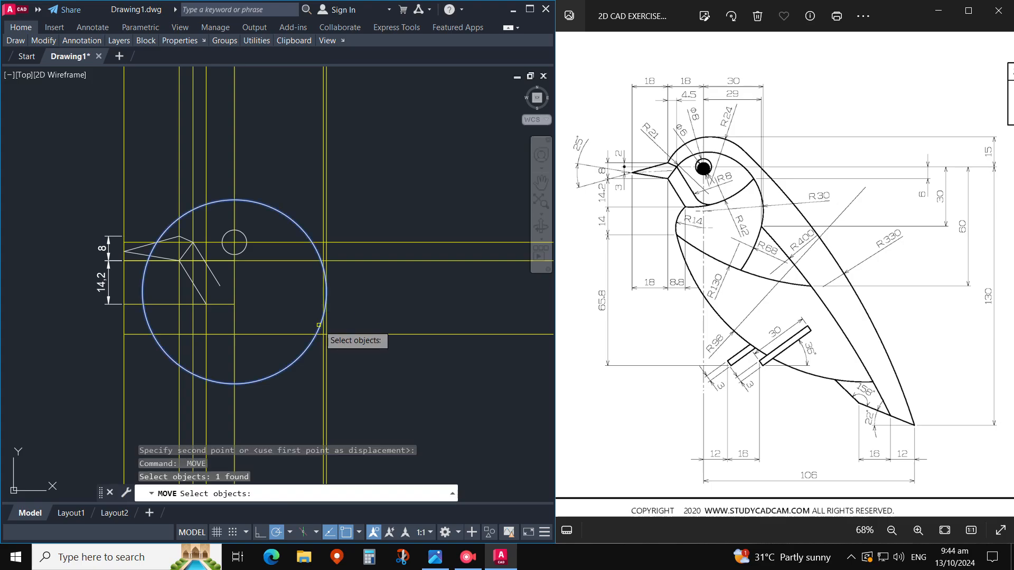
key("Return")
scroll(317, 324, "up", 2)
left_click(327, 310)
key("Escape")
Step: Measure the distances from the eye's vertical line to the large circle's right quadrant and to the inner of the two right-hand vertical lines
type("dal")
key("Return")
left_click(332, 303)
left_click(184, 303)
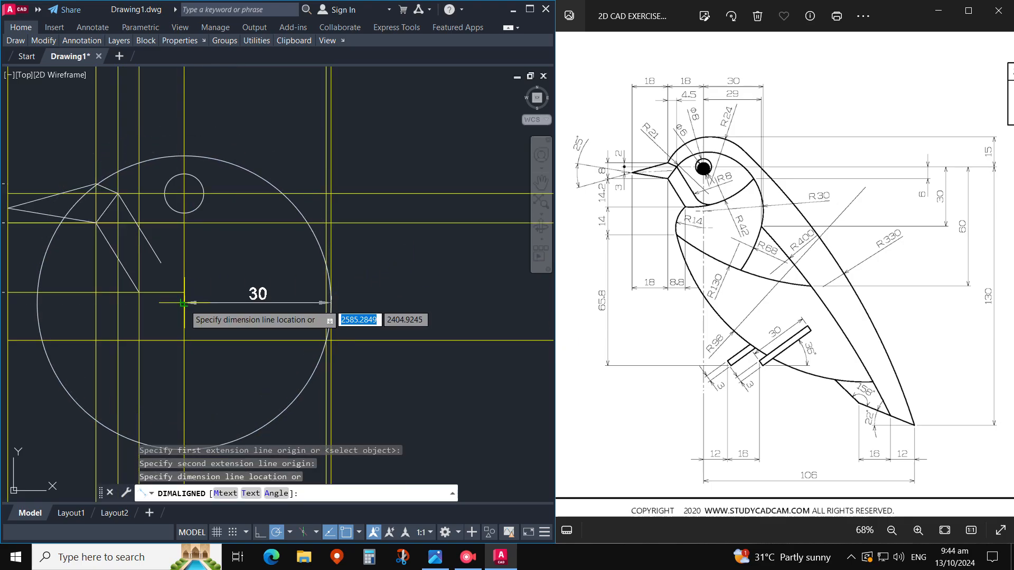
key("Escape")
scroll(249, 300, "down", 2)
middle_click_drag(280, 305, 323, 306)
key("Return")
left_click(339, 301)
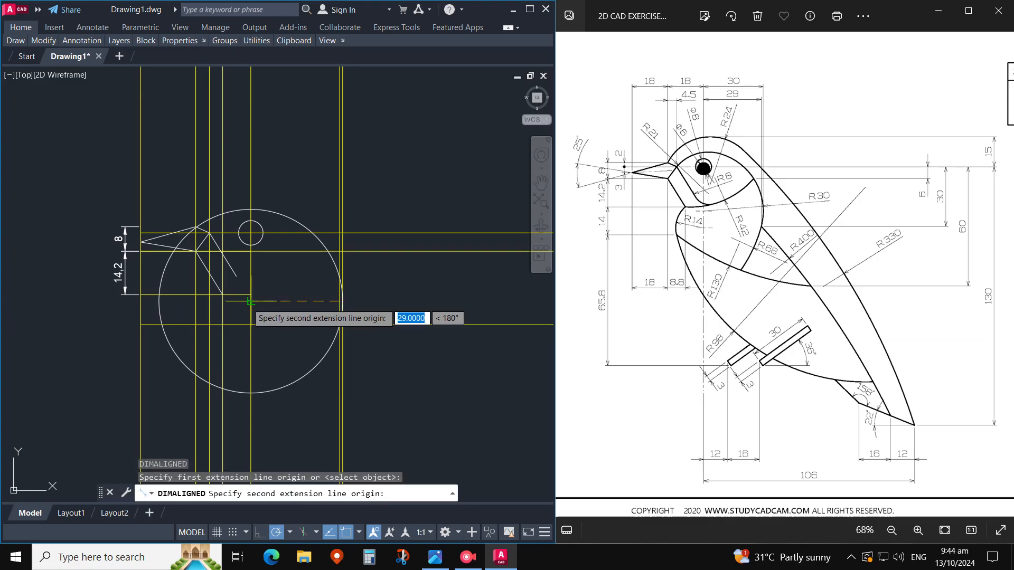
left_click(250, 301)
key("Escape")
Step: Trim the 30-unit-radius circle to the arc between the 6-unit and 30-unit horizontal offset lines, erasing the leftover segment
type("tr")
key("Return")
left_click(302, 377)
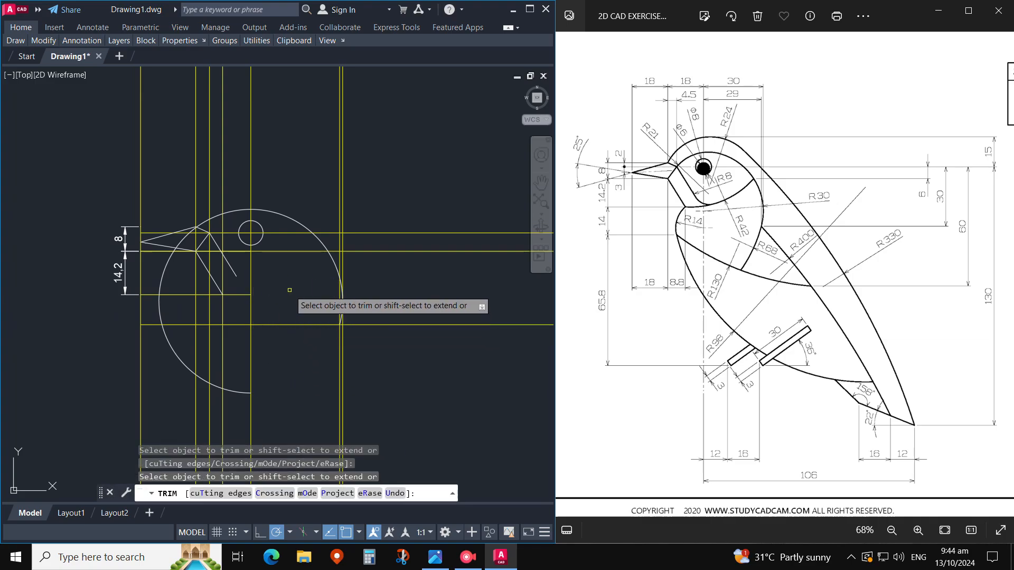
left_click(288, 220)
left_click(305, 209)
key("Escape")
left_click(241, 211)
type("e")
key("Return")
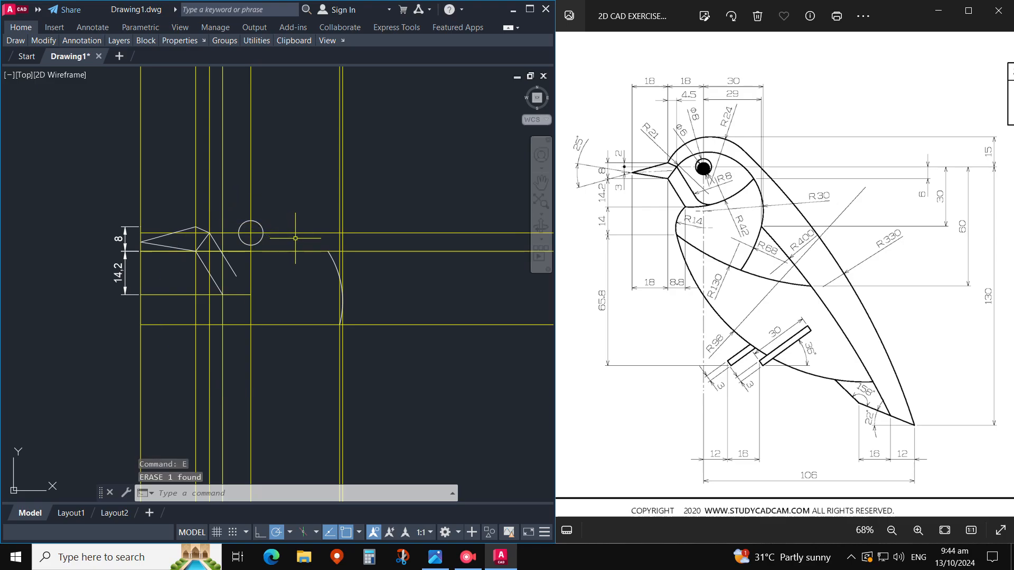
middle_click_drag(271, 240, 311, 248)
type("F")
key("Return")
type("R")
key("Return")
scroll(312, 290, "up", 2)
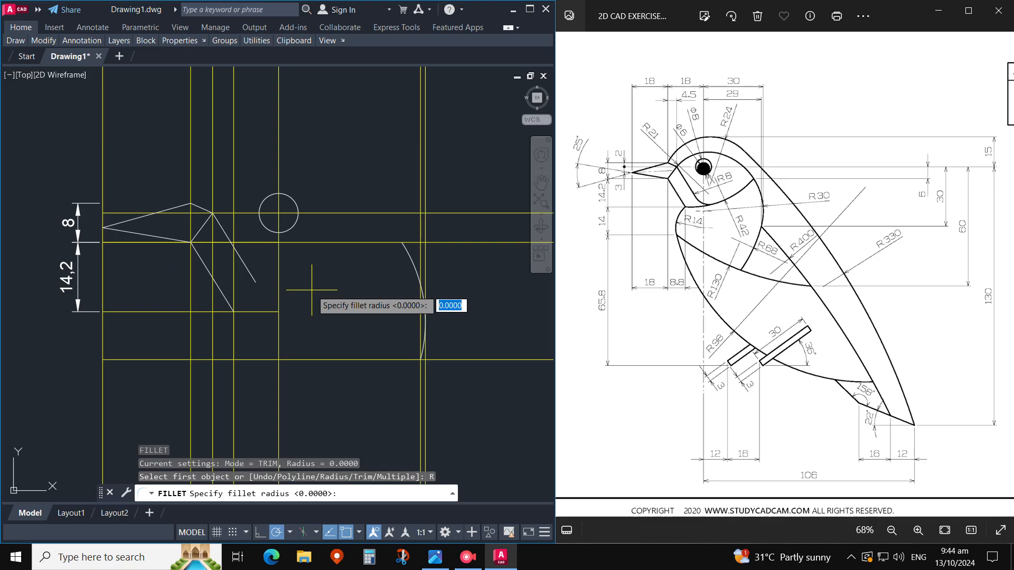
key("Escape")
key("Escape")
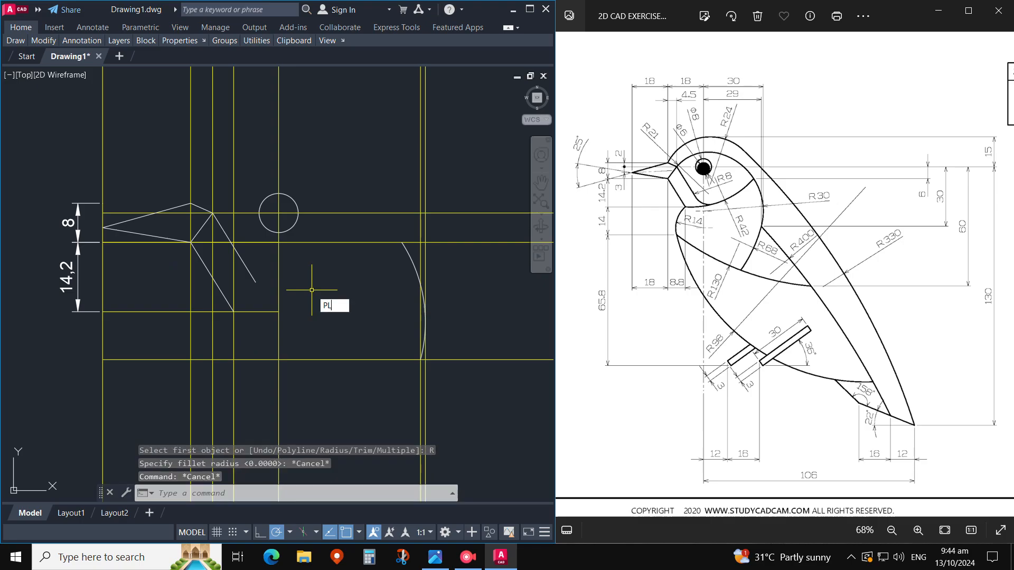
Step: Draw a polyline arc of radius 42 from the throat line's lower end to the upper end of the 30-unit-radius arc
type("PL")
key("Return")
left_click(233, 312)
key("Down")
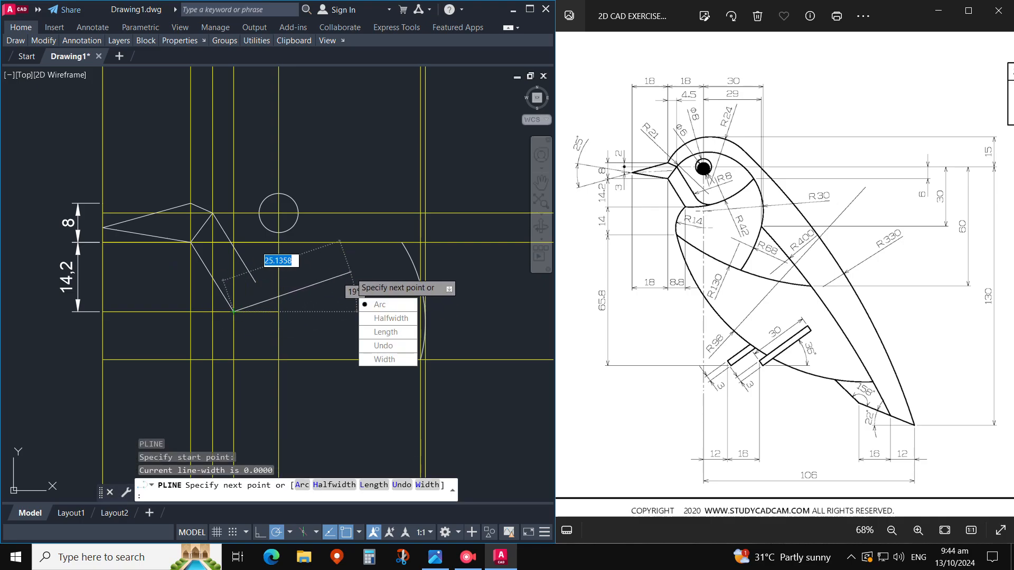
key("Return")
key("Return")
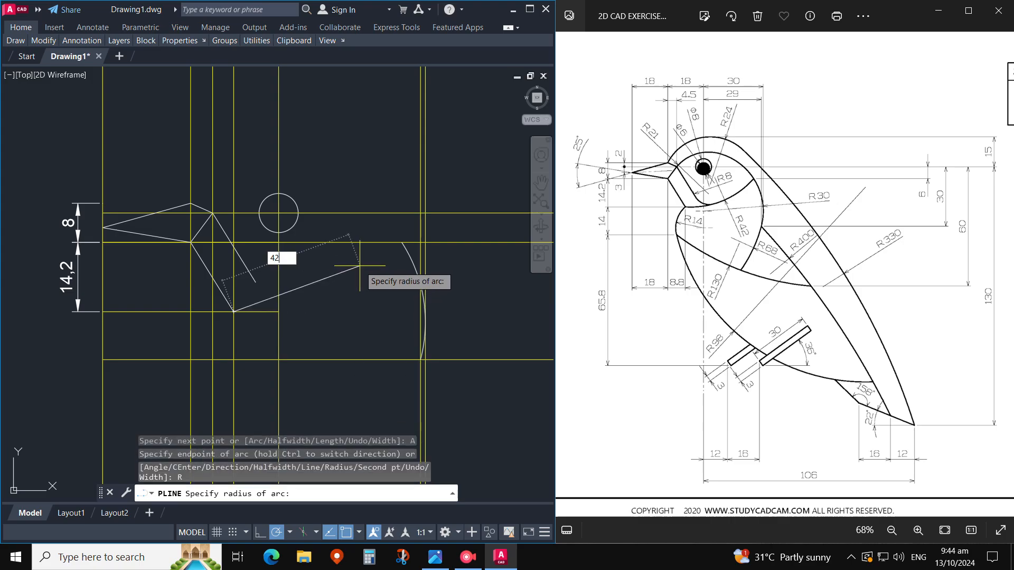
type("42")
key("Return")
left_click(401, 243)
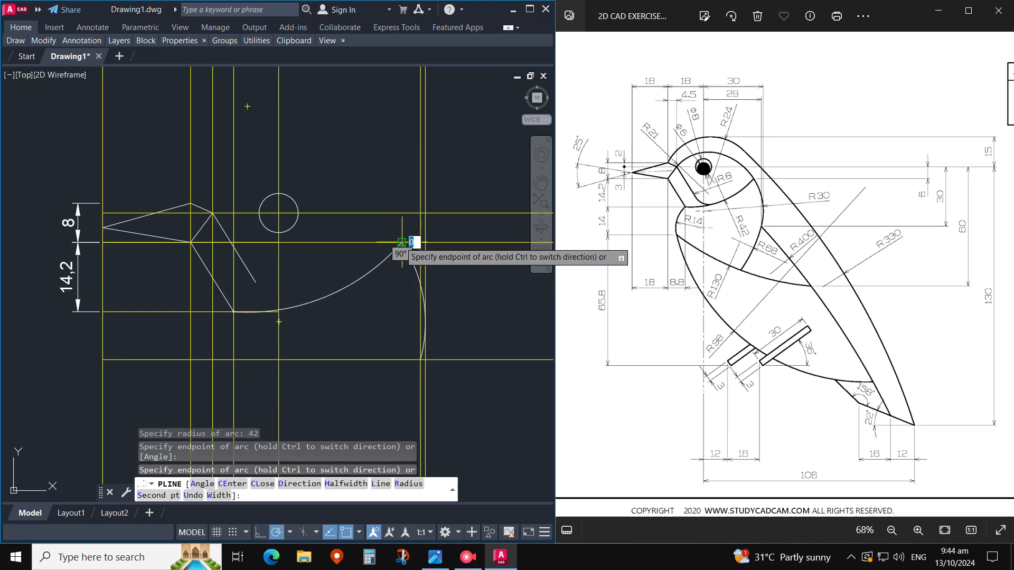
key("Escape")
key("Escape")
Step: Copy the 42-unit-radius arc a short distance straight below the original
left_click(338, 272)
left_click(324, 318)
key("Escape")
type("co")
key("Return")
left_click(362, 271)
left_click(339, 287)
key("Return")
left_click(351, 298)
left_click(350, 319)
key("Escape")
Step: Fillet the inner throat line to the upper 42-unit-radius arc with a radius of 8
type("f")
key("Return")
type("r")
key("Return")
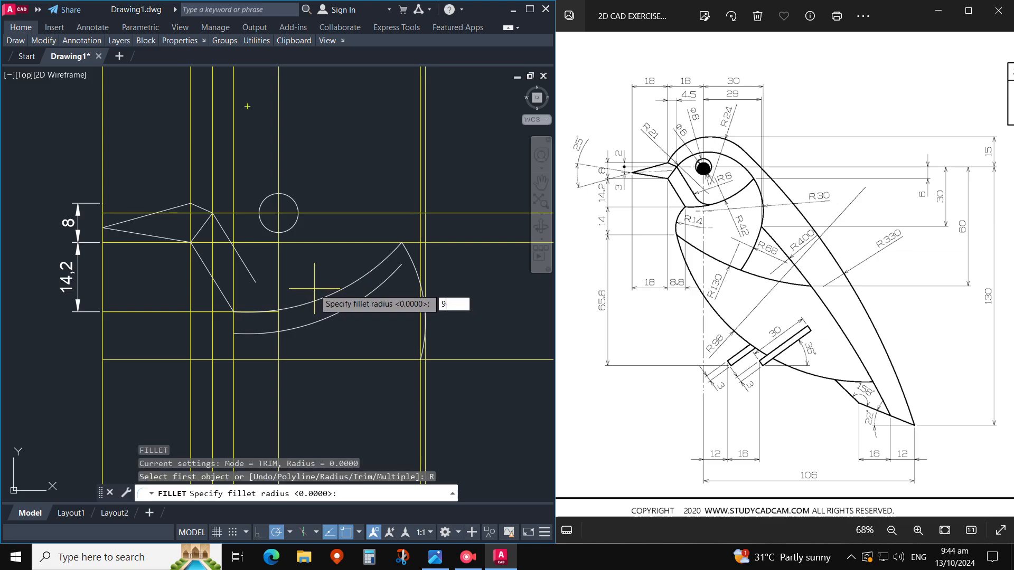
key("Return")
left_click(327, 294)
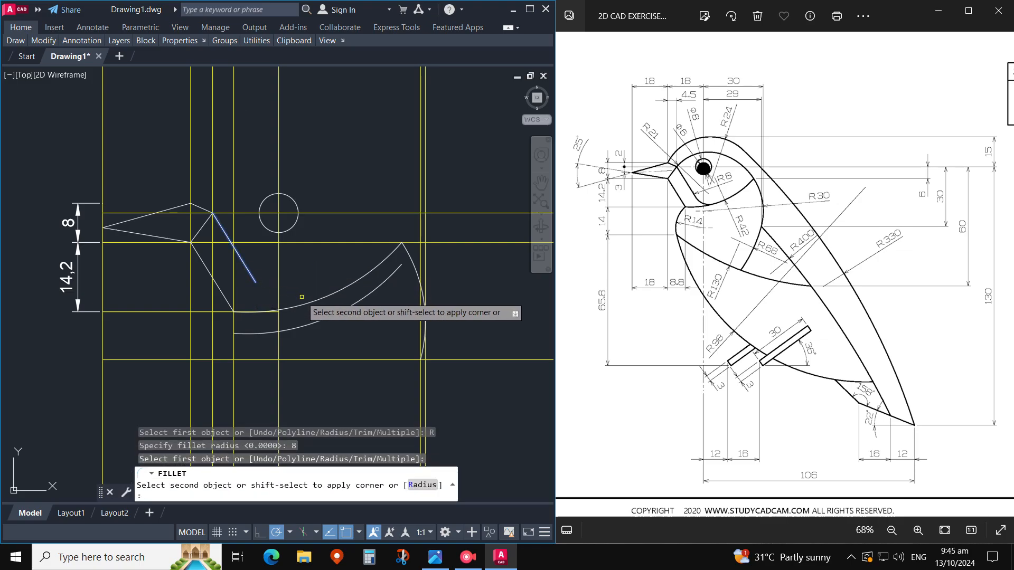
key("Escape")
Step: Move the copied arc up so its starting end sits on the outer throat line's lower end
key("Return")
left_click(330, 325)
left_click(317, 320)
key("Return")
left_click(234, 334)
key("Escape")
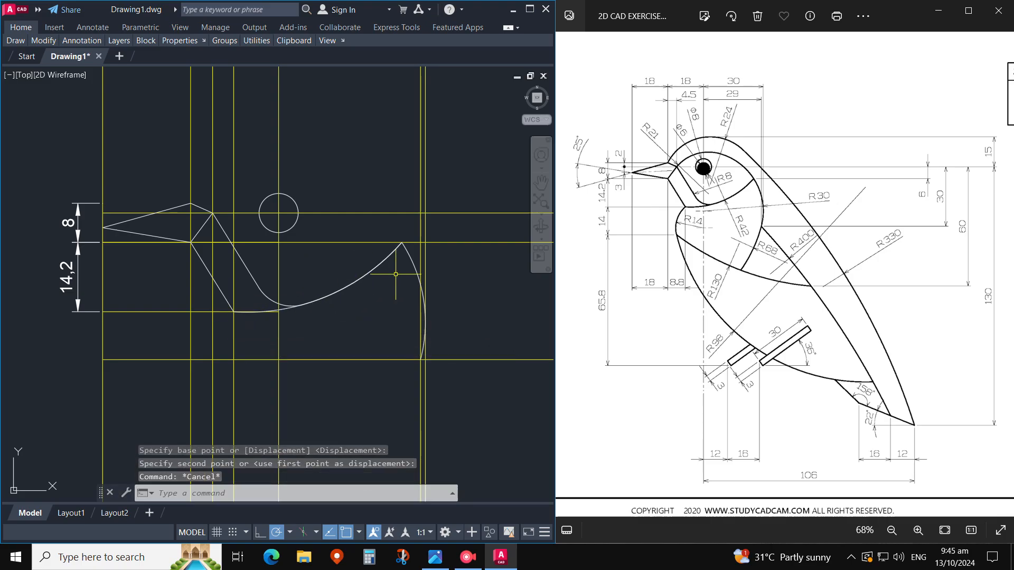
Step: Draw a helper circle of radius 30 centred on the centre of the 30-unit-radius arc
type("c")
key("Return")
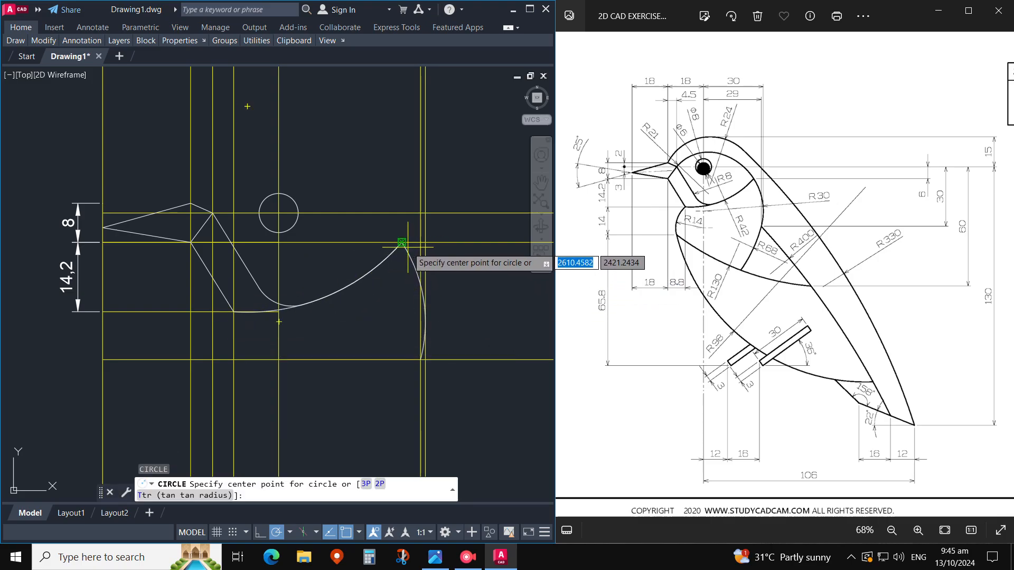
key("Escape")
left_click(408, 248)
key("Escape")
type("c")
key("Return")
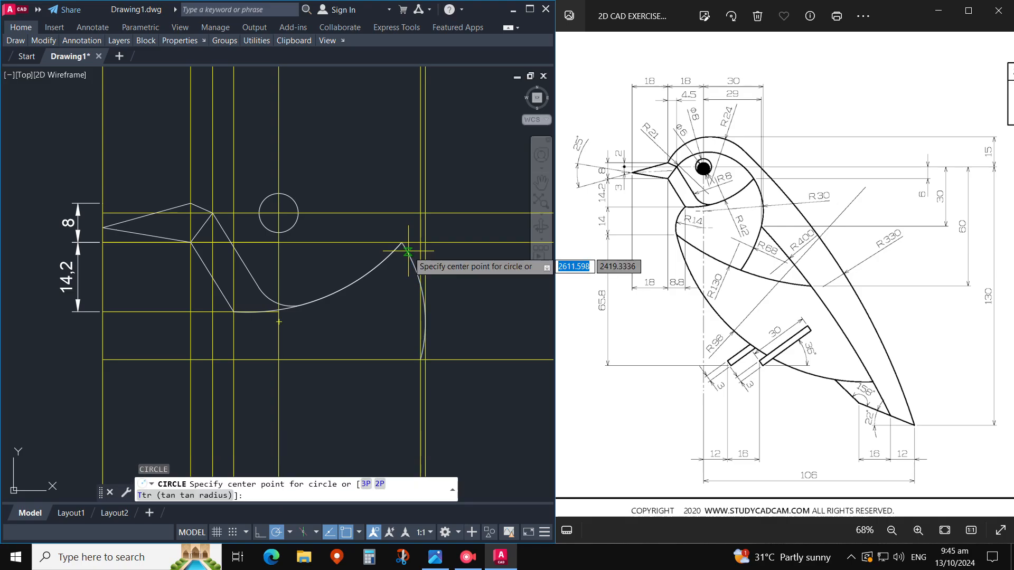
left_click(278, 322)
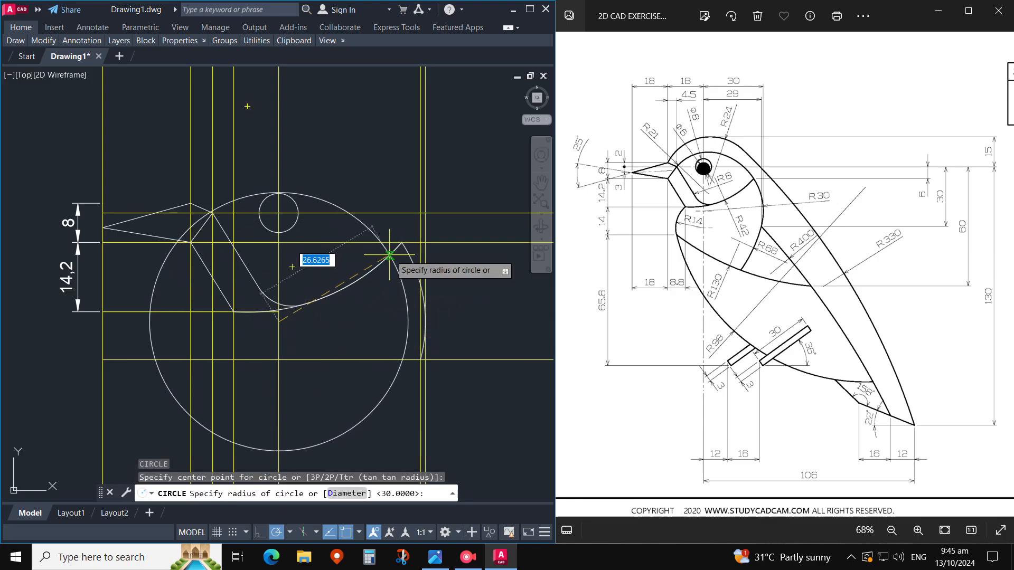
type("30")
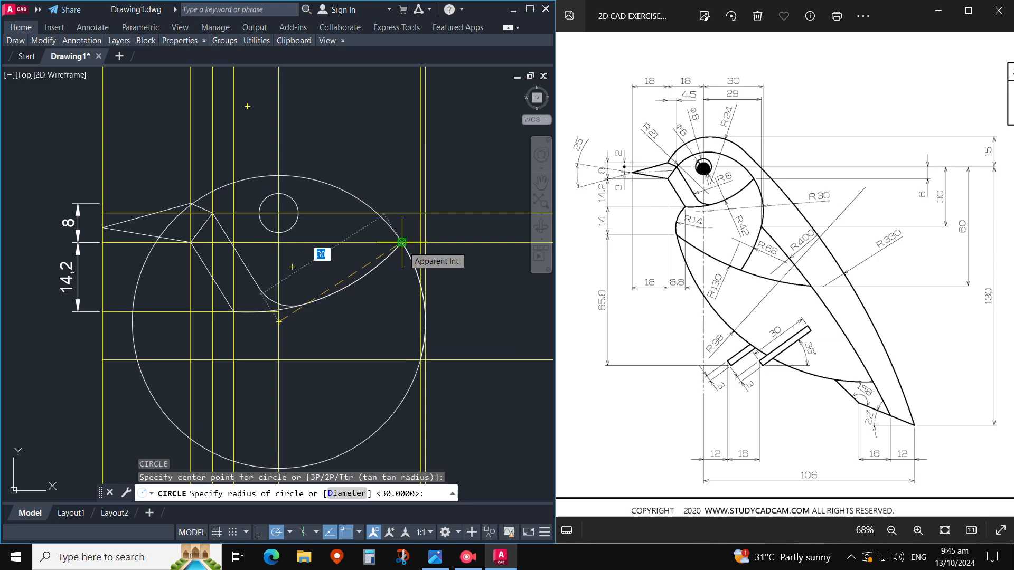
key("Escape")
Step: Fillet the short slanted line behind the beak to the helper circle with a radius of 21, and erase the circle
type("f")
key("Return")
type("r")
key("Return")
type("21")
key("Return")
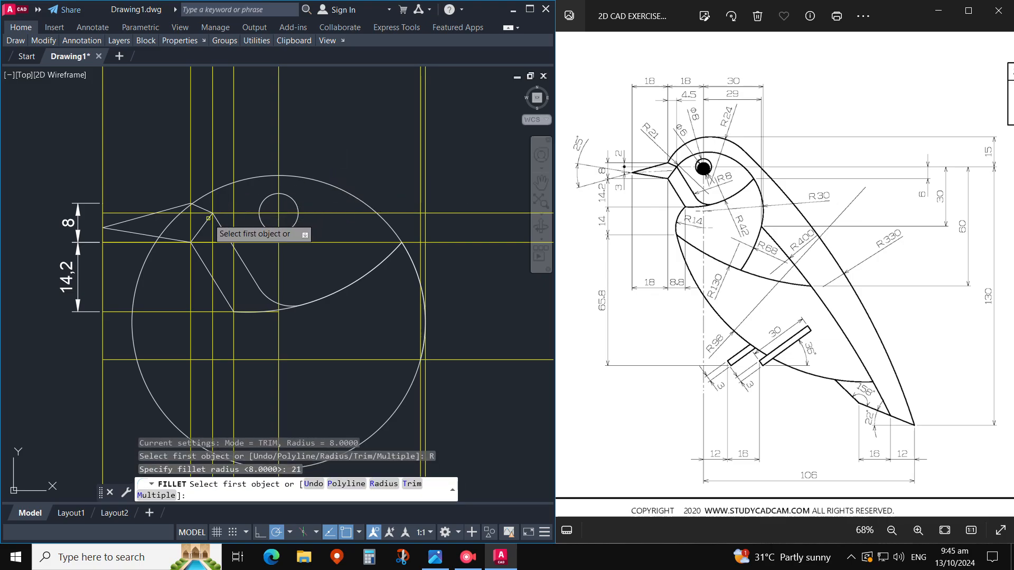
left_click(208, 218)
left_click(265, 176)
left_click(256, 178)
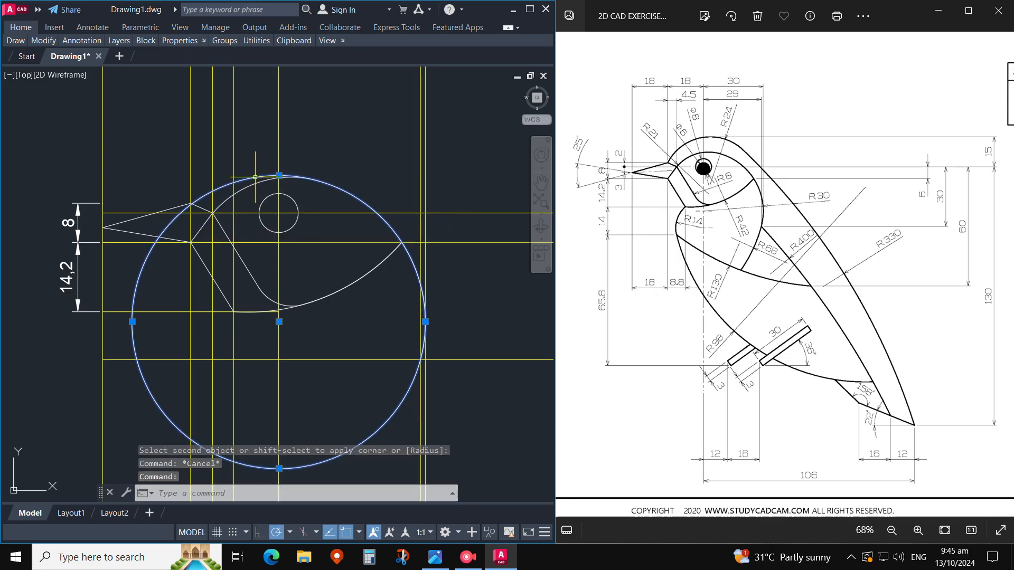
type("e")
key("Return")
Step: Join the 21-unit-radius head arc and the 30-unit-radius arc using a fillet of radius 0
type("f")
key("Return")
type("r")
key("Return")
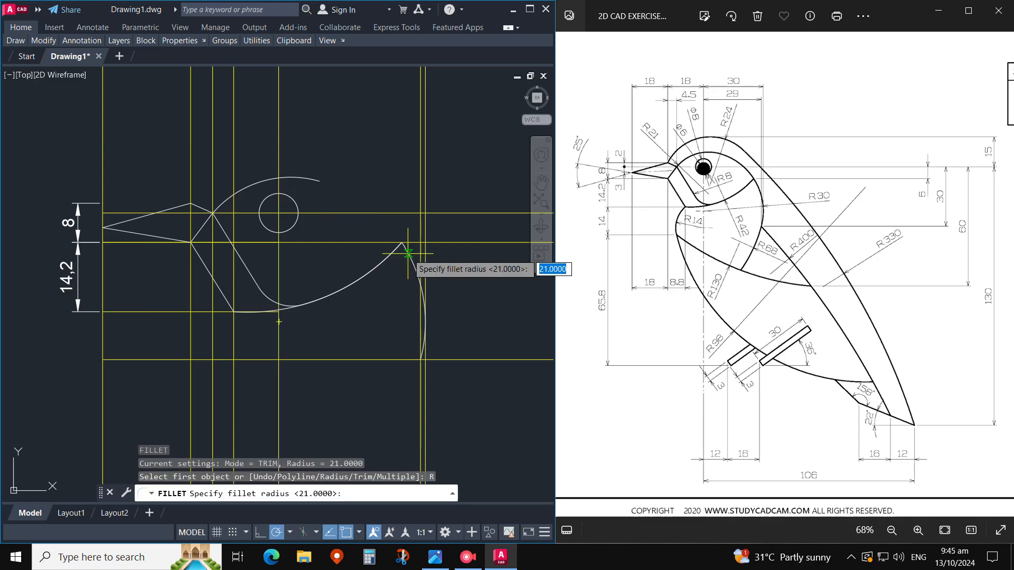
key("Return")
left_click(408, 253)
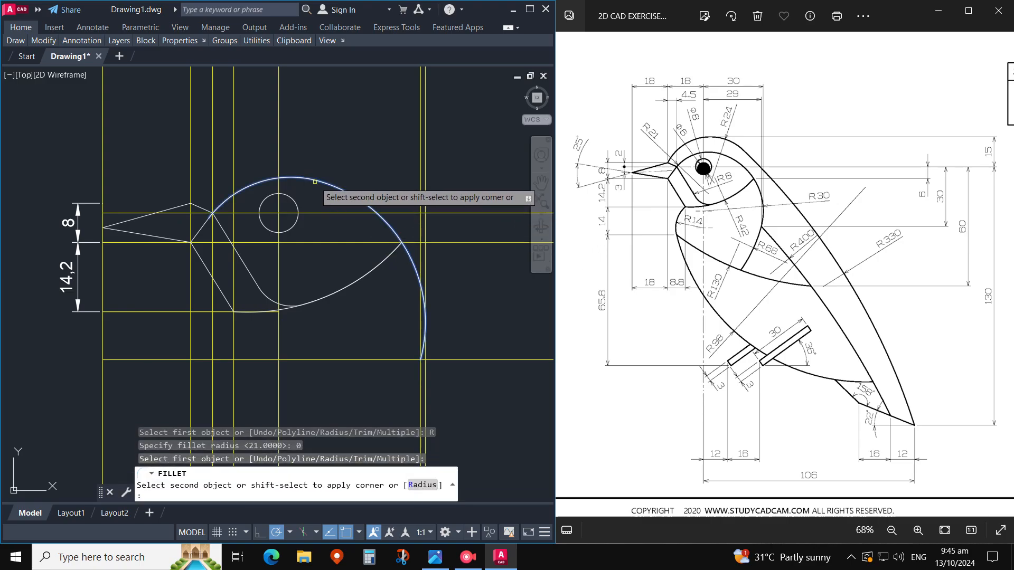
left_click(319, 177)
key("Escape")
left_click(362, 163)
key("Escape")
left_click(479, 294)
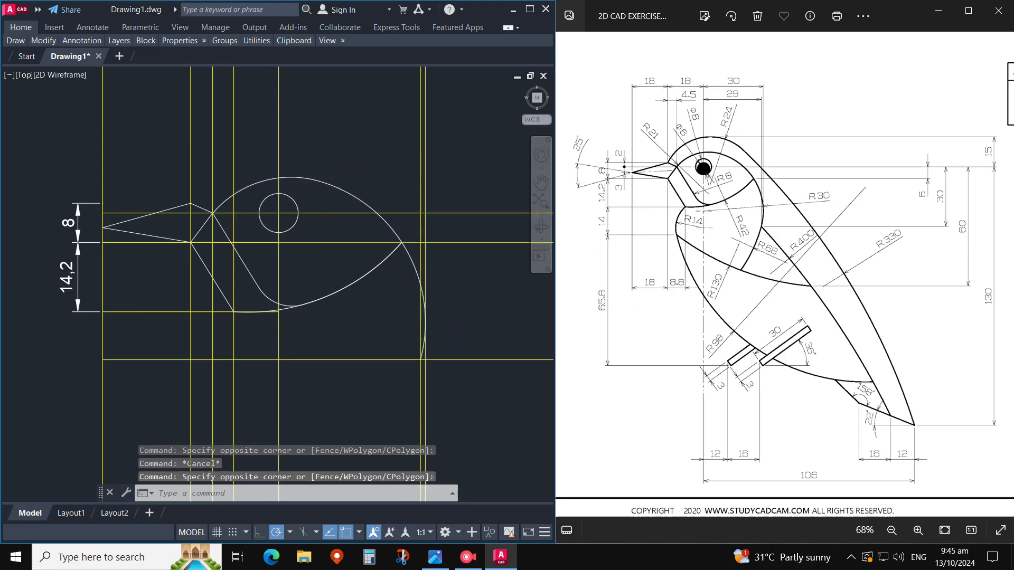
scroll(240, 228, "down", 3)
left_click(319, 235)
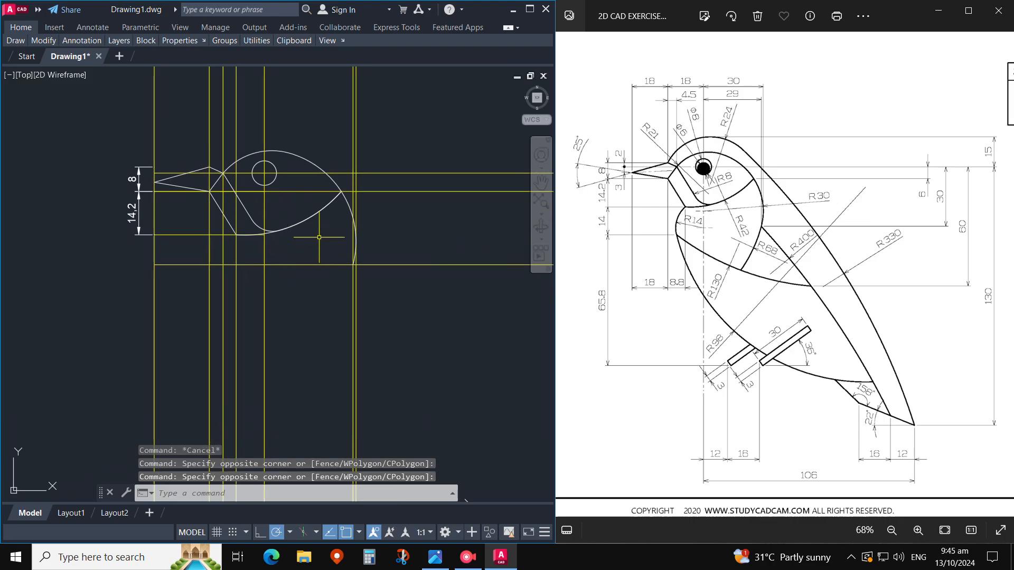
type("l")
key("Return")
scroll(220, 207, "up", 2)
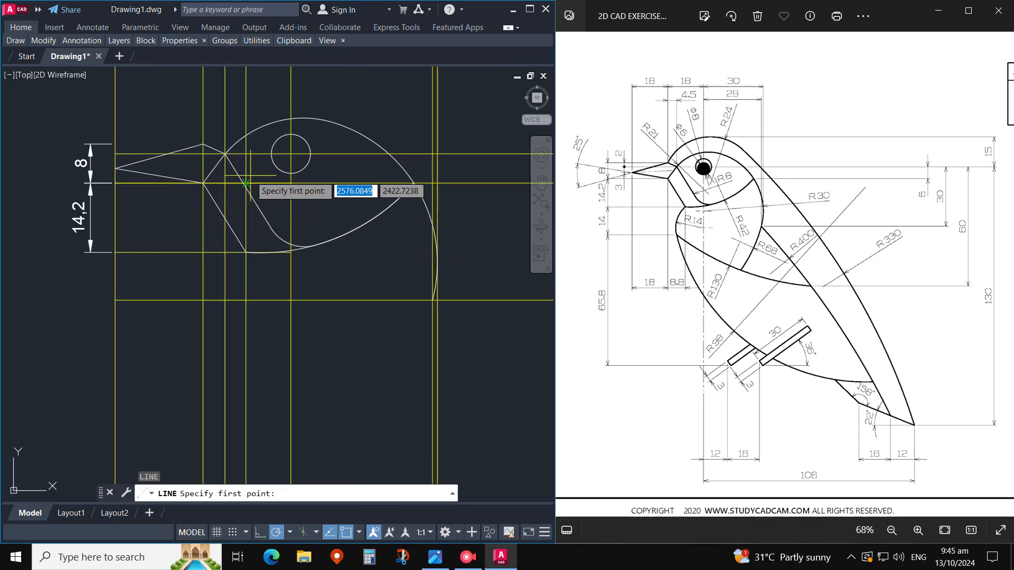
left_click(224, 155)
key("Escape")
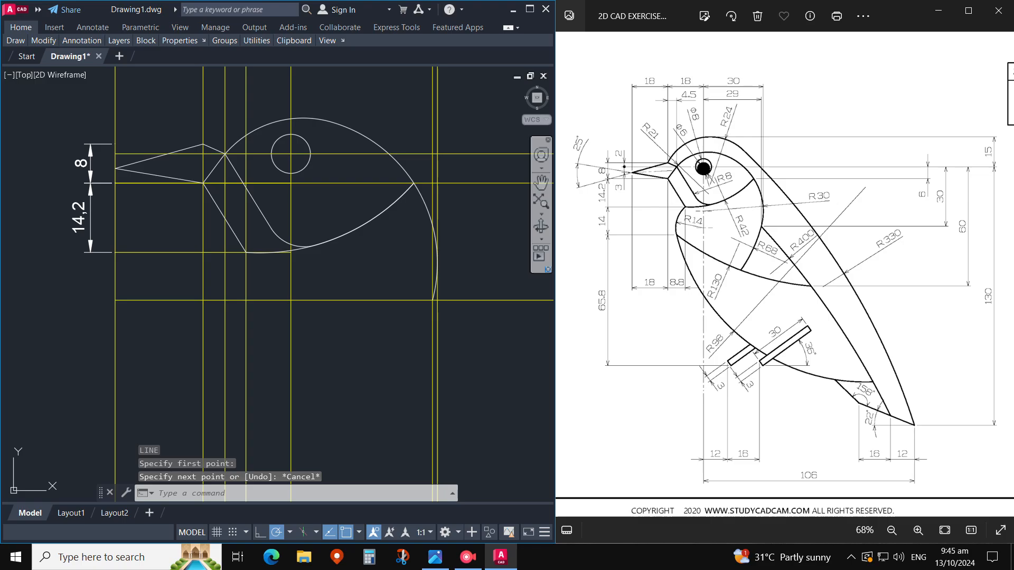
Step: Try to shorten the horizontal construction line at the throat's base to the outer throat line's end, and undo the stretch
left_click(334, 254)
left_click(333, 252)
left_click(264, 253)
key("Escape")
left_click(244, 255)
left_click(291, 252)
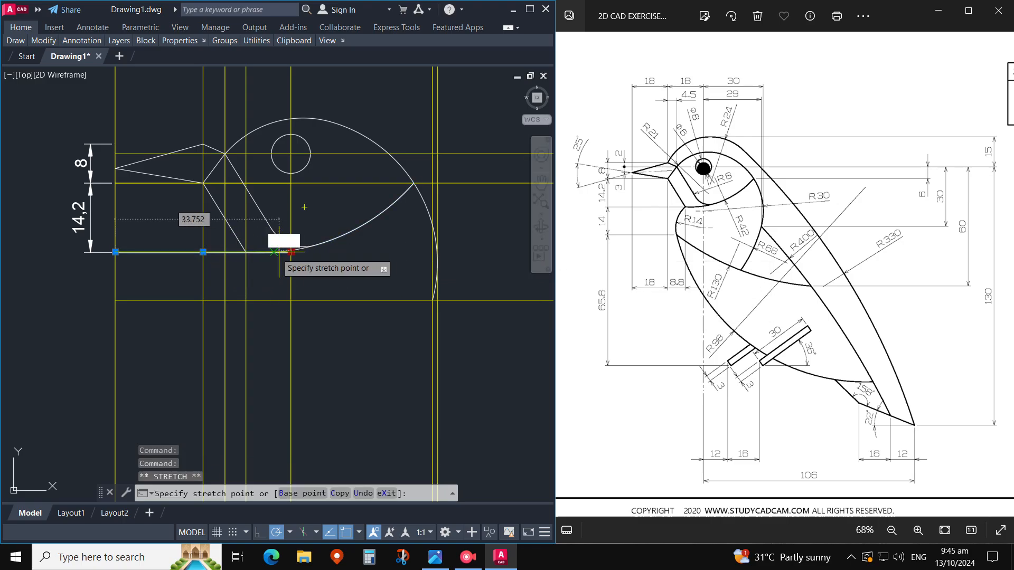
left_click(246, 253)
key("Escape")
key("Escape")
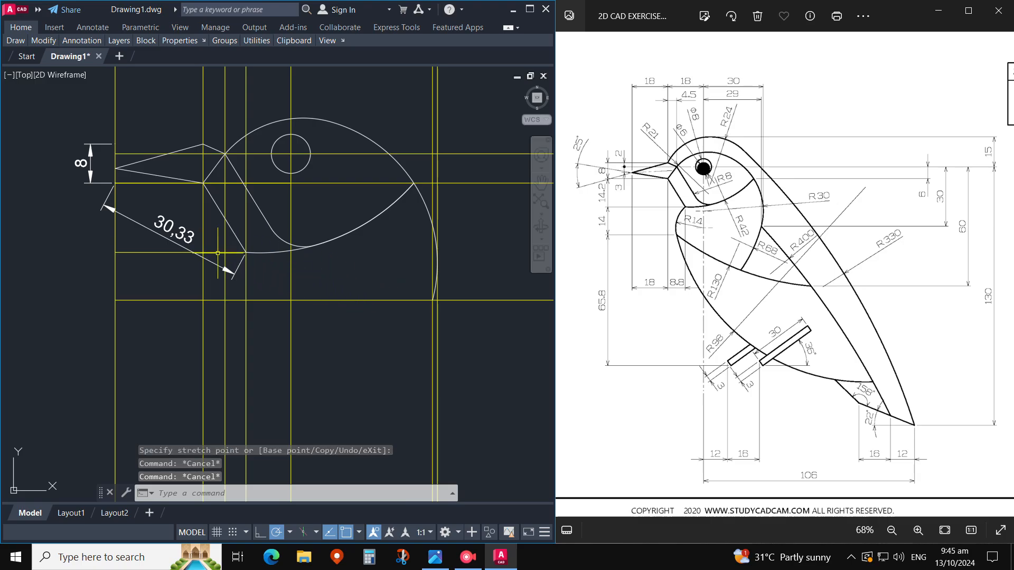
key("ctrl+z")
type("e")
key("Return")
key("Escape")
left_click(181, 253)
key("Escape")
Step: Erase the 14.2 dimension beside the beak
type("e")
key("Return")
left_click(104, 266)
left_click(80, 227)
key("Return")
Step: Shorten the horizontal construction line at the throat's base so it ends at the outer throat line's lower end
left_click(192, 255)
left_click(177, 249)
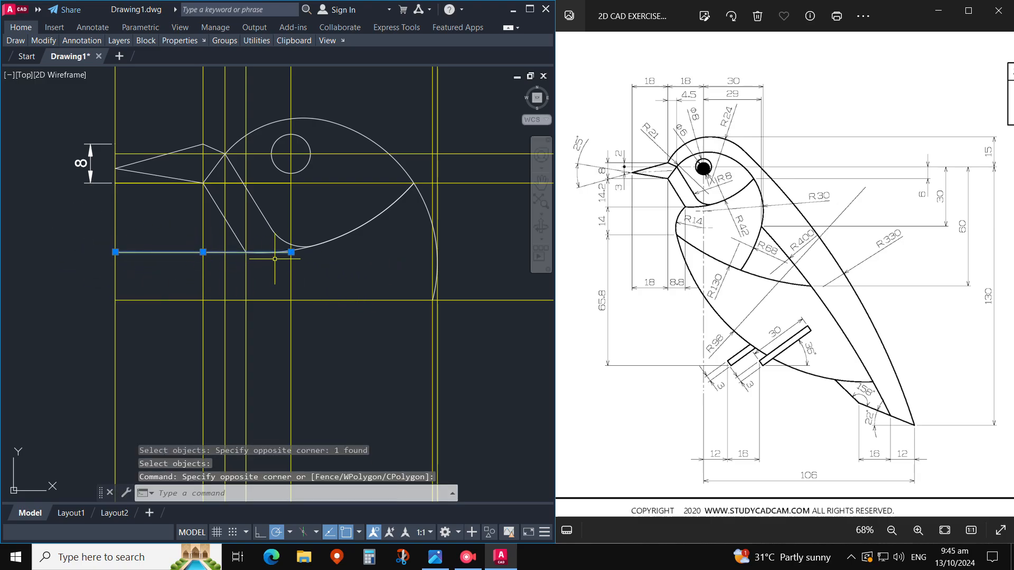
left_click(291, 252)
key("Escape")
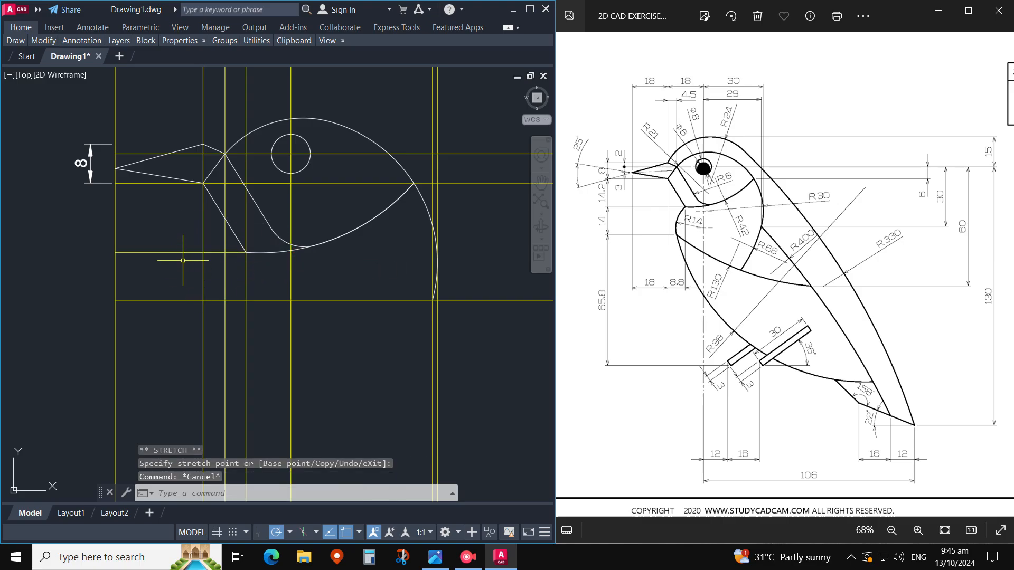
Step: Offset the horizontal construction line at the throat's base 14 units downward
type("o")
key("Return")
type("14")
key("Return")
left_click(163, 253)
left_click(163, 296)
key("Escape")
Step: Shorten the 30-unit horizontal offset line so it starts at the eye's vertical centre line
left_click(336, 296)
left_click(174, 307)
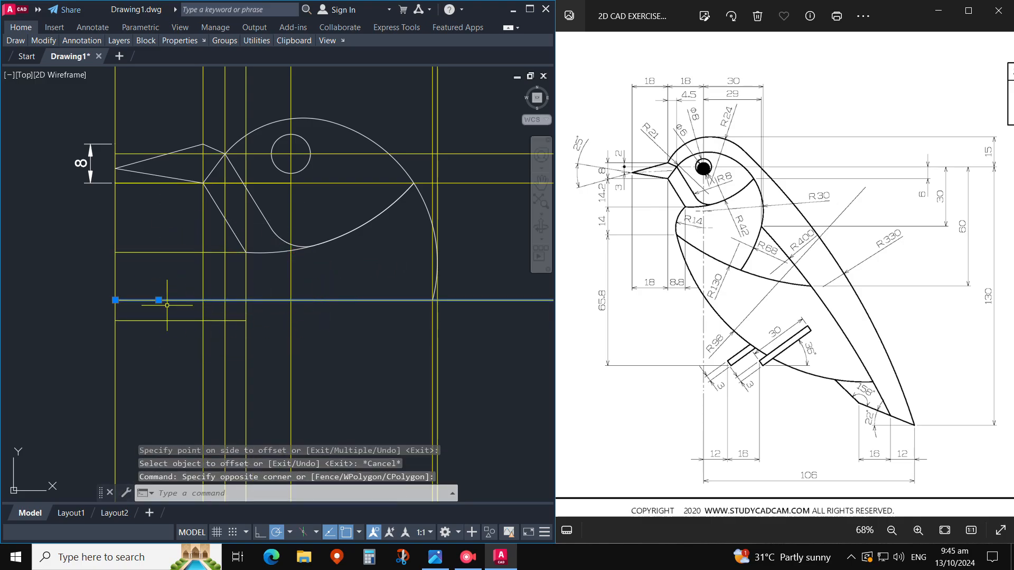
left_click(116, 300)
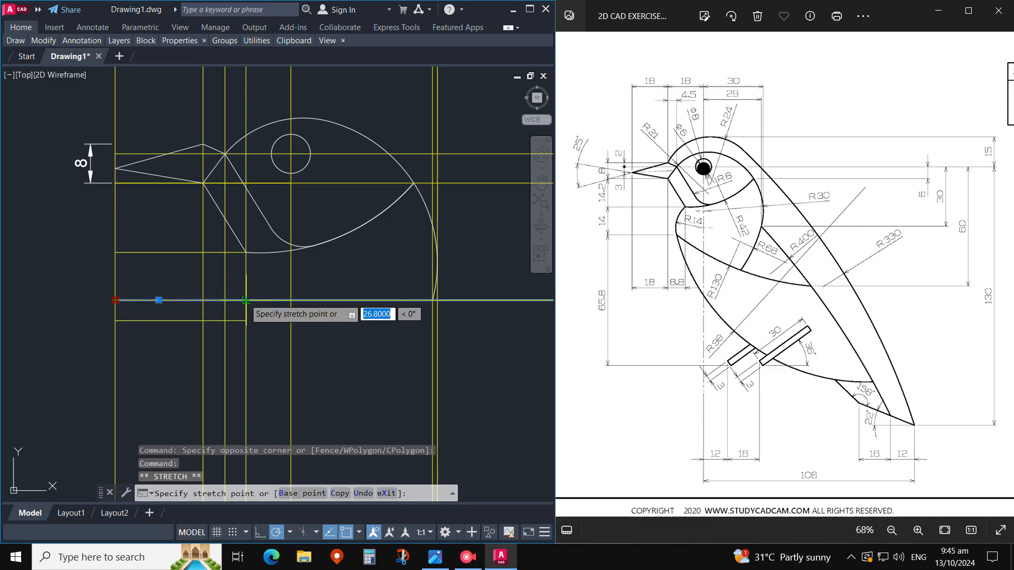
left_click(291, 300)
key("Escape")
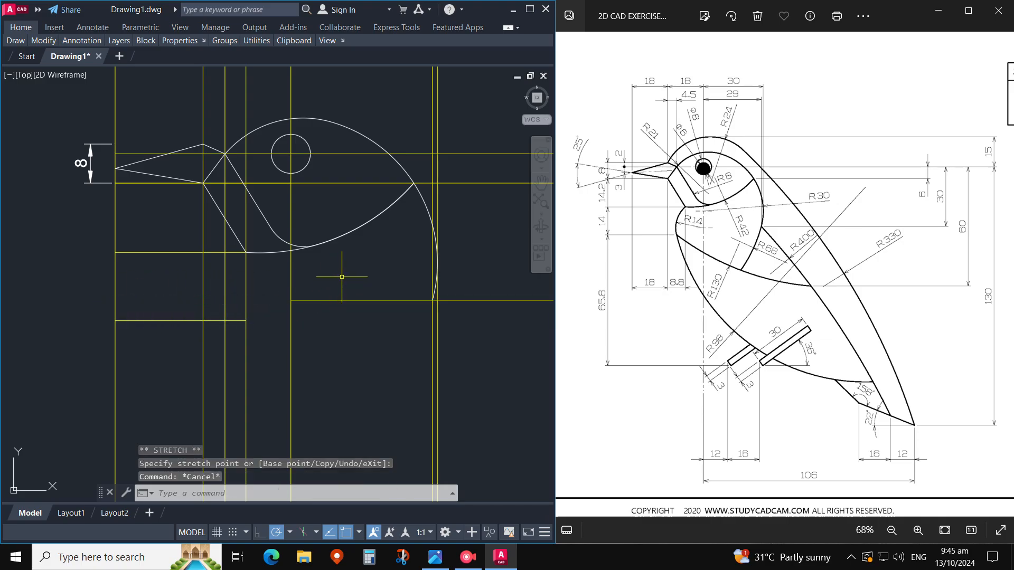
Step: Add aligned vertical dimensions from the throat's base line down to its new offset and up to the beak's lower construction line
type("D")
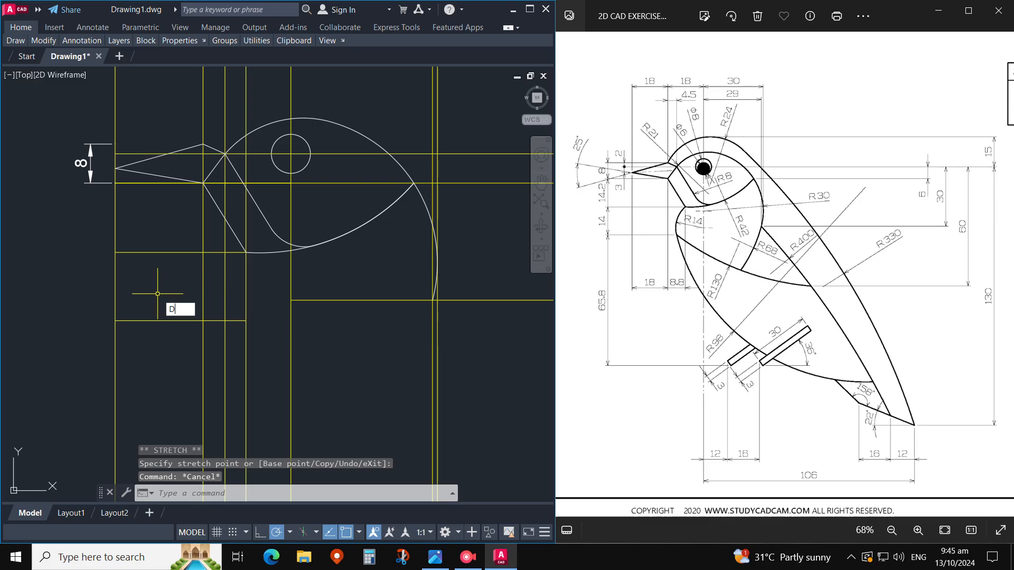
type("IMAL")
key("Return")
left_click(115, 320)
left_click(115, 252)
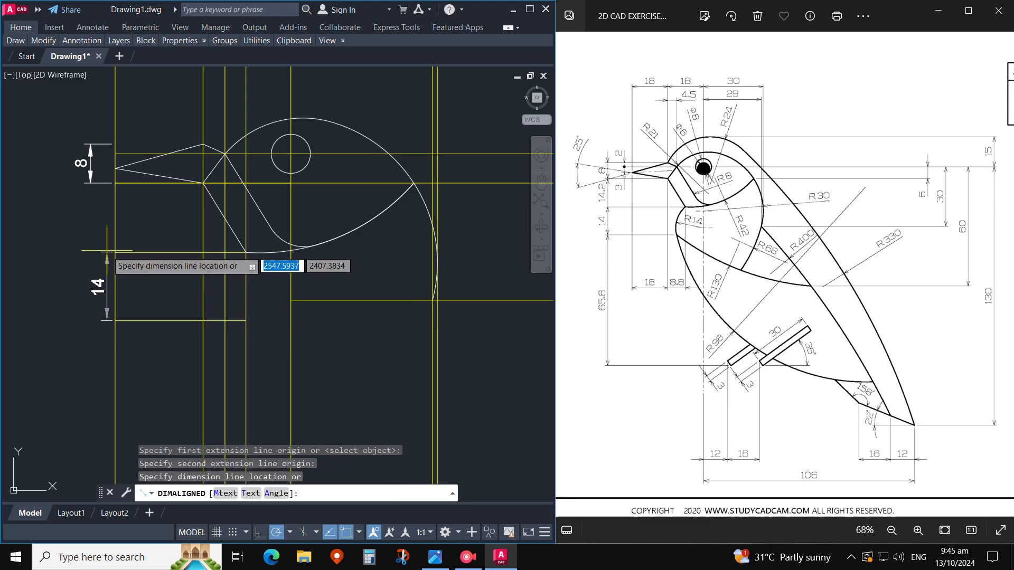
left_click(90, 179)
key("Return")
left_click(115, 183)
left_click(115, 252)
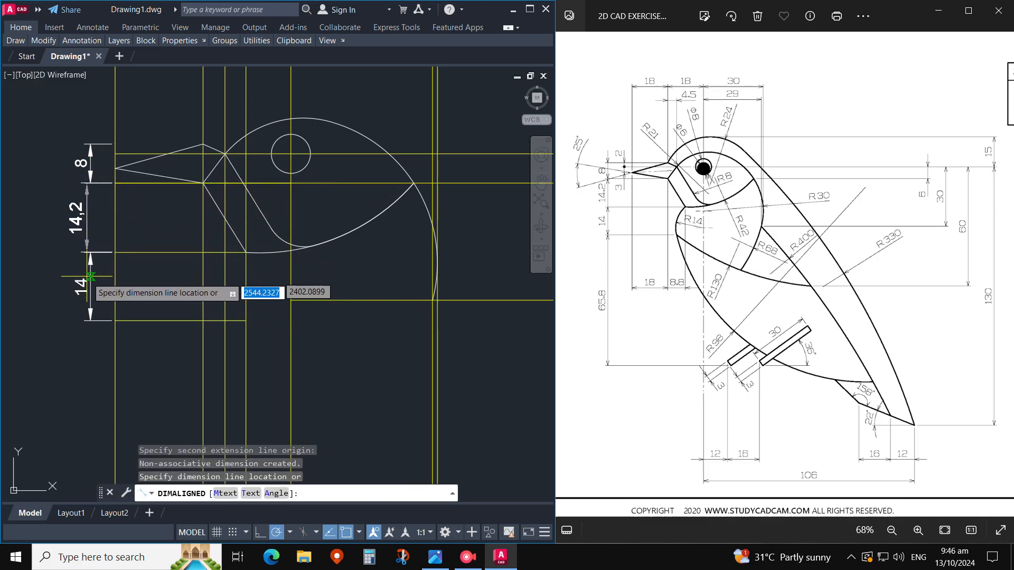
left_click(91, 275)
left_click(318, 254)
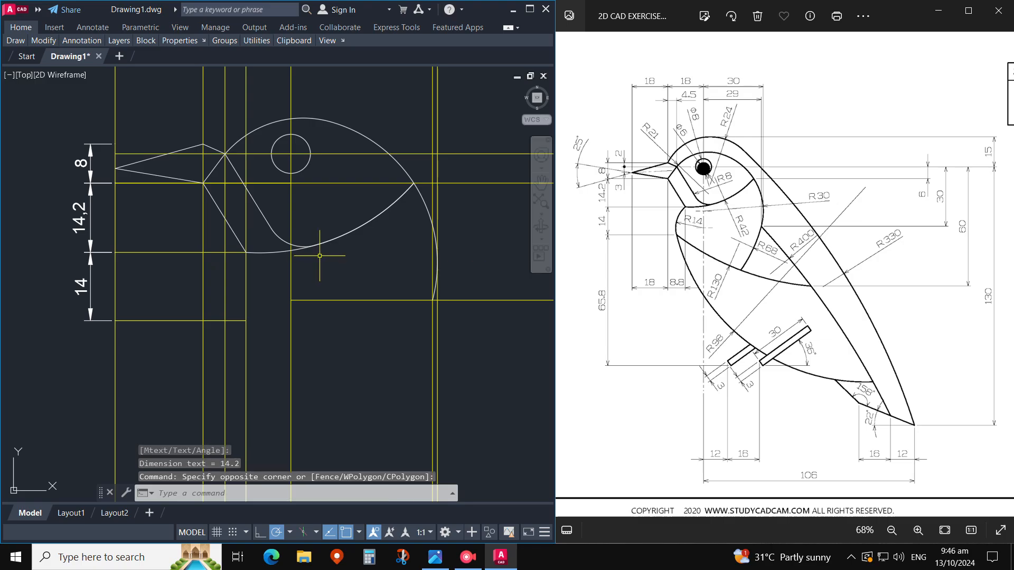
key("Escape")
type("L")
key("Return")
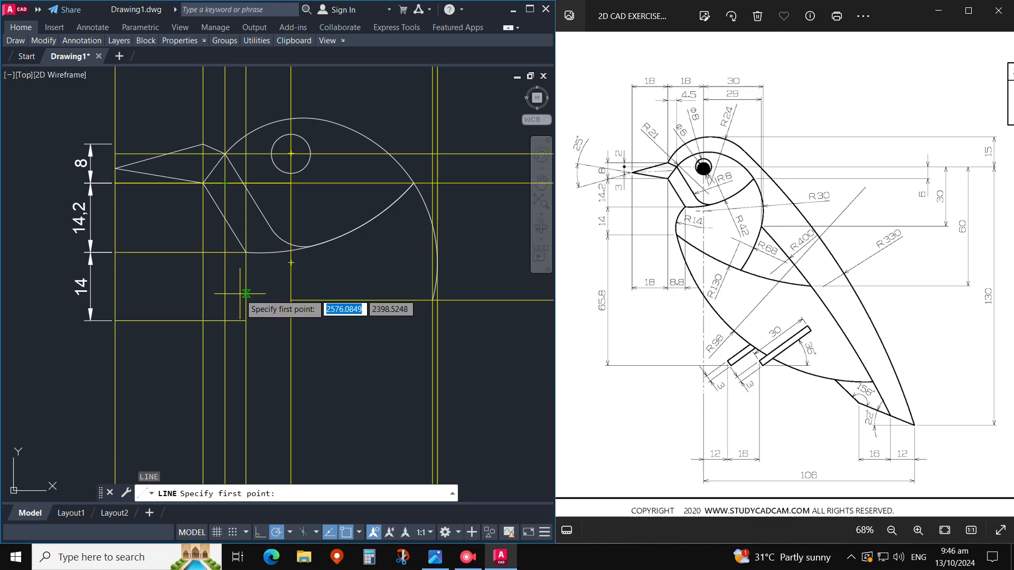
key("Escape")
key("space")
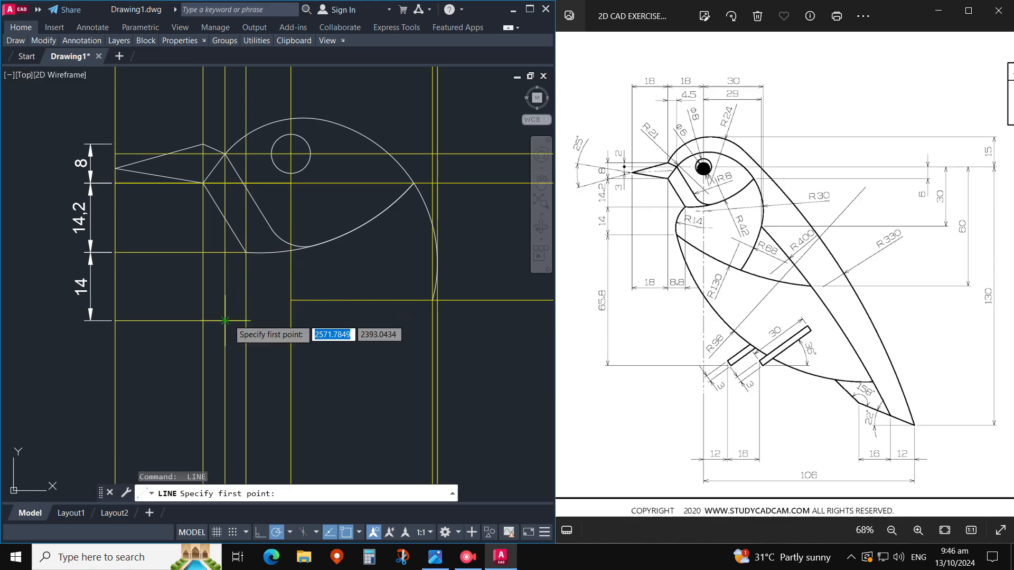
key("Escape")
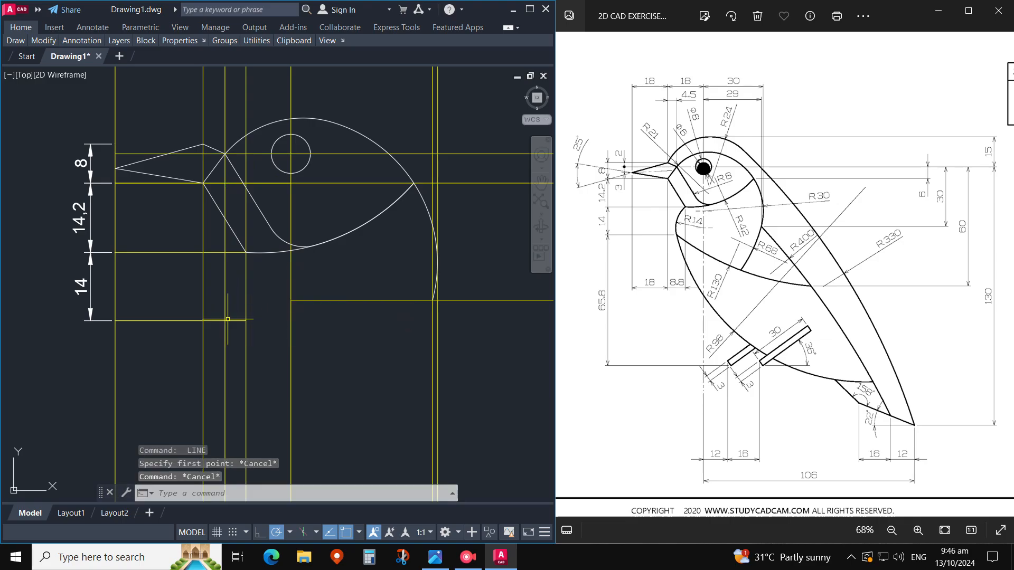
type("PL")
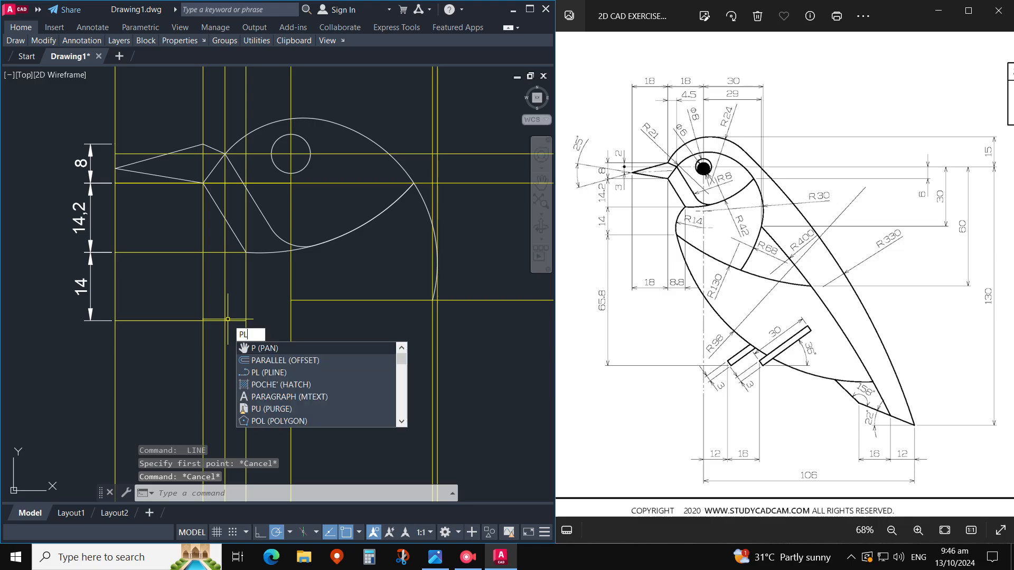
key("Return")
left_click(227, 320)
scroll(239, 292, "down", 4)
scroll(268, 321, "up", 2)
scroll(268, 321, "down", 2)
middle_click_drag(288, 340, 283, 294)
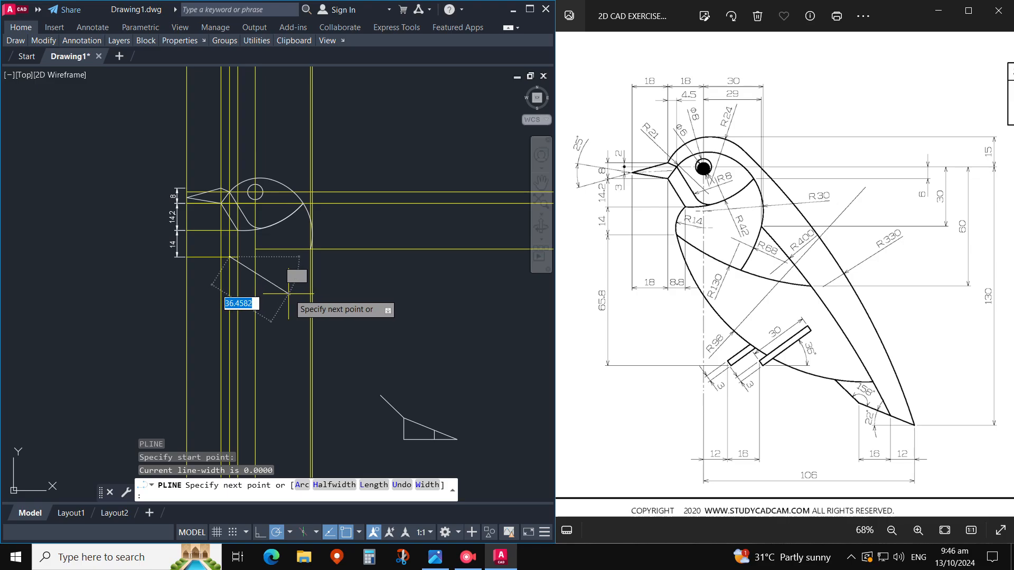
key("Escape")
type("o")
key("Return")
type("30")
key("Return")
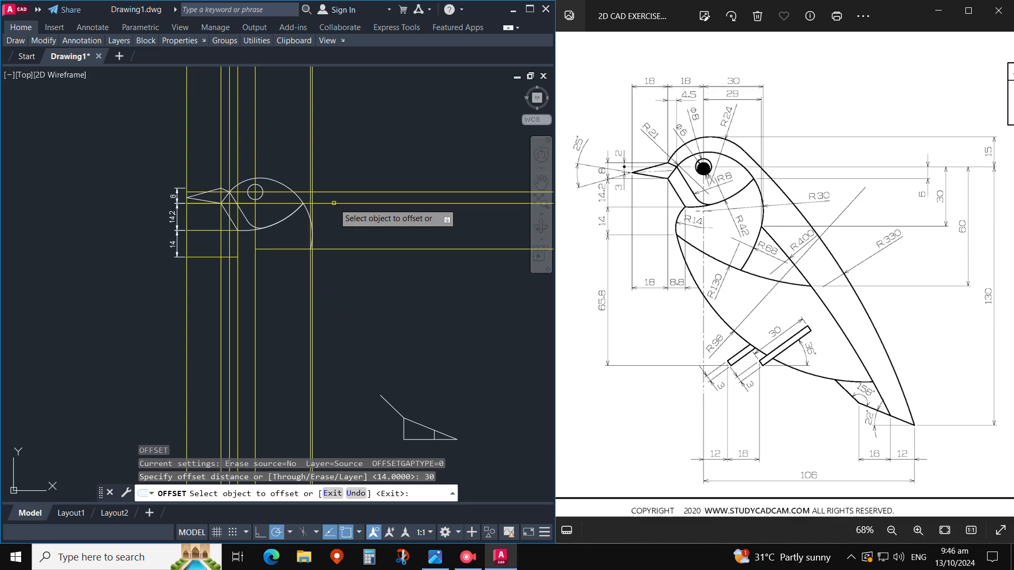
left_click(348, 192)
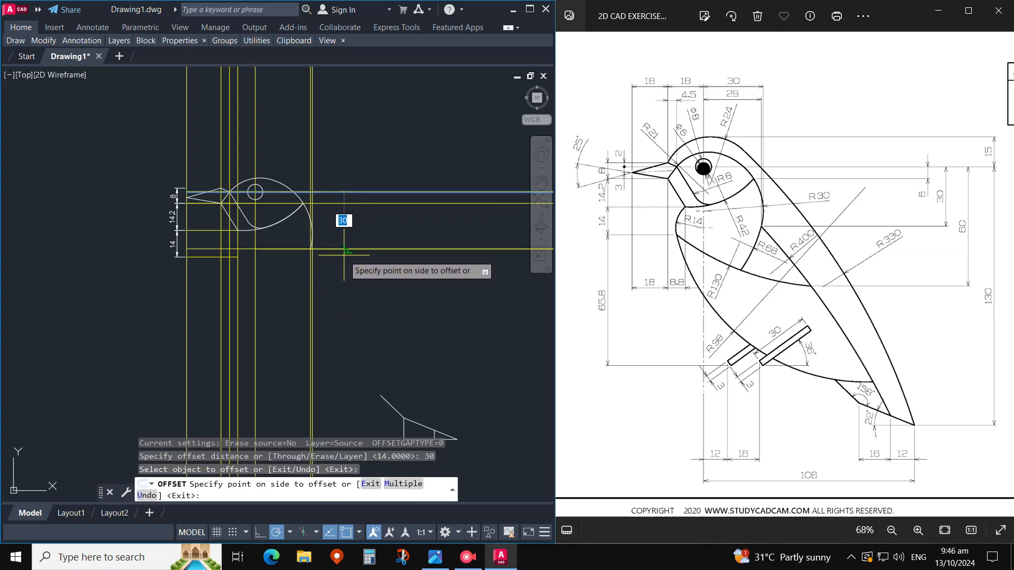
key("Escape")
key("Escape")
key("Return")
key("Return")
key("Escape")
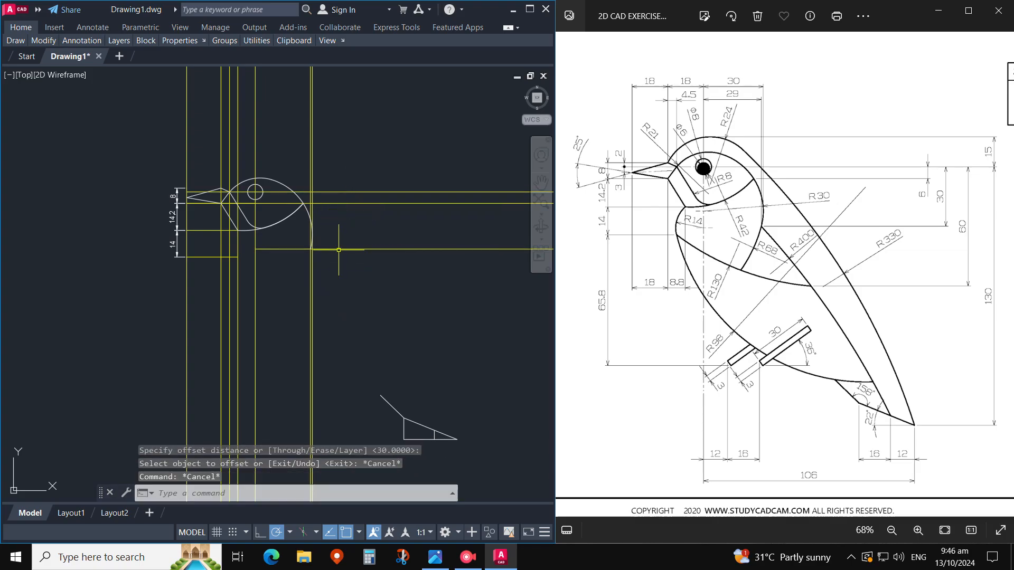
Step: Offset the horizontal construction line through the eye's centre 60 units downward
key("Return")
key("Return")
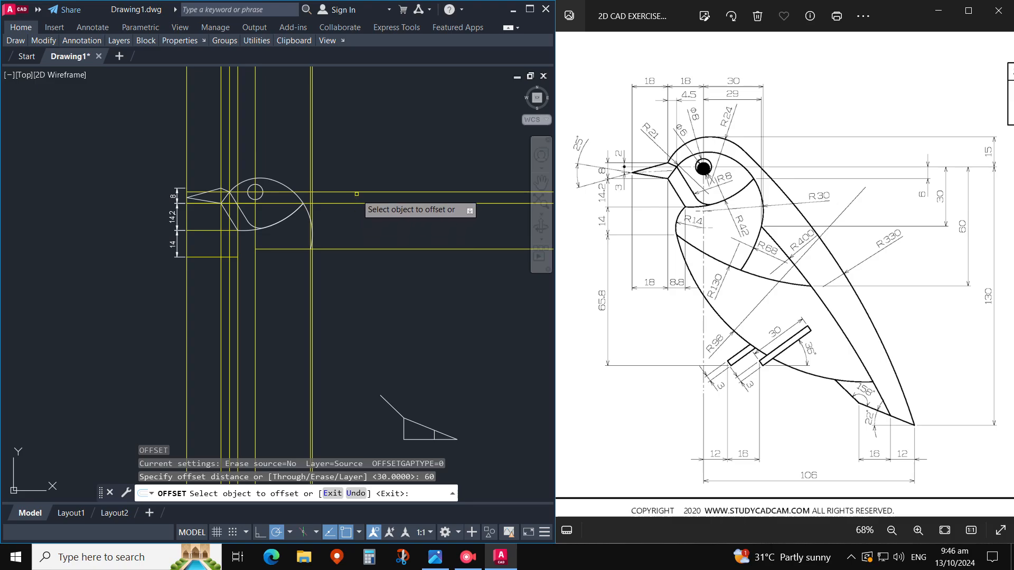
left_click(355, 192)
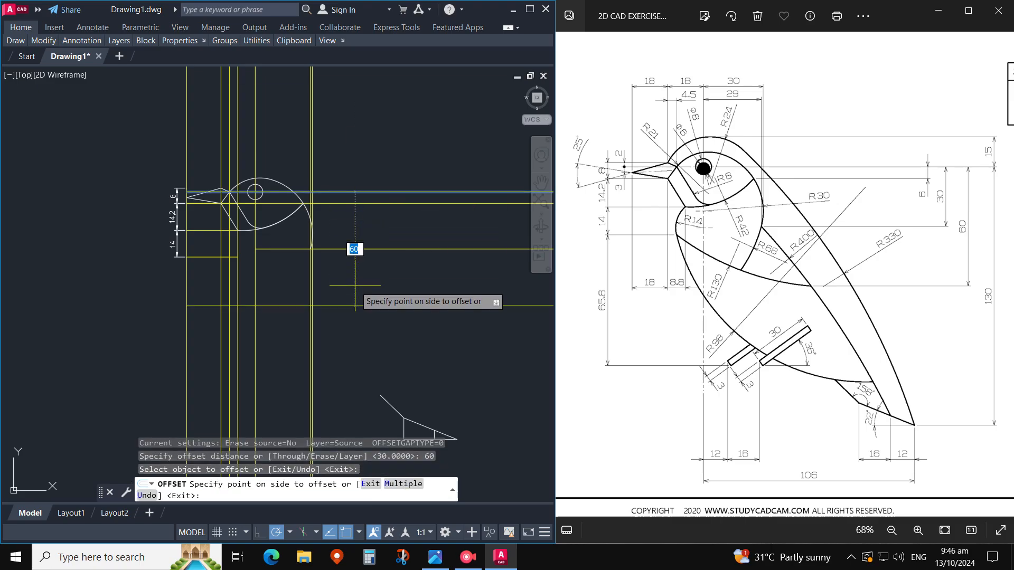
left_click(355, 286)
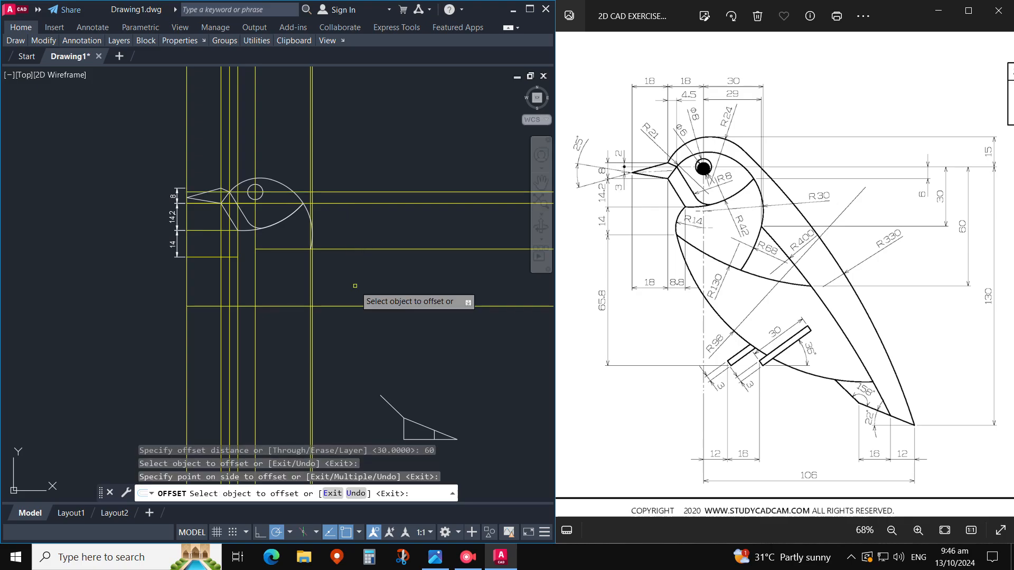
key("Escape")
Step: Draw a polyline arc of radius 400 from the top of the tail's short vertical line to the lower end of the head's back arc
middle_click_drag(344, 280, 350, 285)
left_click(381, 279)
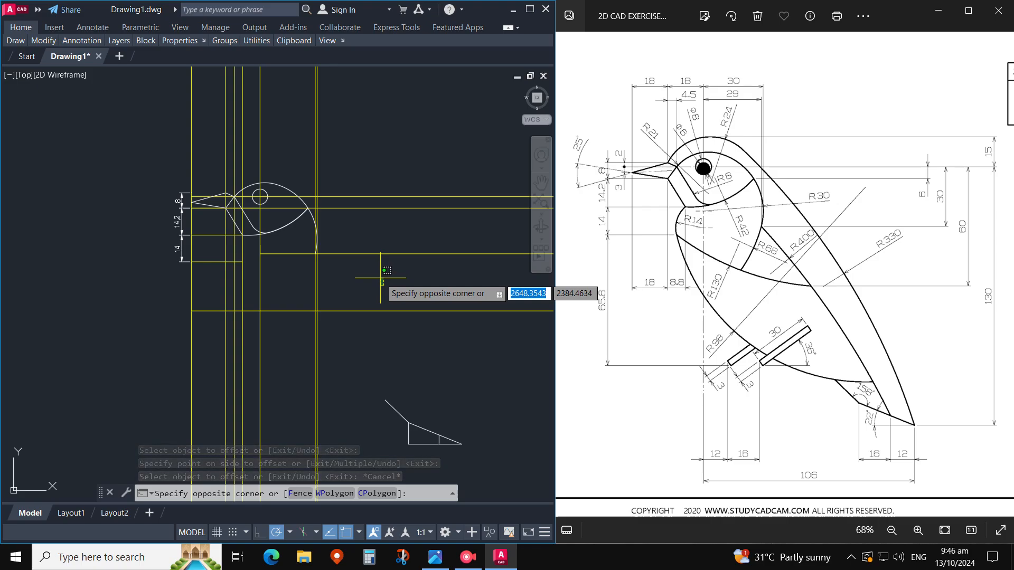
left_click(380, 278)
type("PL")
key("Return")
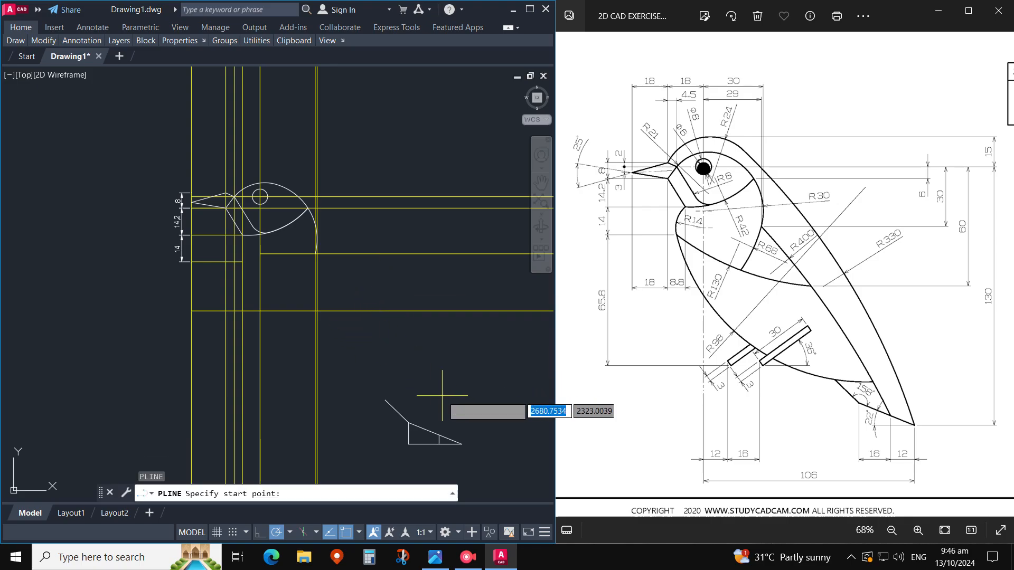
left_click(439, 435)
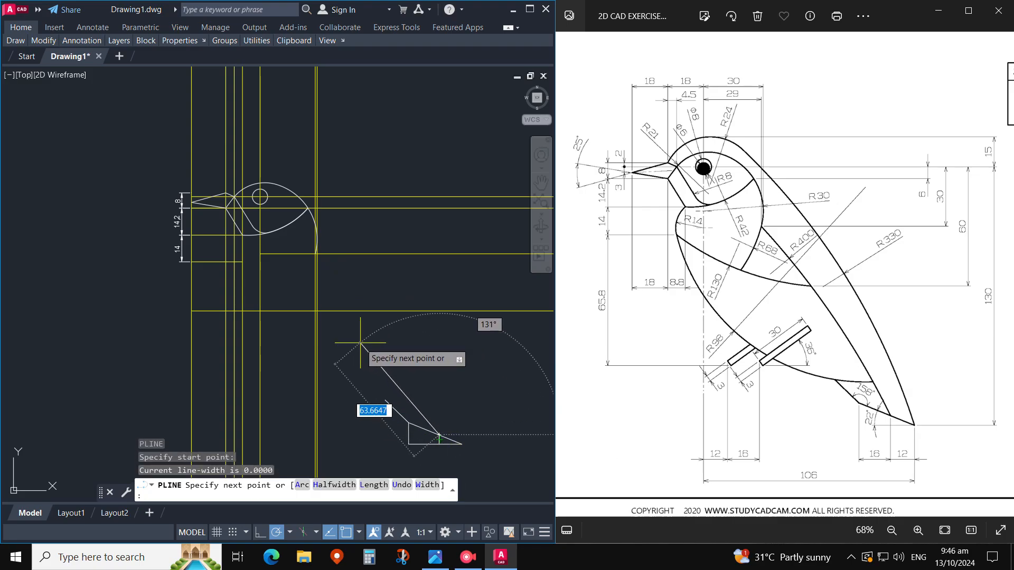
type("a")
key("Return")
key("Down")
key("Return")
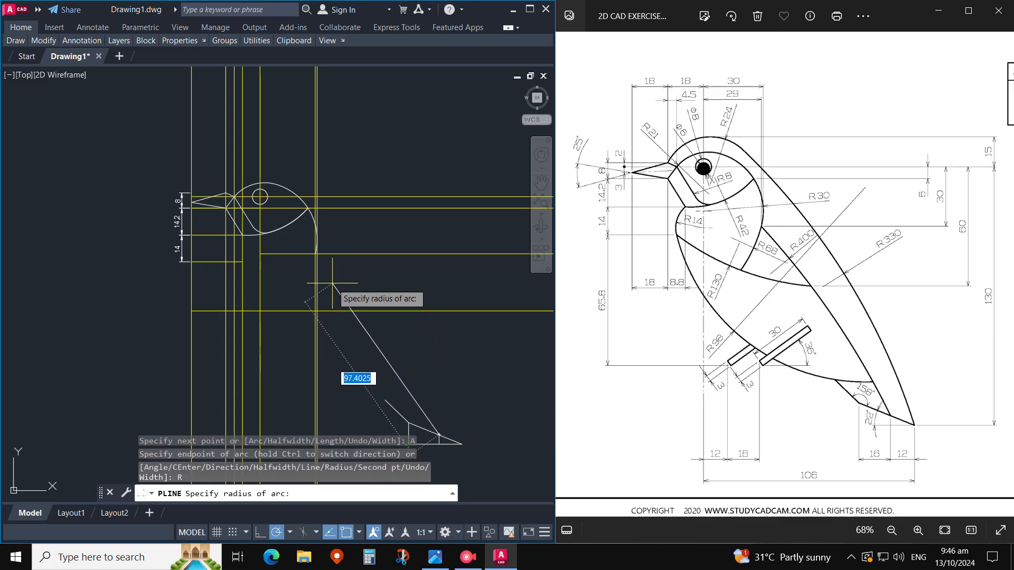
type("400")
key("Return")
scroll(312, 253, "up", 6)
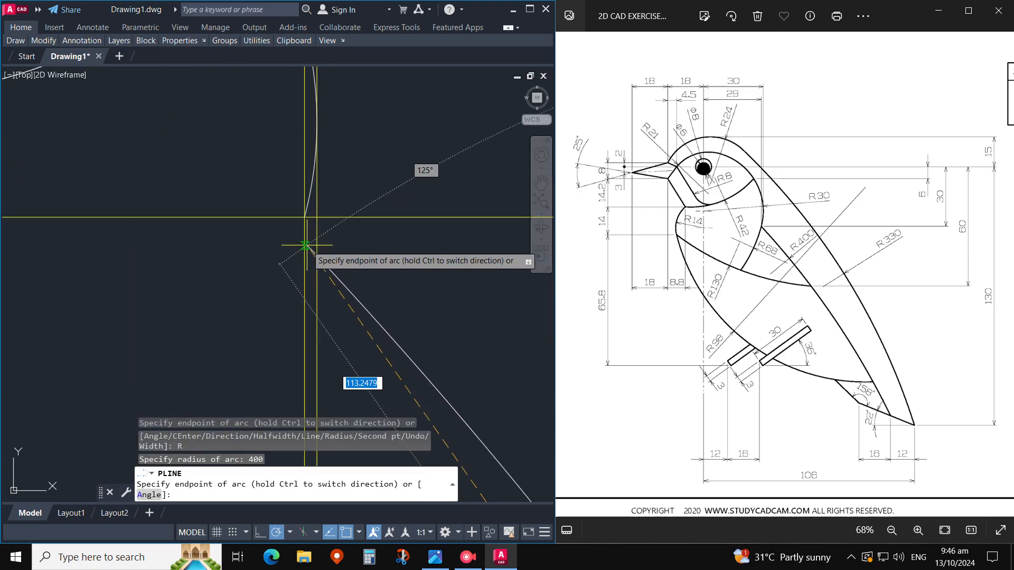
scroll(304, 218, "down", 4)
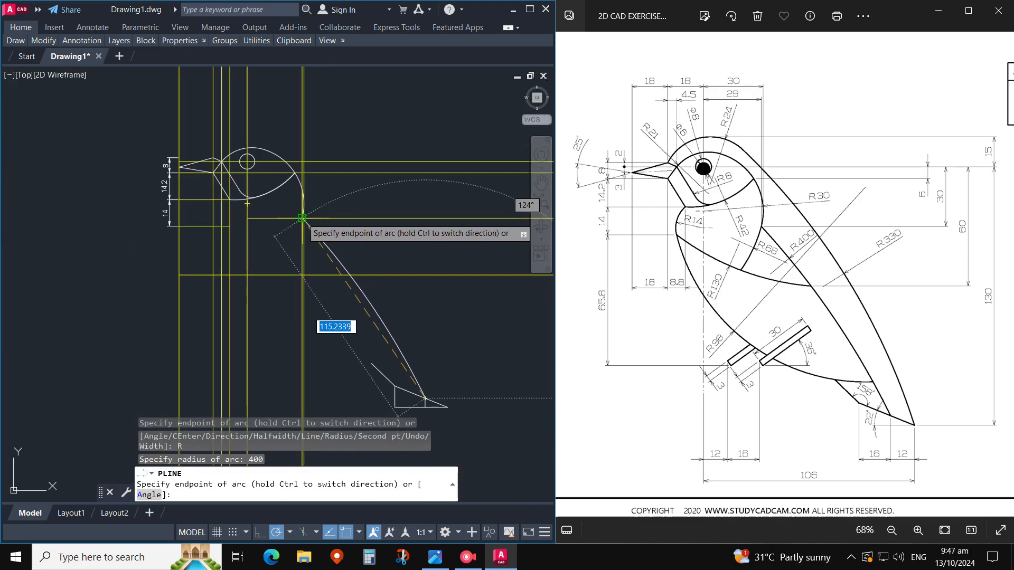
left_click(302, 218)
key("Escape")
Step: Add a radius dimension to the long wing arc, then erase that dimension
type("D")
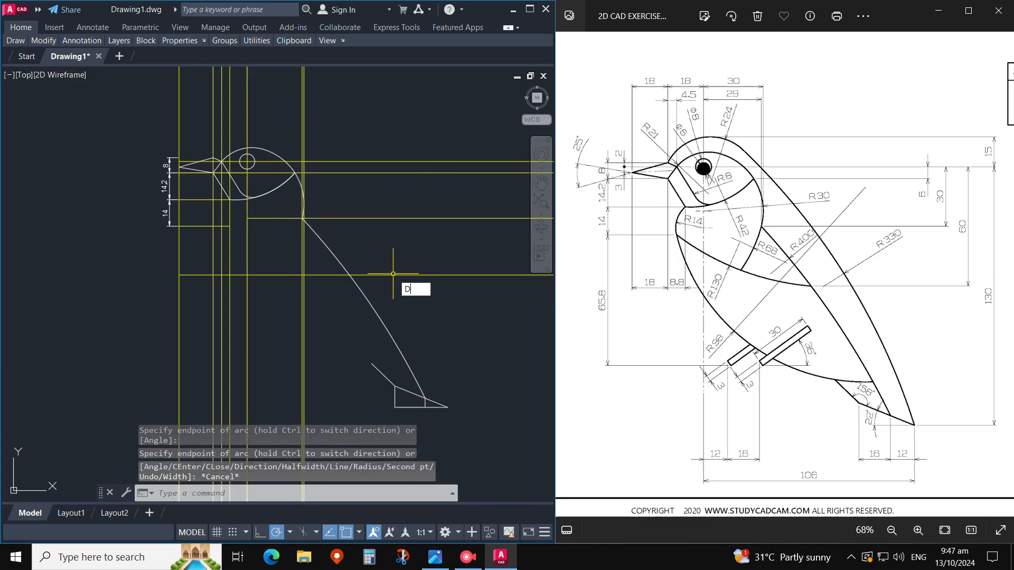
type("IMRA")
key("Return")
left_click(369, 297)
left_click(386, 295)
key("Escape")
type("E")
key("Return")
left_click(417, 301)
left_click(401, 294)
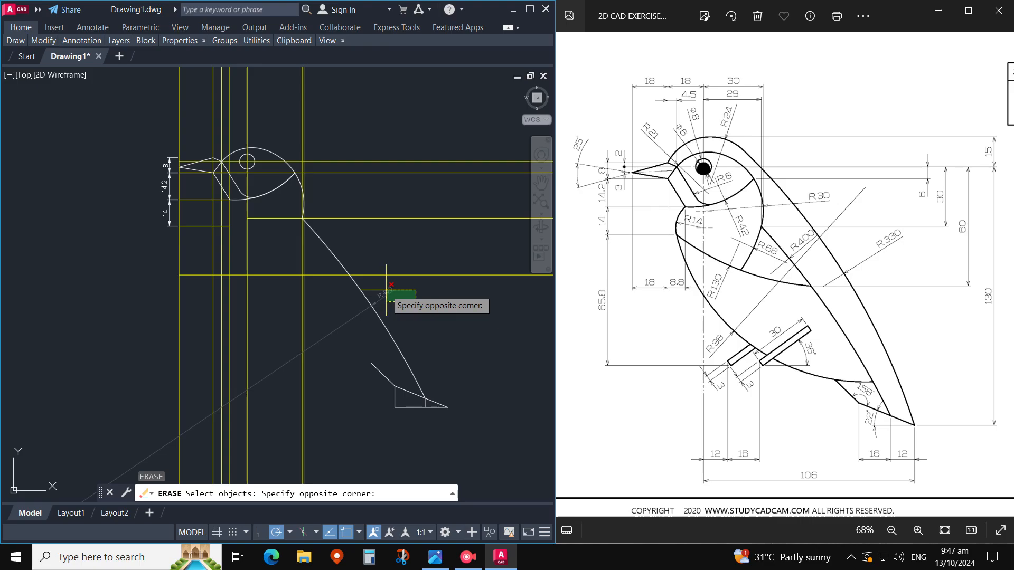
key("Return")
Step: Draw a polyline arc of radius 130 from the breast point on the 14-unit offset line to where the 60-unit offset line meets the wing arc
scroll(371, 284, "up", 2)
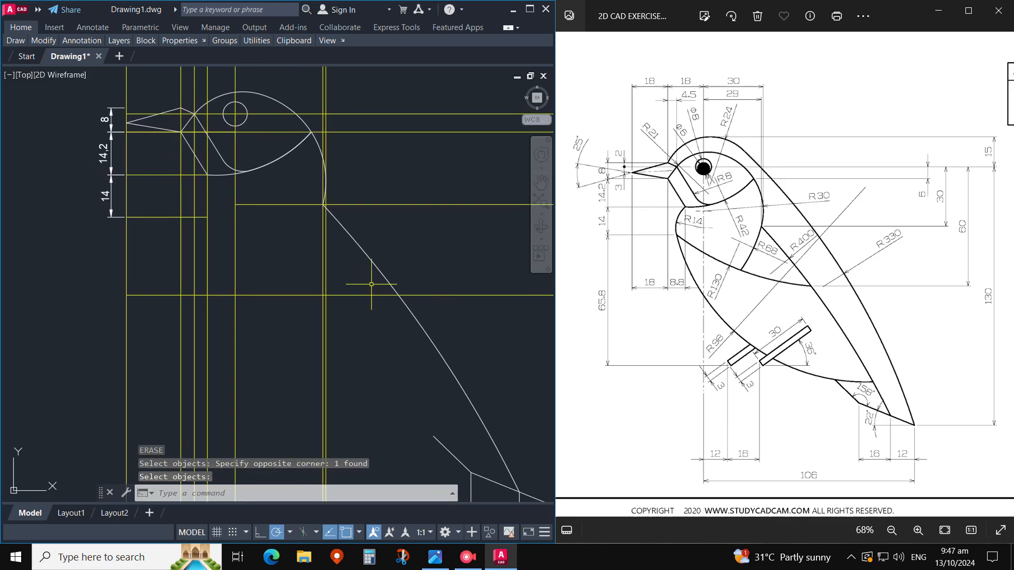
left_click(199, 207)
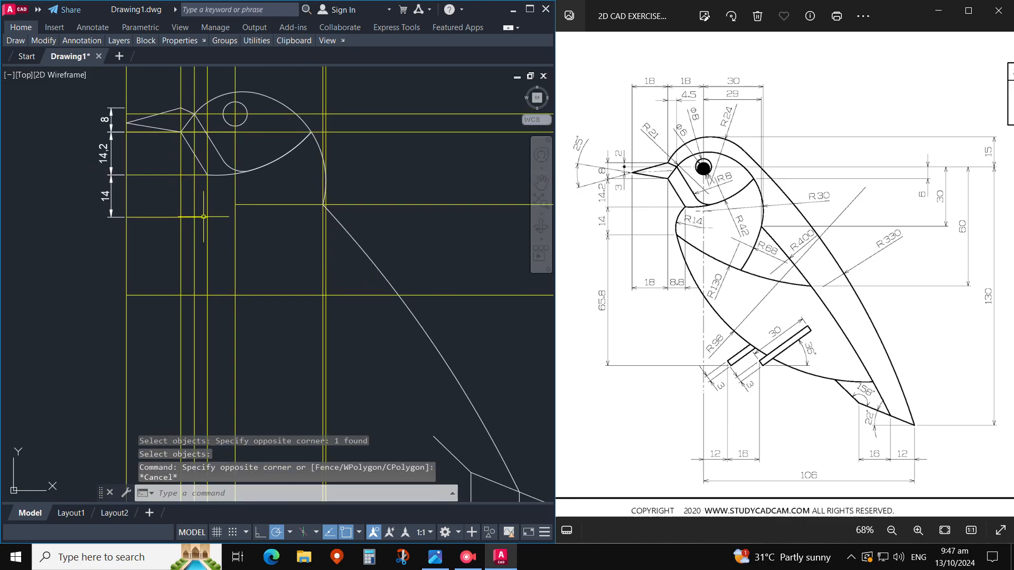
key("Escape")
left_click(203, 217)
key("Escape")
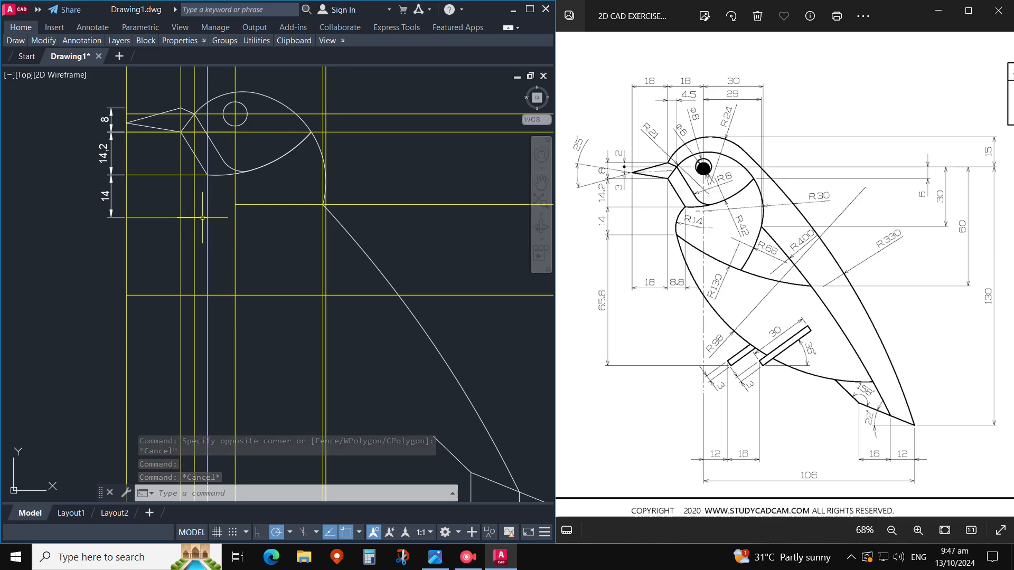
type("pl")
key("Return")
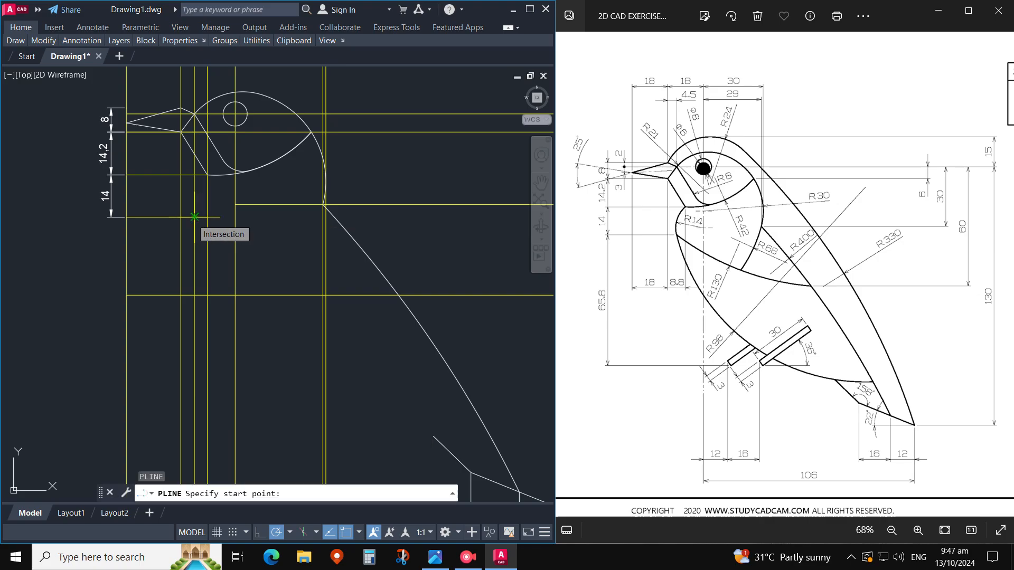
left_click(195, 217)
type("a")
key("Return")
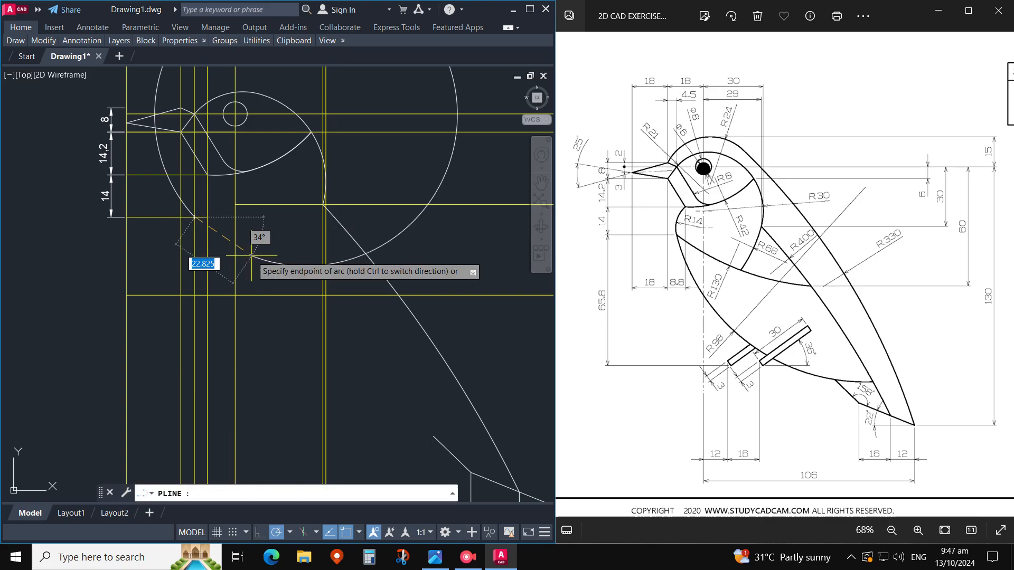
key("Return")
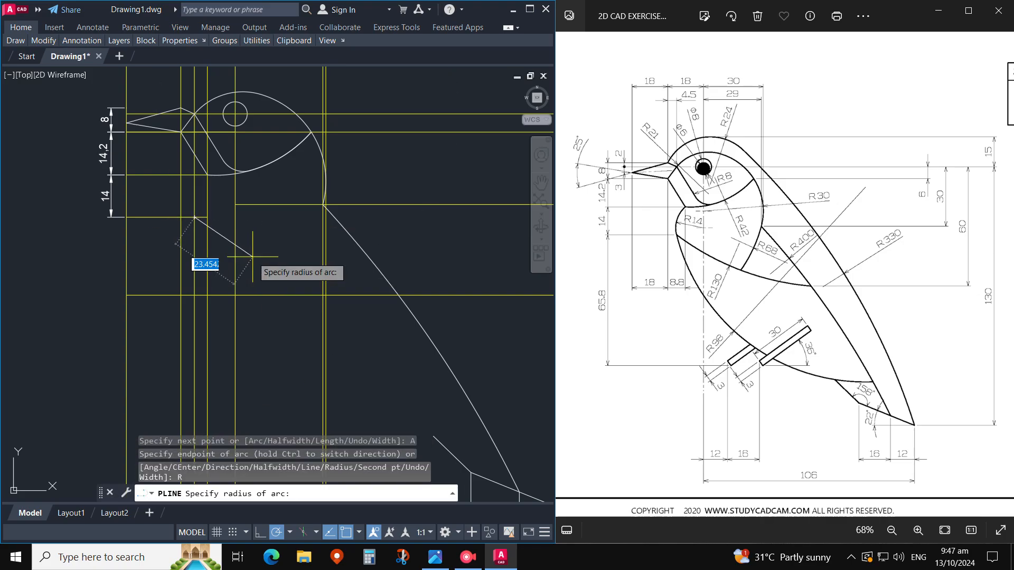
type("130")
key("Return")
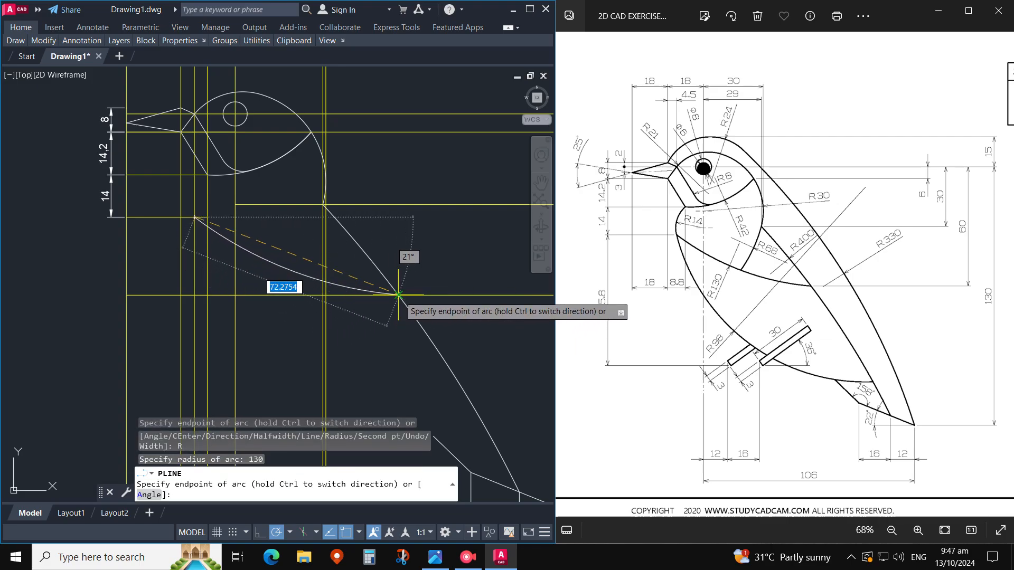
left_click(398, 294)
key("Return")
Step: Draw a polyline arc of radius 14 from the outer throat line's lower end to the start of the 130-radius breast arc
key("Return")
left_click(207, 175)
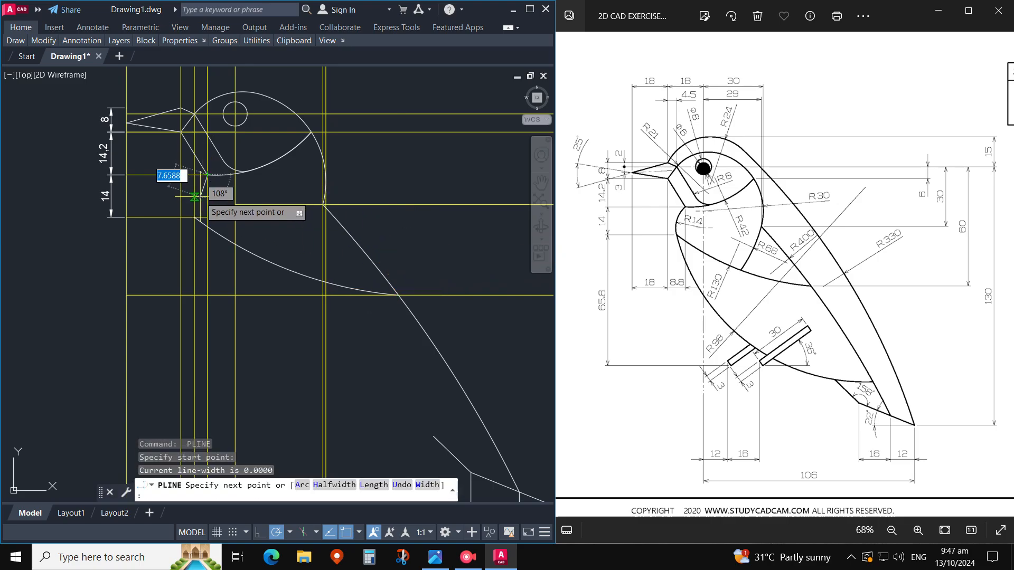
key("Down")
key("Return")
key("Return")
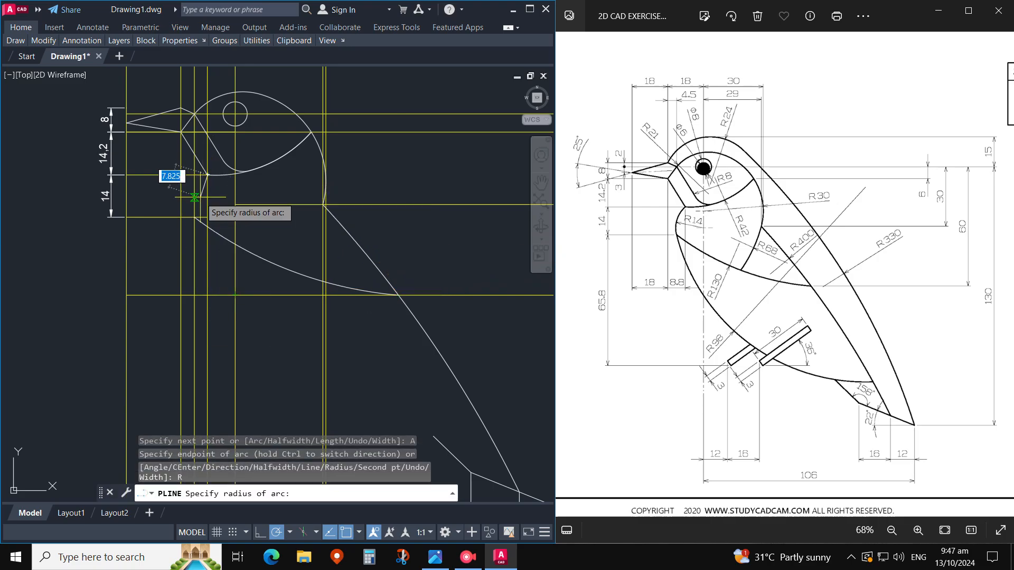
key("Return")
scroll(198, 208, "up", 2)
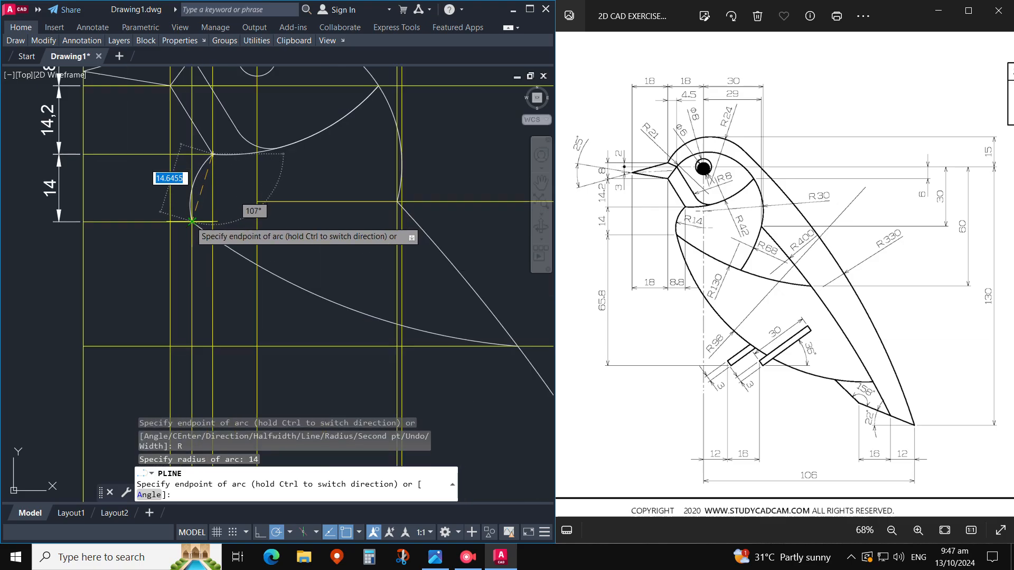
key("Escape")
Step: Erase the 30-unit horizontal construction line and the two vertical construction lines at the back of the head
scroll(265, 209, "down", 2)
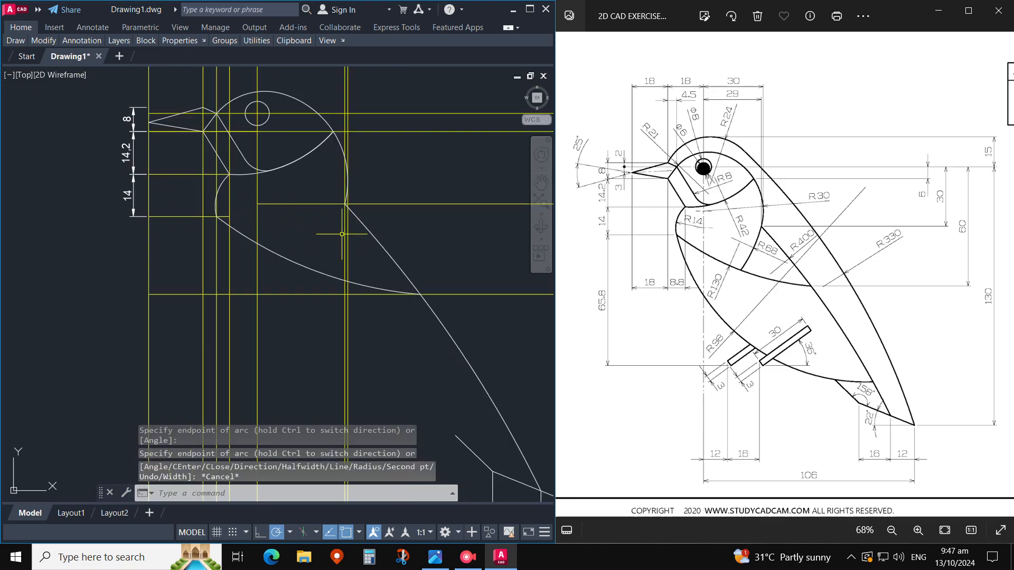
left_click(420, 233)
type("e")
key("Return")
left_click(417, 213)
left_click(403, 185)
key("Return")
key("Escape")
type("e")
key("Return")
left_click(361, 240)
left_click(333, 236)
key("Return")
key("Escape")
Step: Draw a polyline arc of radius 68 from the midpoint of the 130-radius breast arc to the upper end of the wing arc
type("pl")
key("Return")
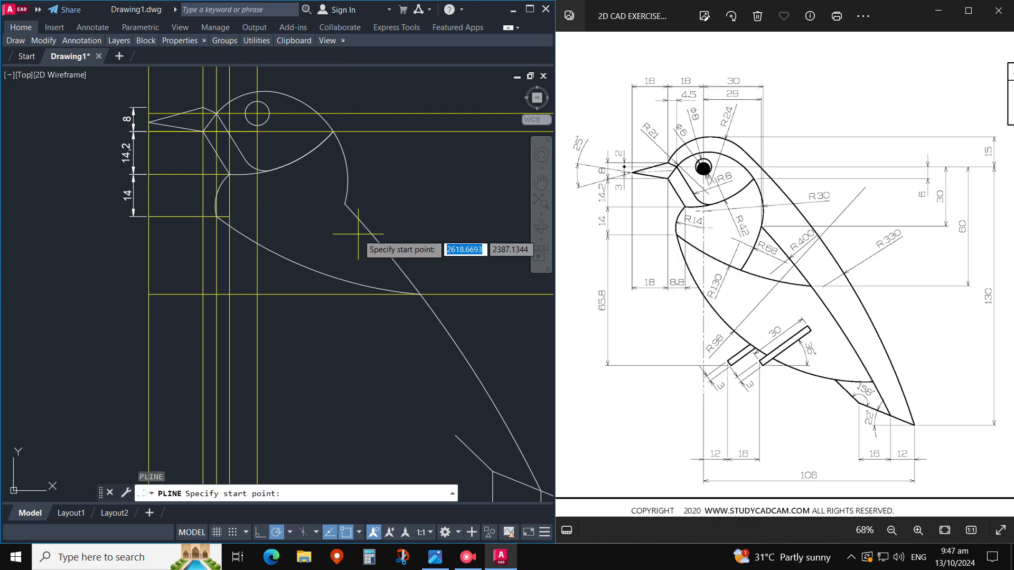
left_click(314, 269)
key("Down")
key("Down")
key("Return")
key("Down")
key("Return")
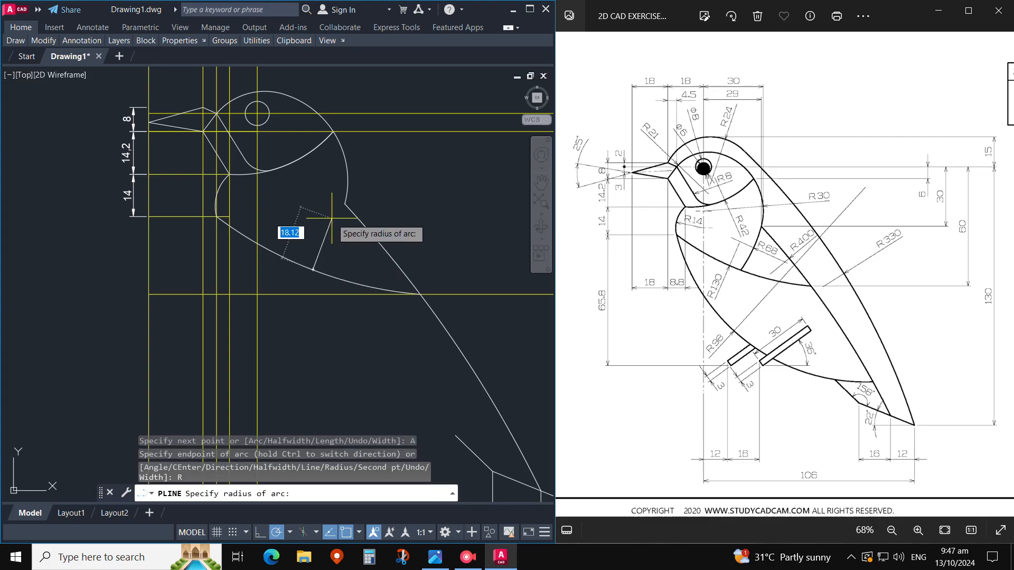
type("68")
key("Return")
left_click(345, 204)
key("Escape")
left_click(420, 189)
mouse_move(373, 212)
middle_mouse_down()
mouse_move(349, 227)
mouse_move(333, 207)
mouse_move(371, 198)
middle_mouse_up()
left_click(356, 182)
left_click(328, 177)
left_click(396, 208)
left_click(383, 191)
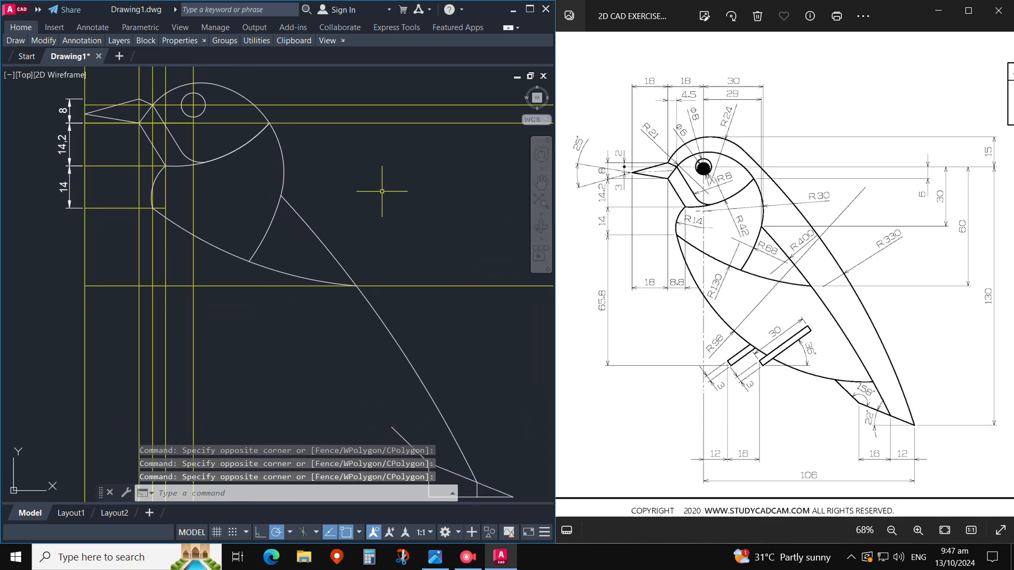
middle_click_drag(289, 218, 291, 208)
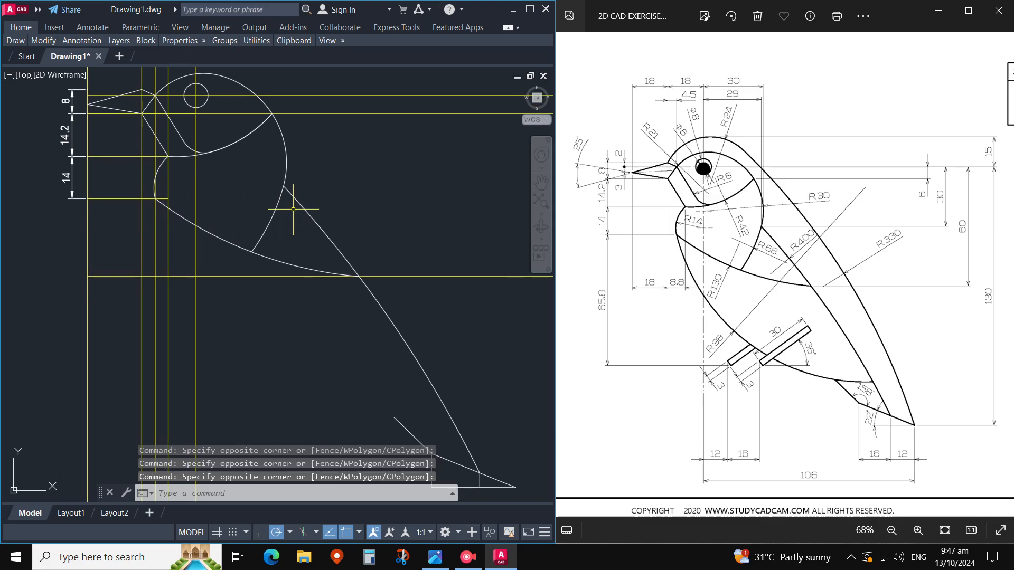
Step: Draw a polyline arc of radius 98 from the breast point to the upper end of the slanted tail line, forming the belly
type("pl")
key("space")
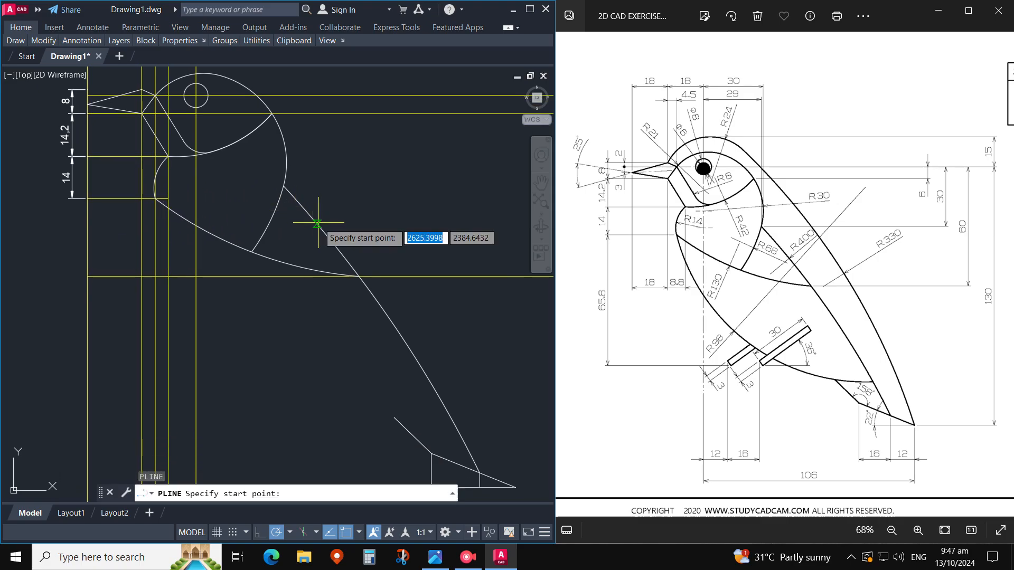
left_click(153, 199)
middle_click_drag(153, 199, 150, 187)
key("Down")
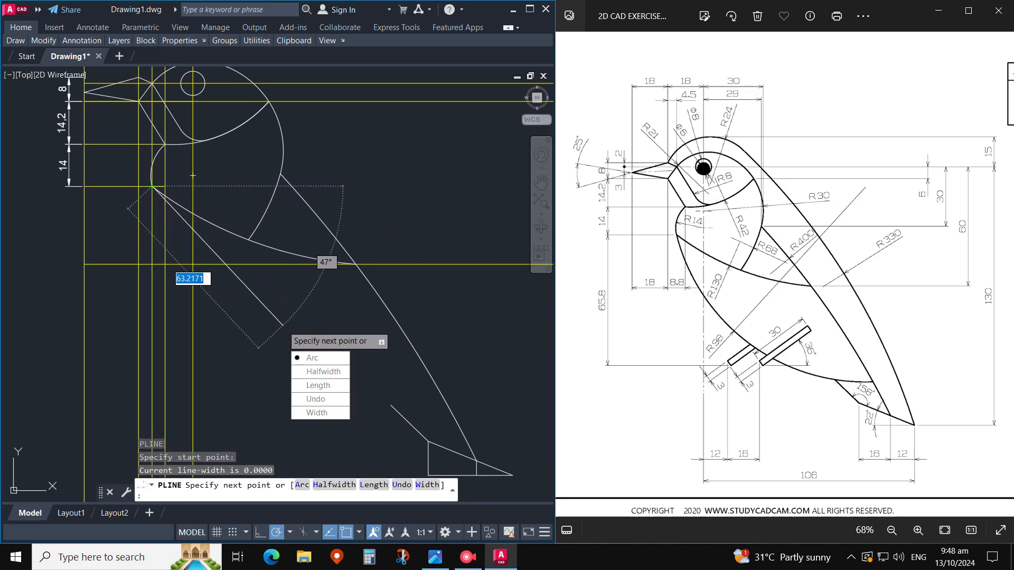
key("Return")
key("Down")
key("Up")
key("Return")
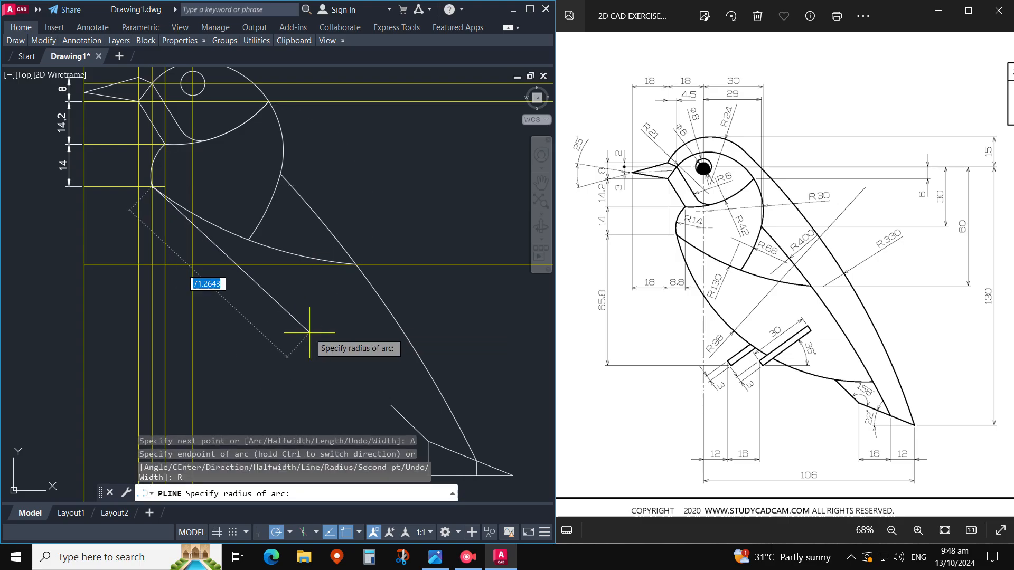
middle_click_drag(325, 335, 324, 321)
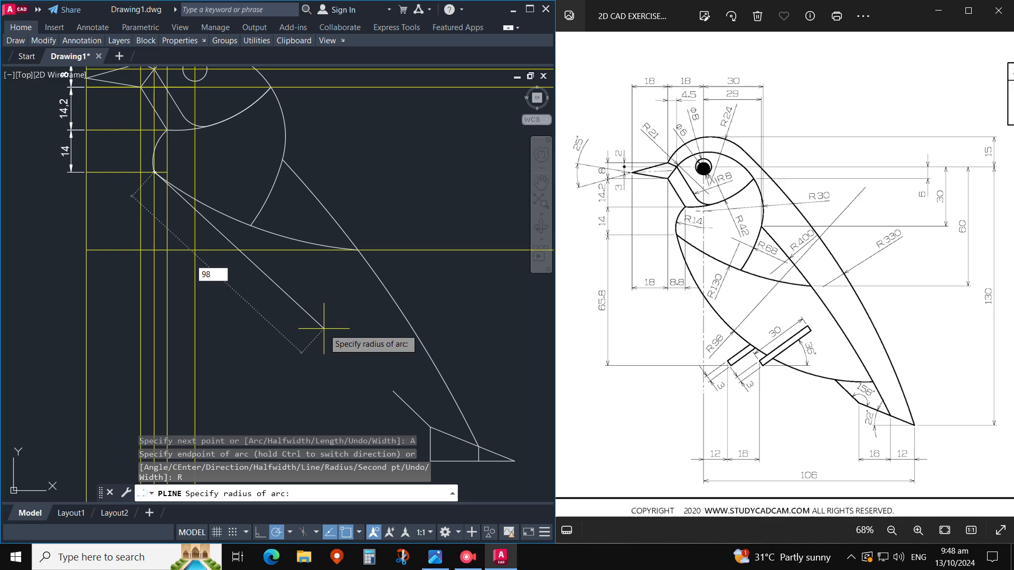
type("98")
key("Return")
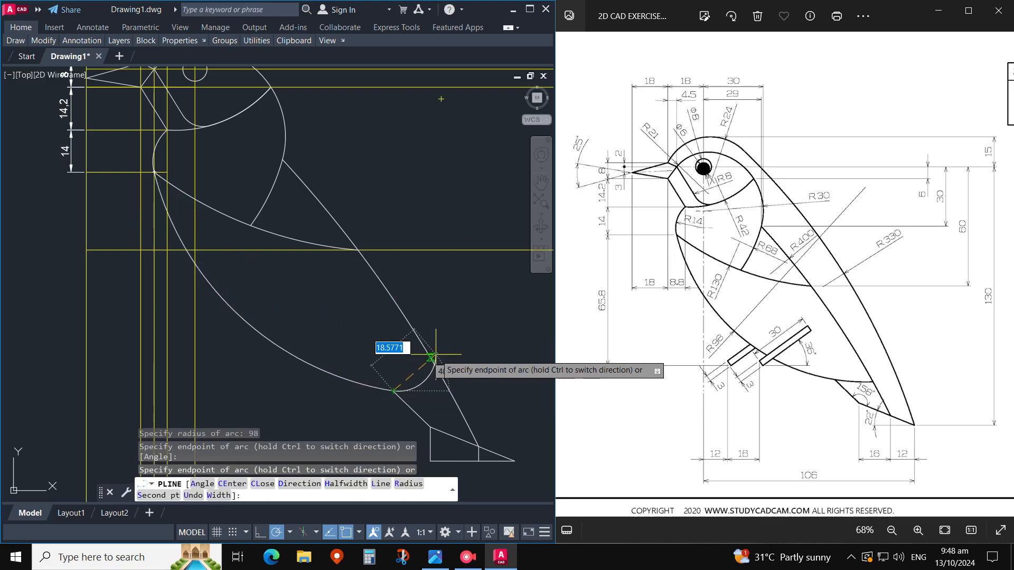
scroll(411, 333, "down", 2)
key("Escape")
Step: Stretch the belly arc's tail end along its own curve past the wing arc and trim the overhang at the wing arc
left_click(384, 364)
key("Escape")
left_click(385, 362)
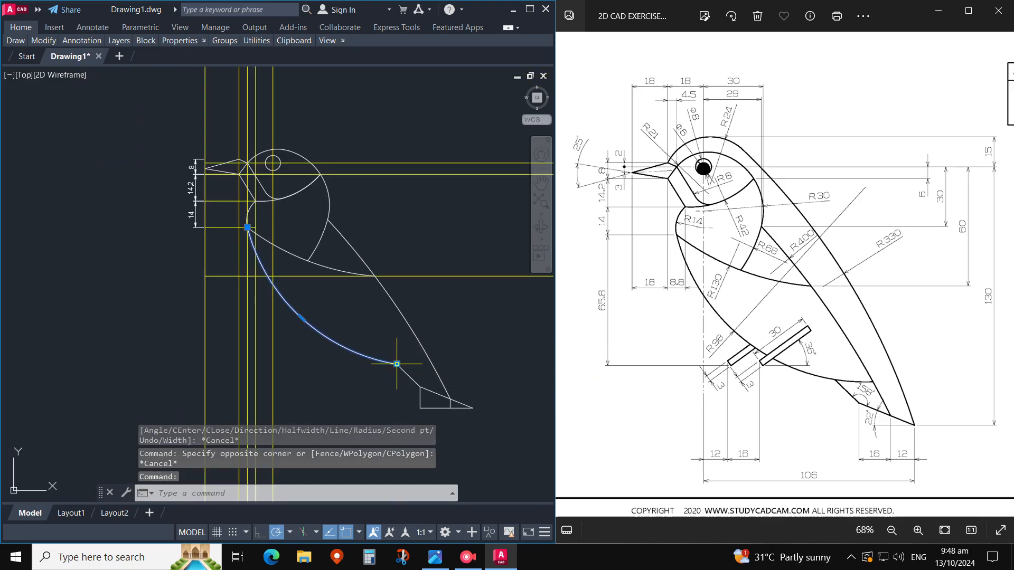
left_click(396, 364)
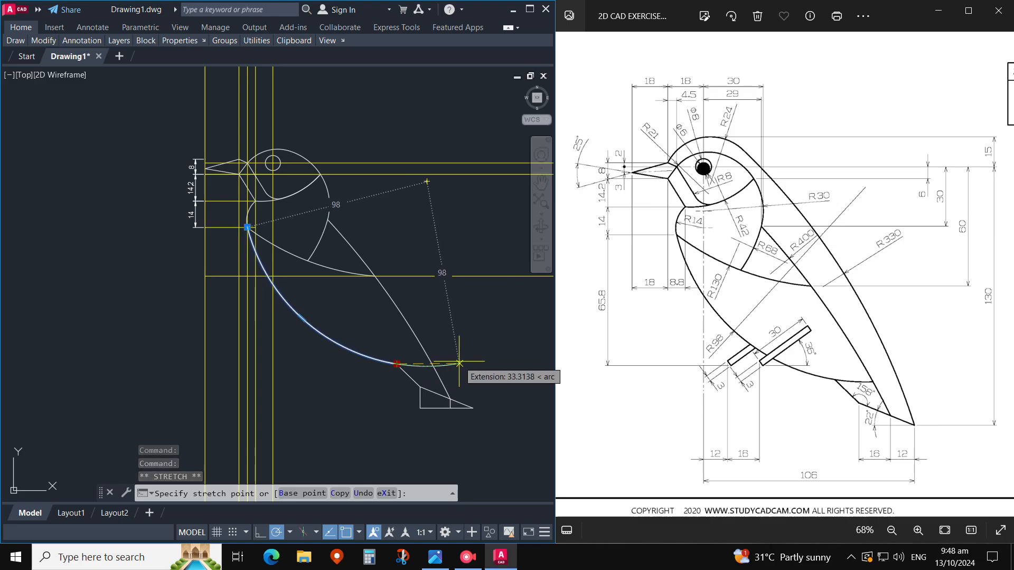
left_click(460, 363)
key("Escape")
key("Escape")
type("TR")
key("Escape")
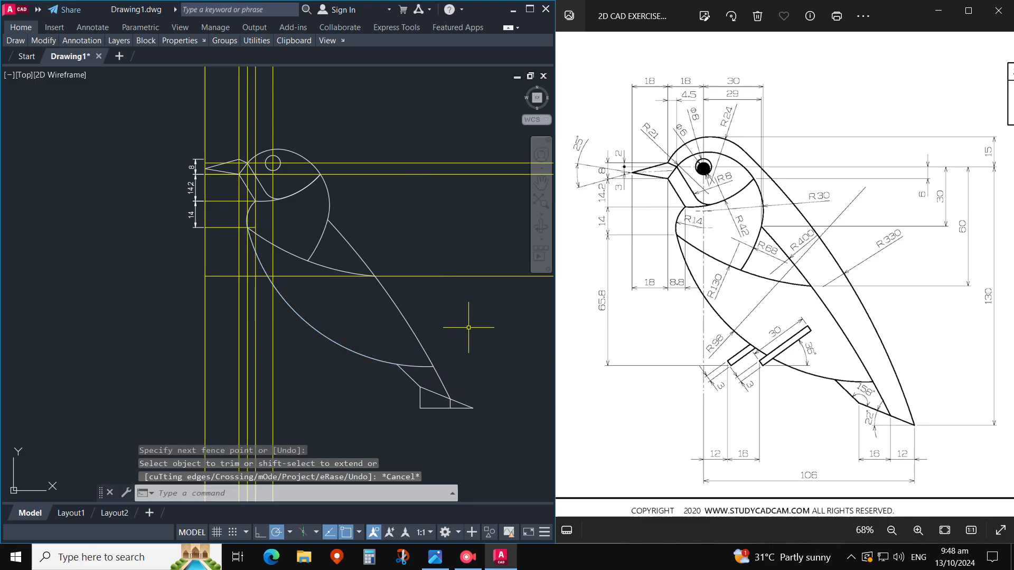
left_click(462, 323)
mouse_move(396, 320)
middle_mouse_down()
mouse_move(399, 272)
mouse_move(396, 329)
middle_mouse_up()
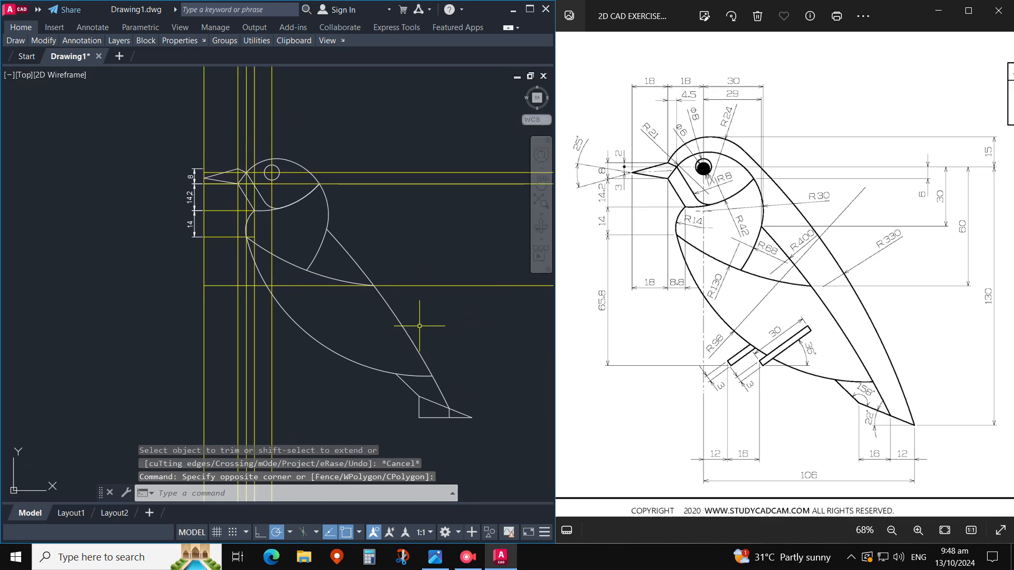
left_click(289, 176)
left_click(346, 141)
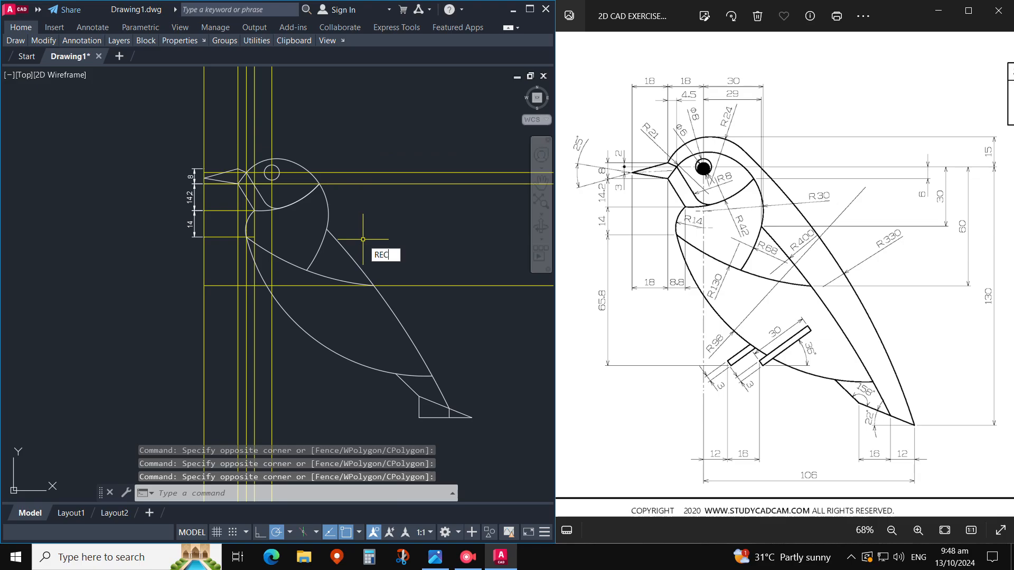
type("C")
key("Return")
key("Escape")
type("C")
key("Return")
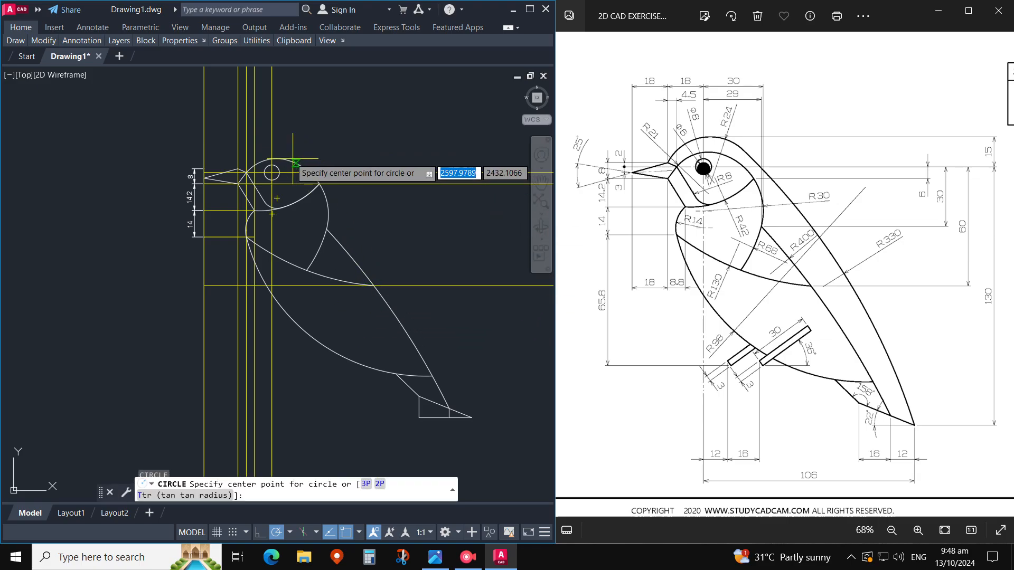
key("Escape")
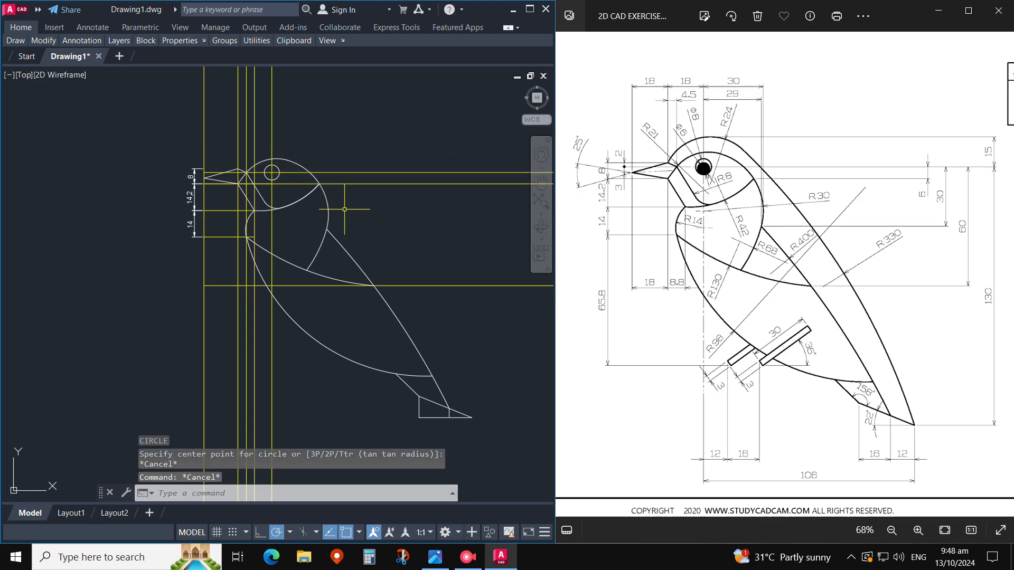
key("Return")
middle_click_drag(299, 161, 307, 177)
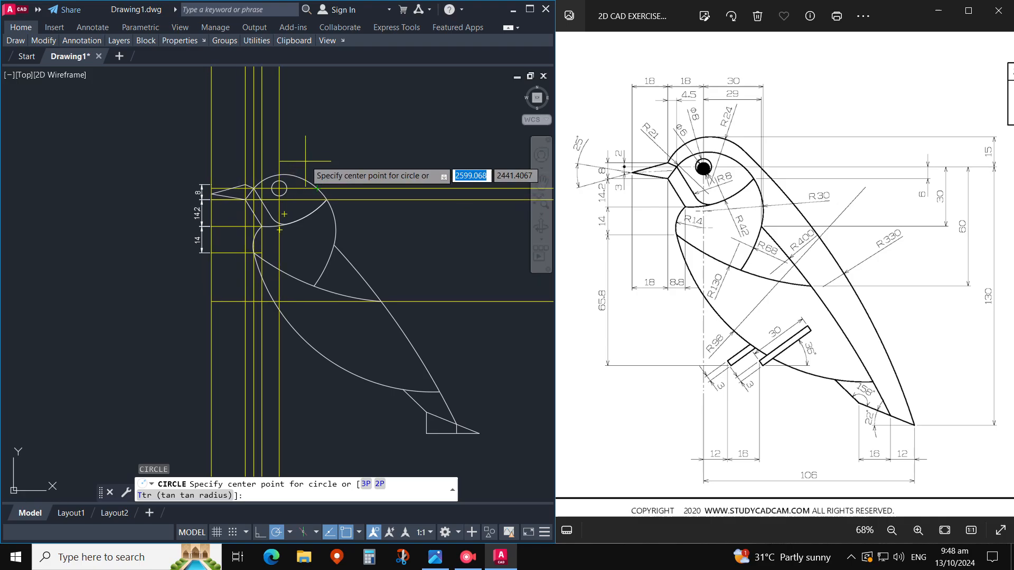
key("Escape")
Step: Offset the eye's horizontal centre line 15 units upward
type("o")
key("Return")
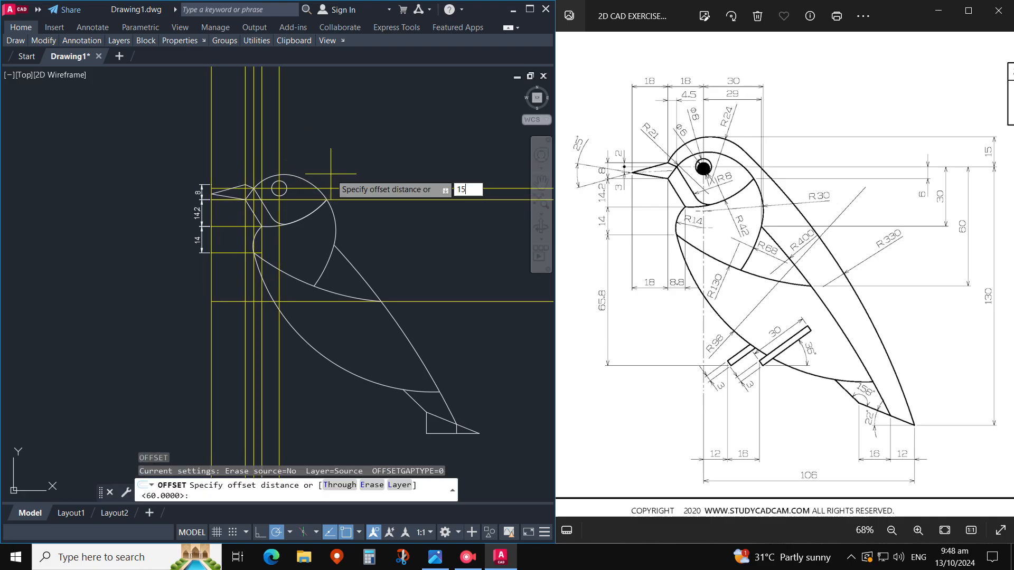
type("15")
key("Return")
left_click(331, 188)
left_click(303, 162)
key("Escape")
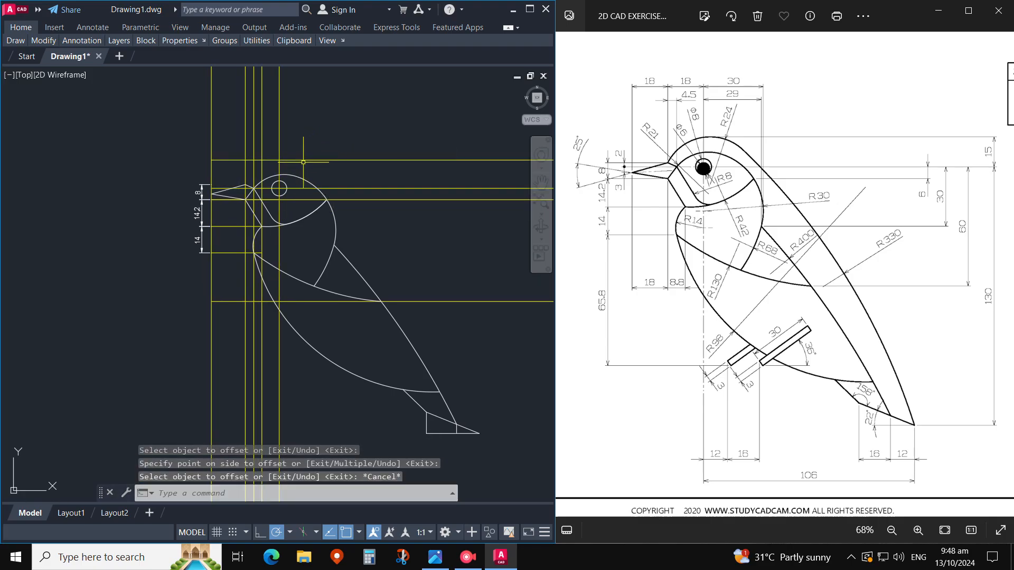
scroll(298, 165, "up", 2)
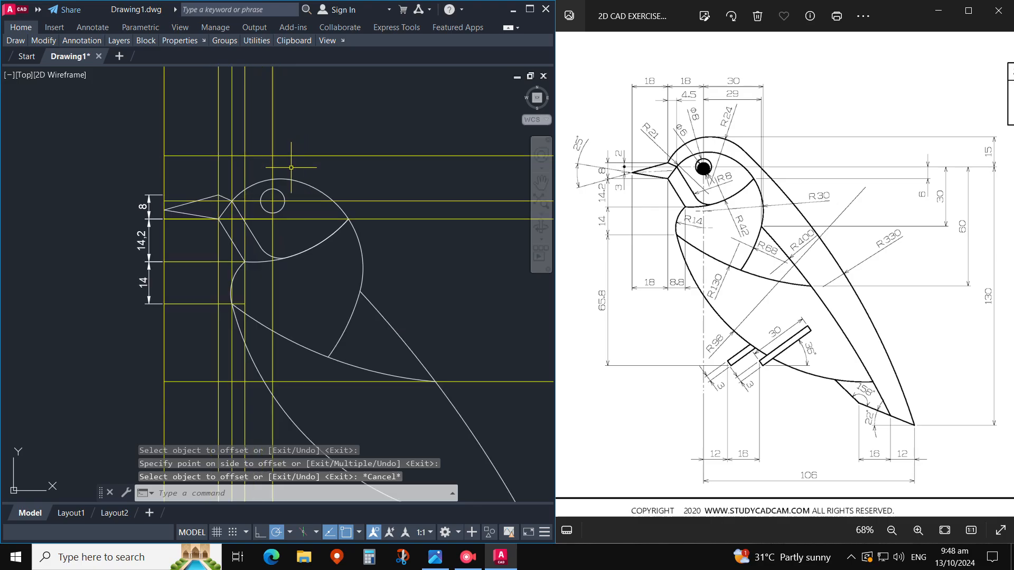
type("pl")
key("Return")
left_click(218, 195)
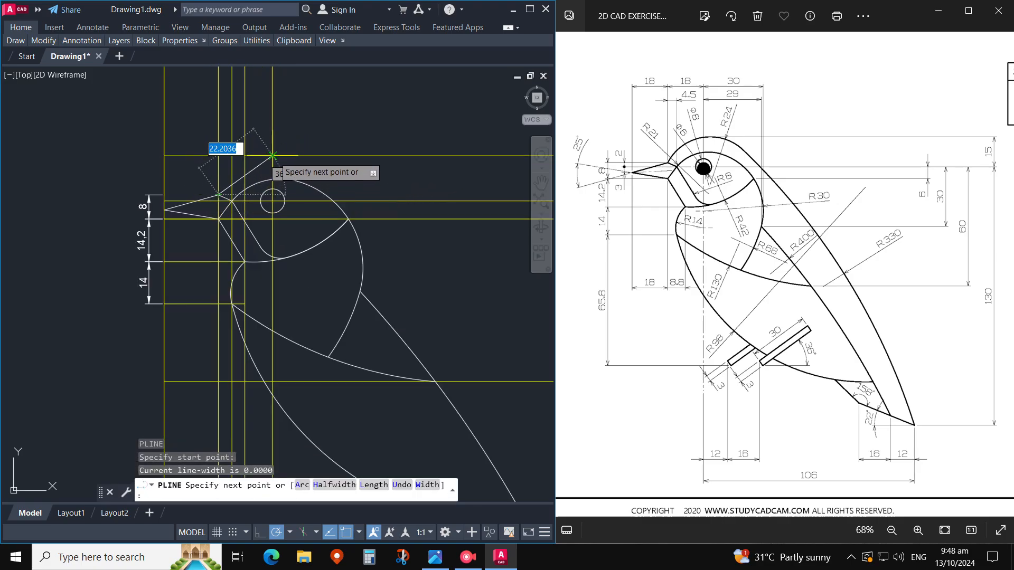
key("Down")
key("Down")
key("Return")
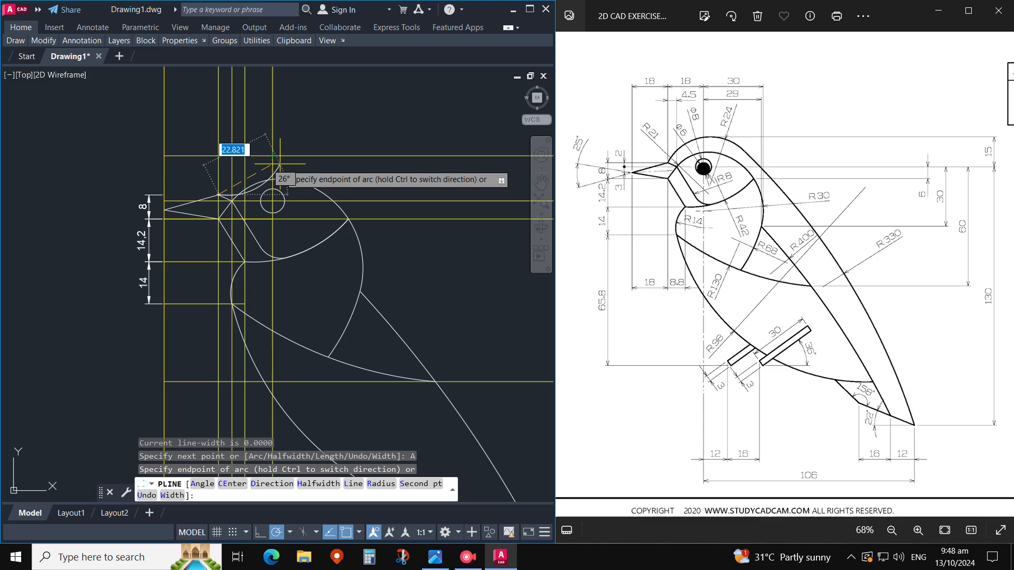
key("Down")
key("Return")
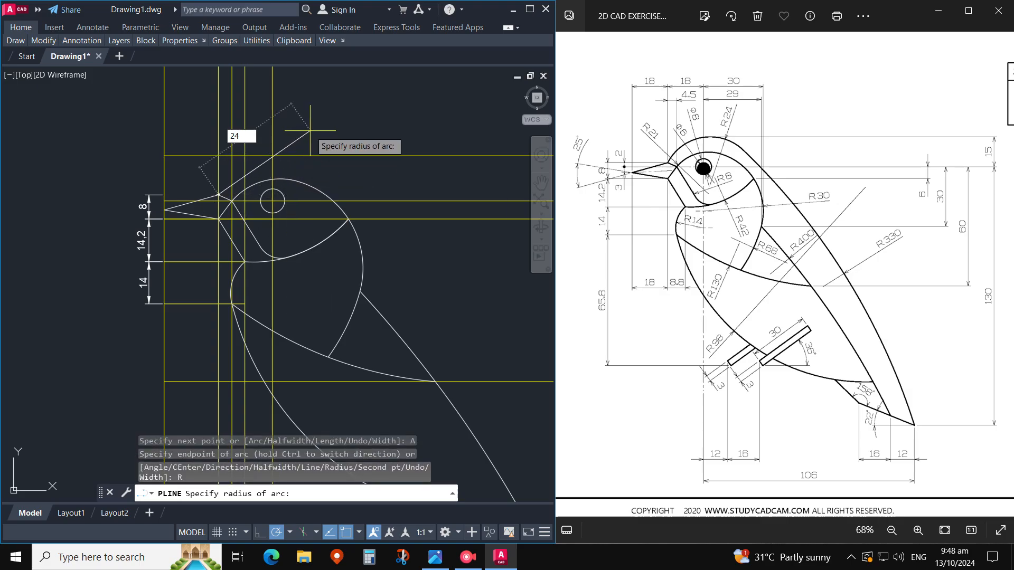
key("Return")
key("Escape")
Step: Draw a polyline arc of radius 24 from where the eye's vertical centre line meets the 15-unit offset line to the beak's upper corner
key("Return")
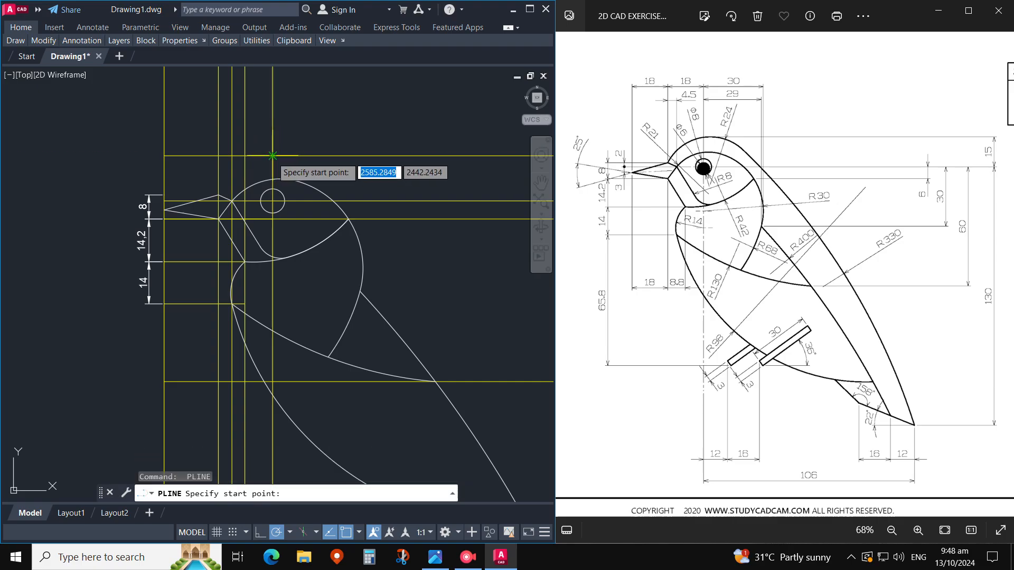
left_click(272, 156)
key("Down")
key("Return")
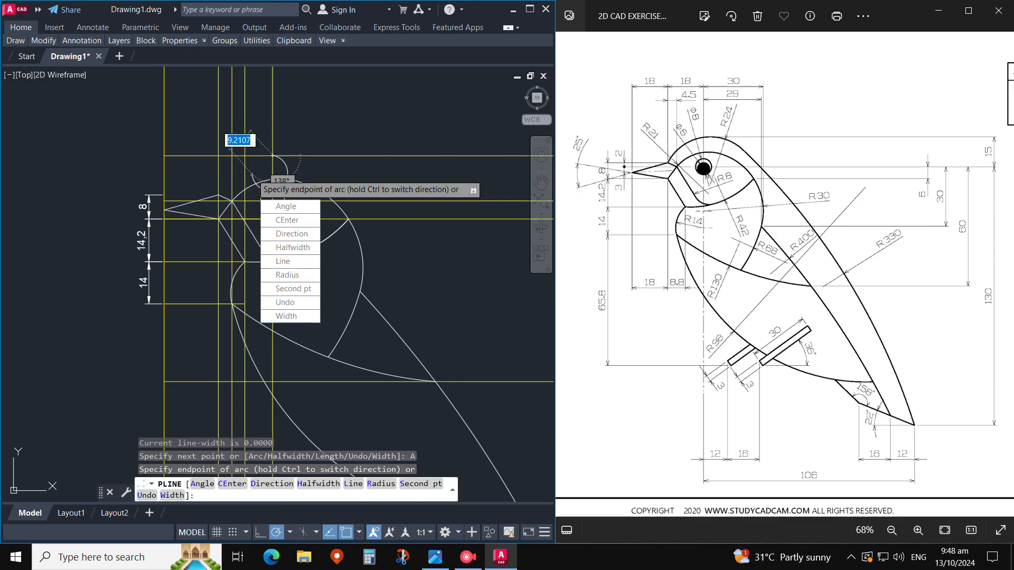
key("Down")
key("Return")
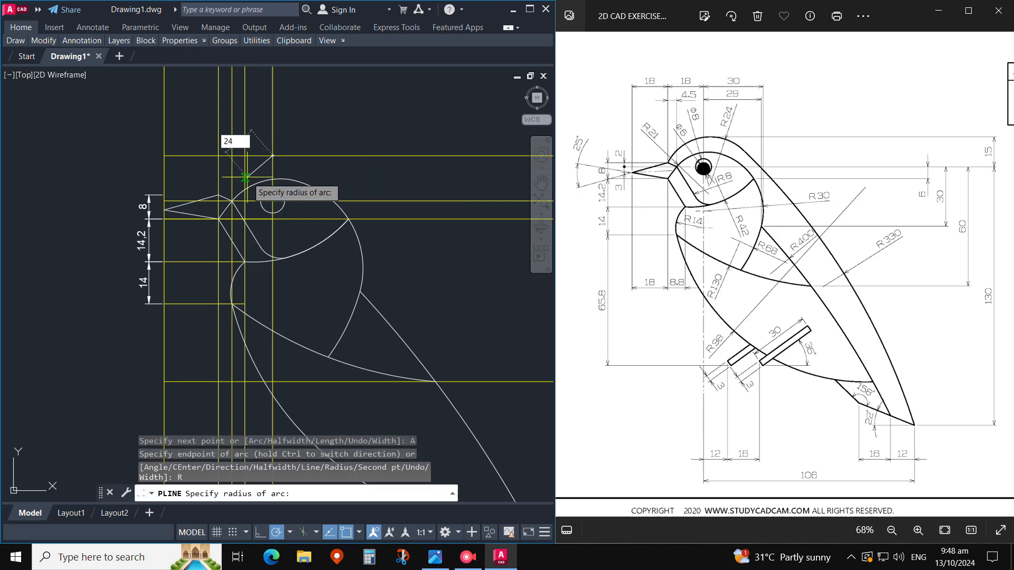
type("24")
key("Return")
scroll(281, 149, "down", 2)
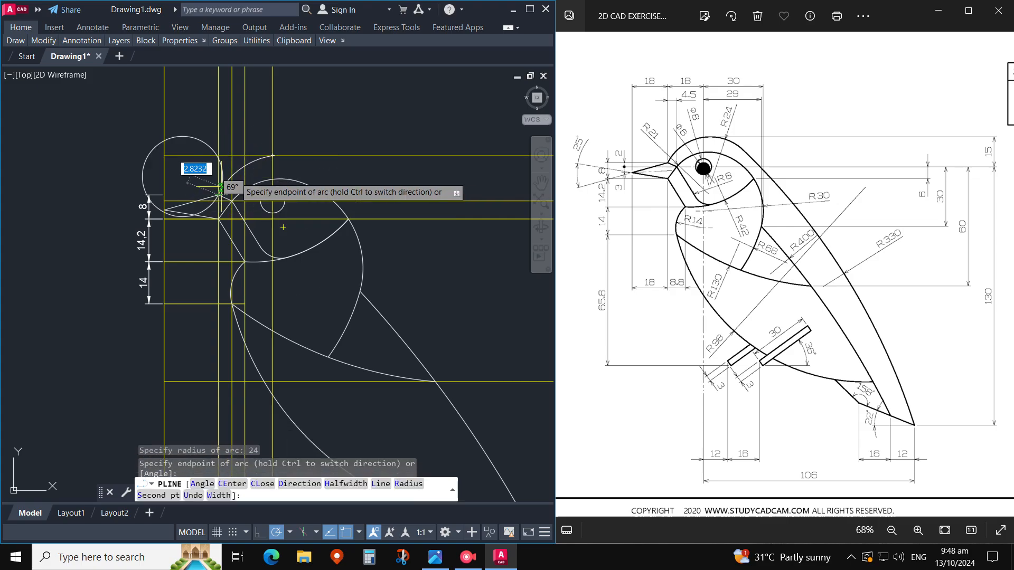
key("Escape")
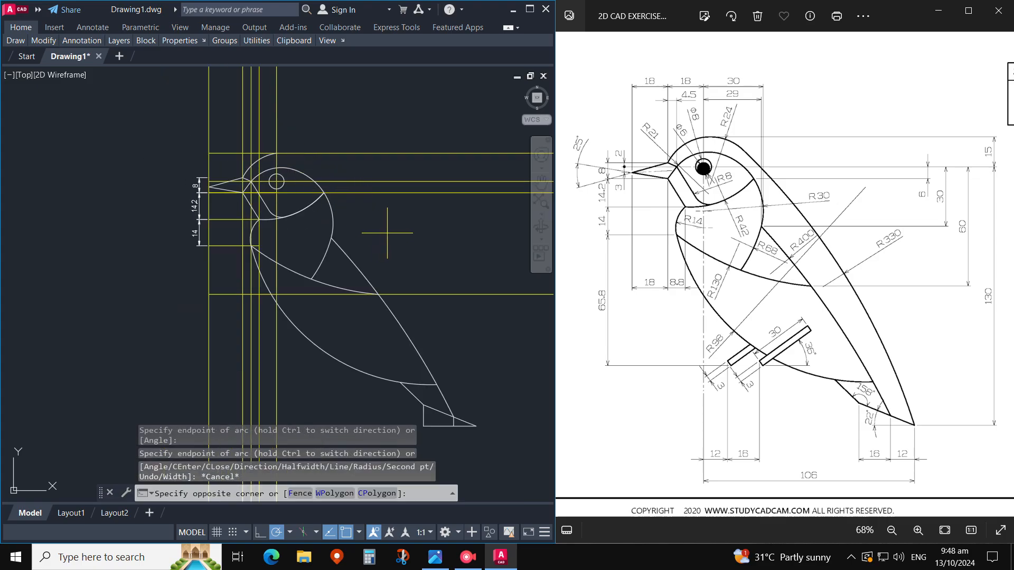
left_click(384, 227)
middle_click_drag(403, 240, 394, 227)
Step: Draw a polyline arc of radius 330 from the tail tip up to a point above the back of the head
type("pl")
key("Return")
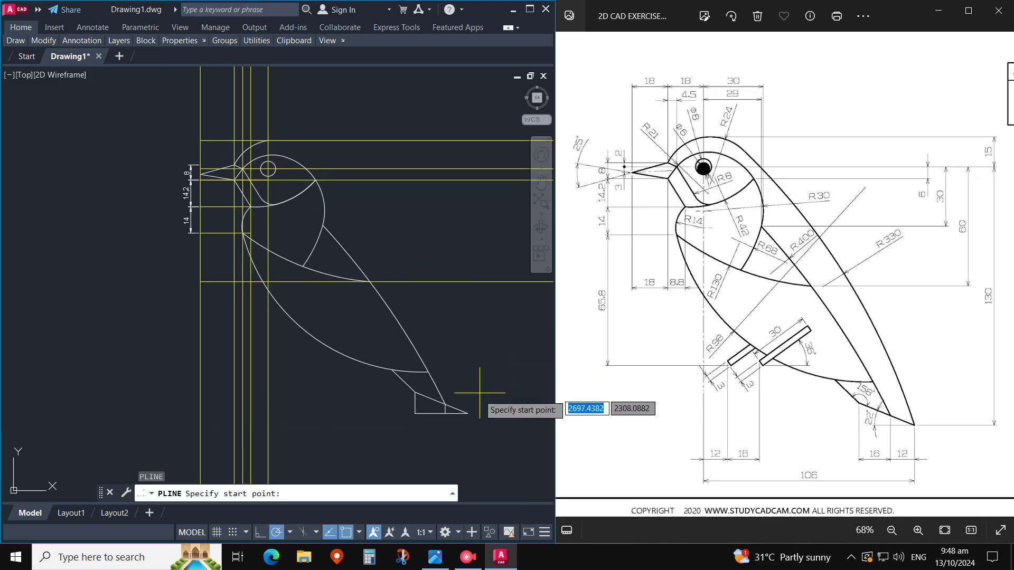
left_click(468, 414)
key("Down")
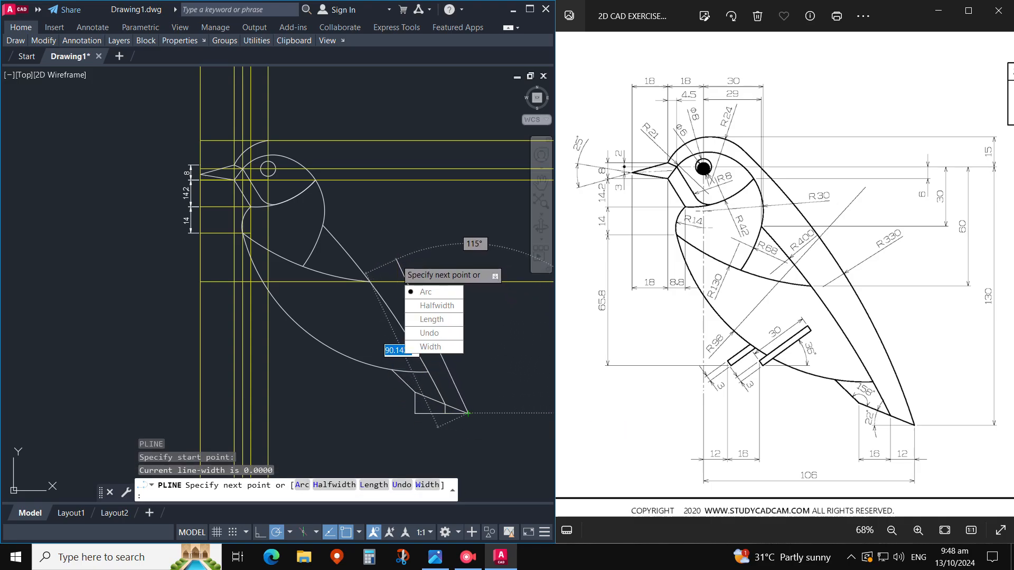
key("Return")
key("Down")
key("Down")
key("Down")
key("Down")
key("Return")
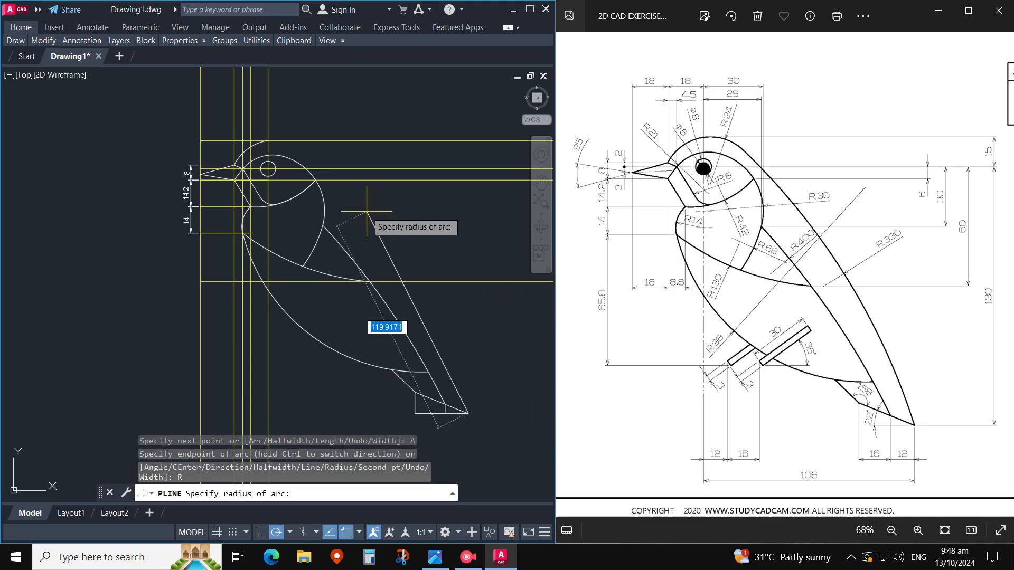
key("Return")
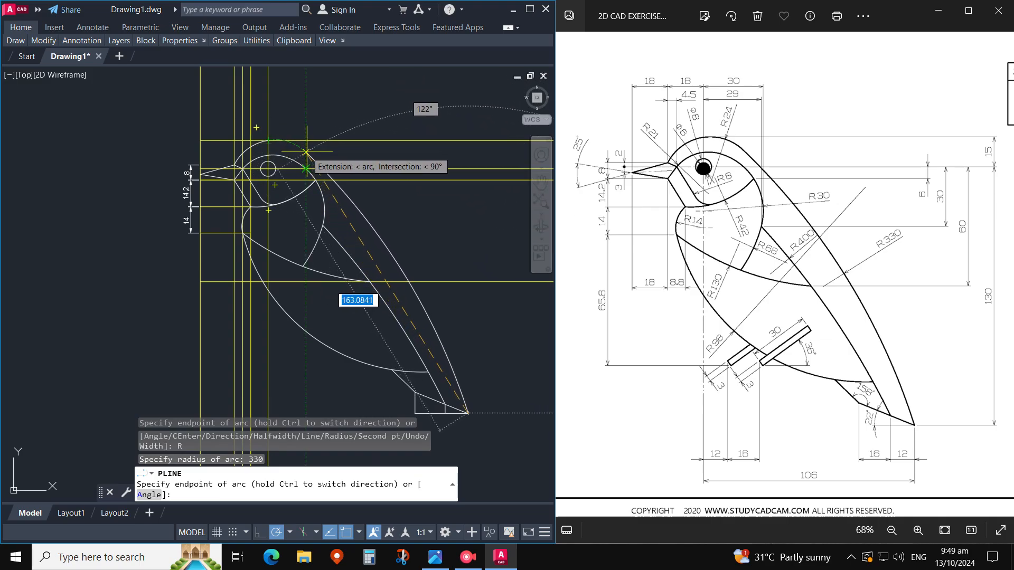
left_click(305, 146)
key("Return")
Step: Erase the 15-unit horizontal offset line above the head
left_click(401, 149)
left_click(372, 122)
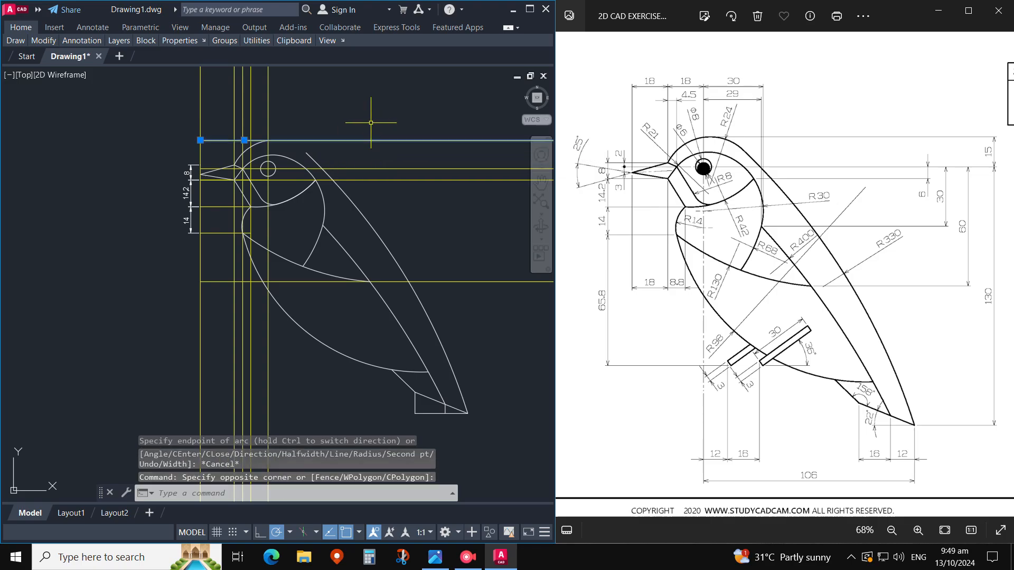
type("e")
key("Return")
Step: Join the 330-radius back arc to the 24-radius head arc with a fillet of radius 0
type("f")
key("Return")
type("r")
key("Return")
type("0")
key("Return")
left_click(308, 155)
left_click(263, 142)
key("Escape")
double_click(406, 147)
Step: Draw a 30 by 3 horizontal rectangle below the belly for the leg
middle_click_drag(440, 254, 410, 245)
middle_click_drag(322, 290, 371, 285)
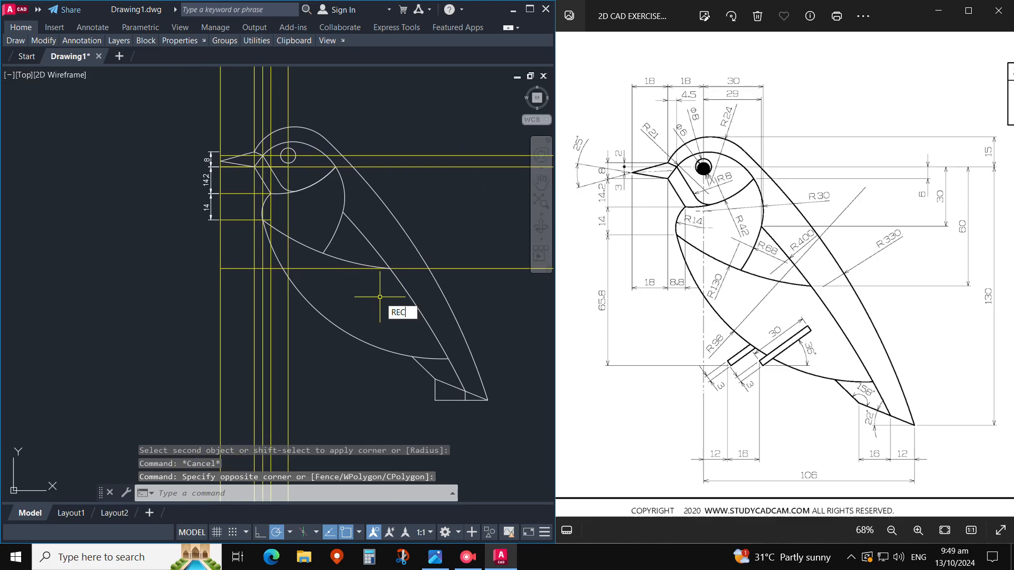
key("Return")
left_click(361, 361)
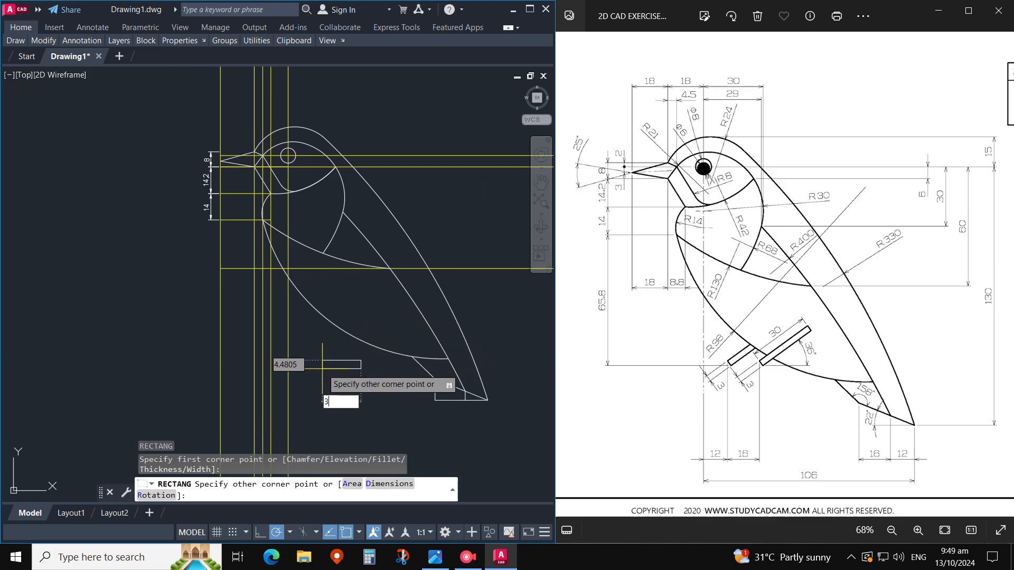
key("Tab")
type("3")
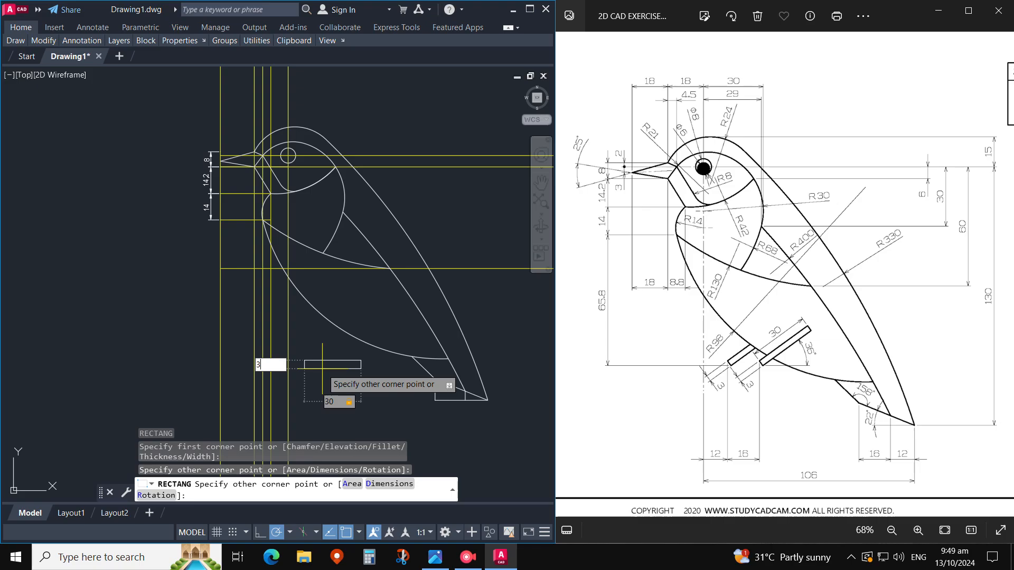
key("Return")
Step: Rotate the 30 by 3 leg rectangle by 36 degrees about a point just below it
type("R")
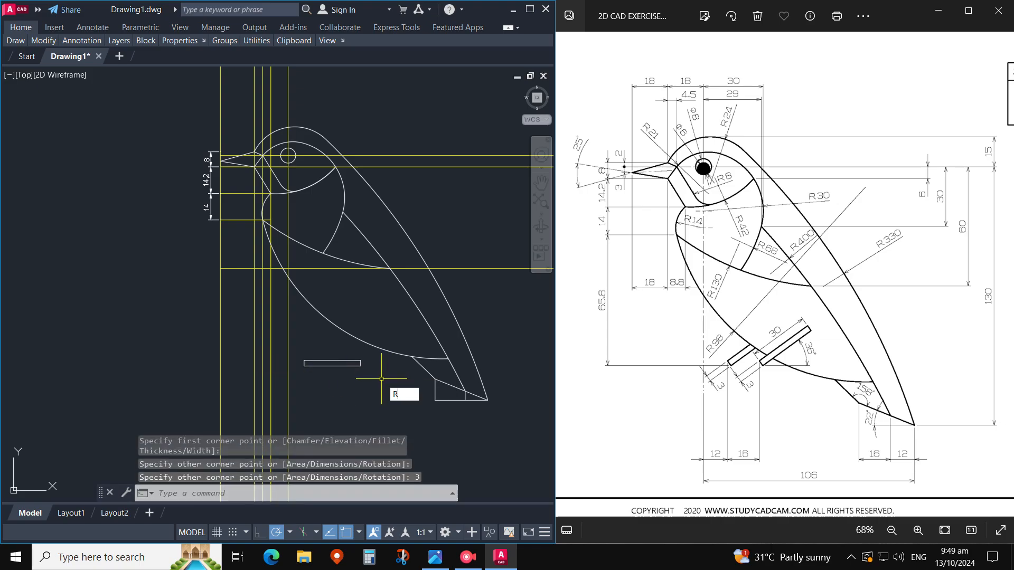
type("O")
key("Return")
left_click(380, 379)
left_click(339, 355)
key("Return")
left_click(333, 387)
type("3")
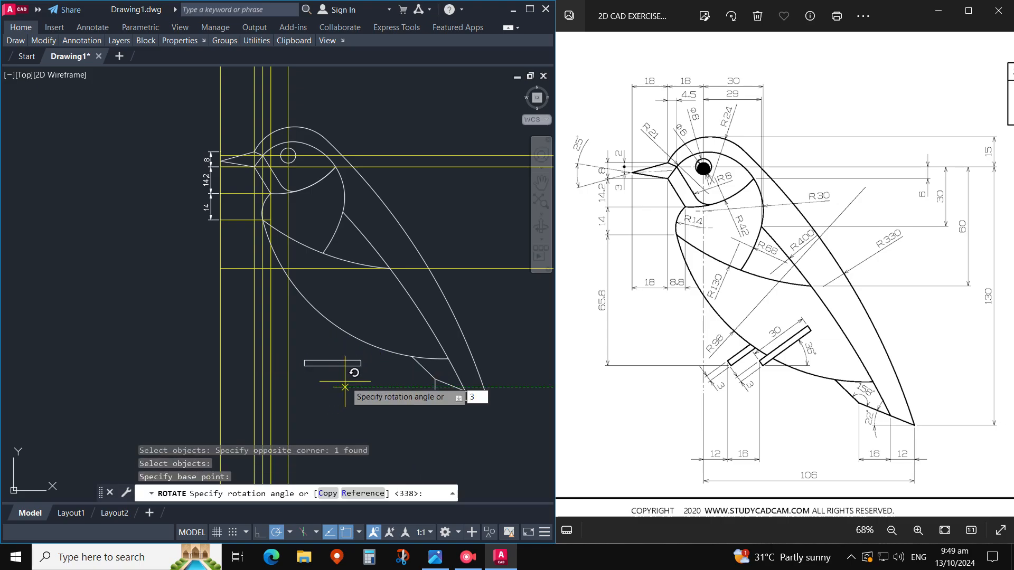
type("6")
key("Return")
Step: Copy the rotated leg rectangle 16 units horizontally to the right
middle_click_drag(336, 385, 336, 374)
type("C")
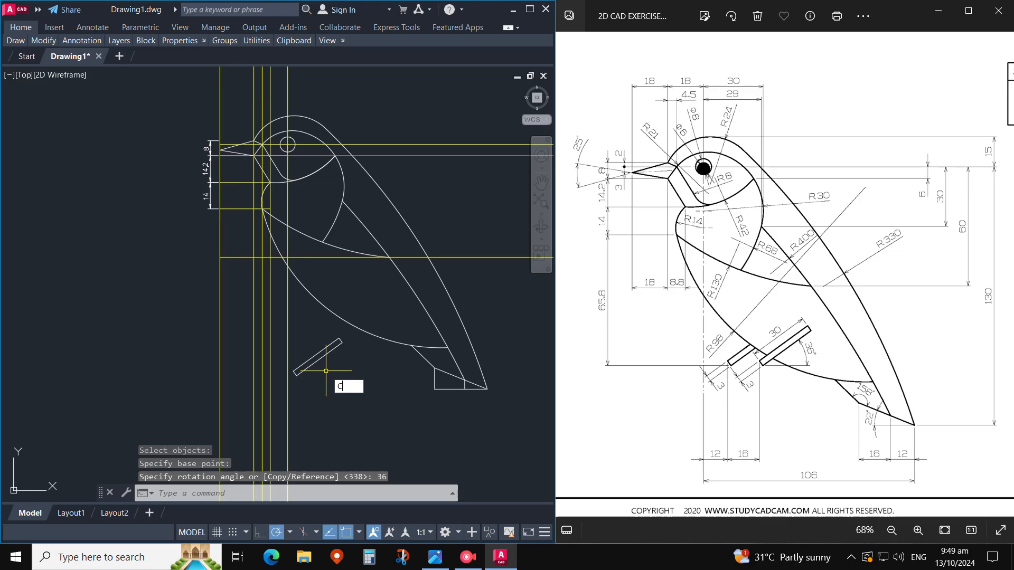
type("O")
key("Return")
scroll(326, 371, "up", 2)
left_click(325, 379)
left_click(302, 345)
key("Return")
left_click(274, 370)
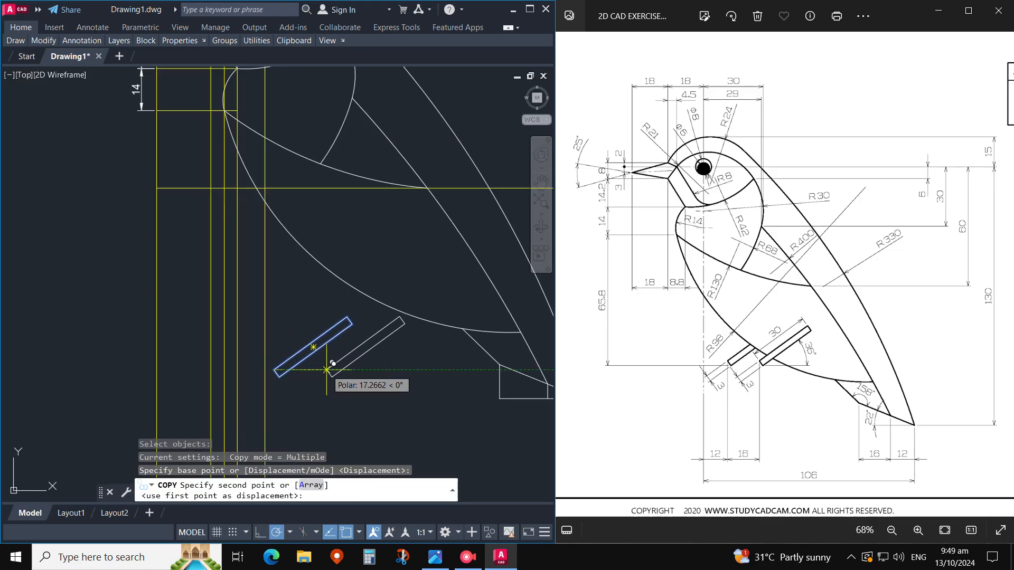
key("Return")
key("Return")
Step: Move both leg rectangles about 15 units to the right
type("M")
key("Return")
left_click(343, 363)
left_click(299, 349)
key("Return")
left_click(365, 378)
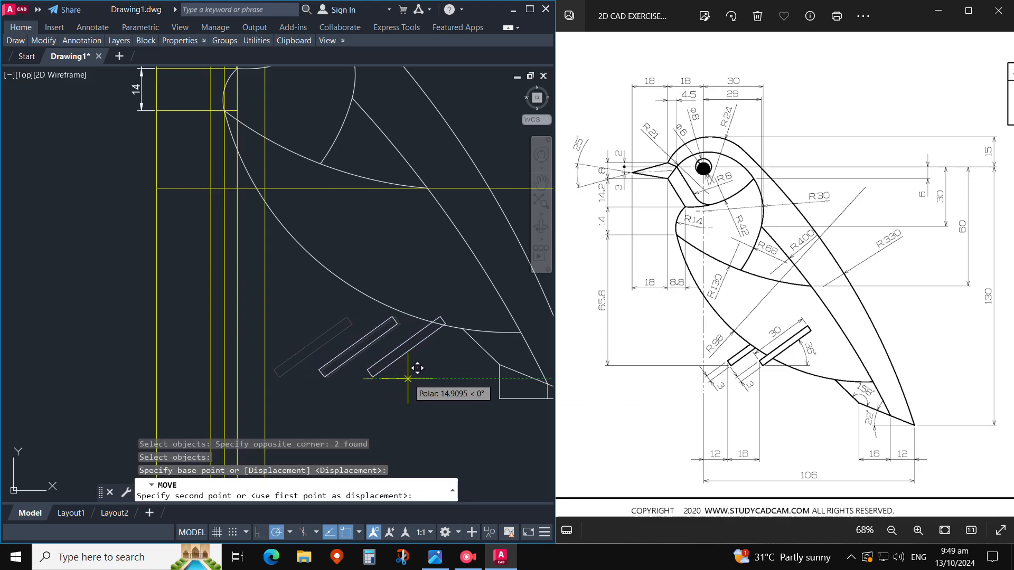
left_click(409, 377)
scroll(398, 372, "down", 2)
Step: Draw a 12-unit horizontal helper line leftward from the lower-left corner of the left leg
type("L")
key("Return")
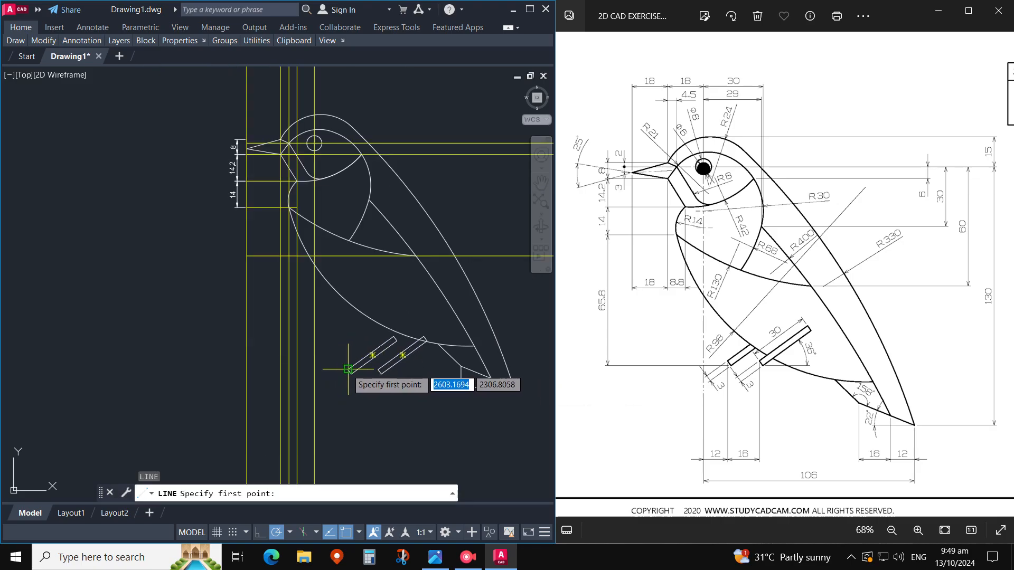
left_click(348, 369)
type("12")
key("Return")
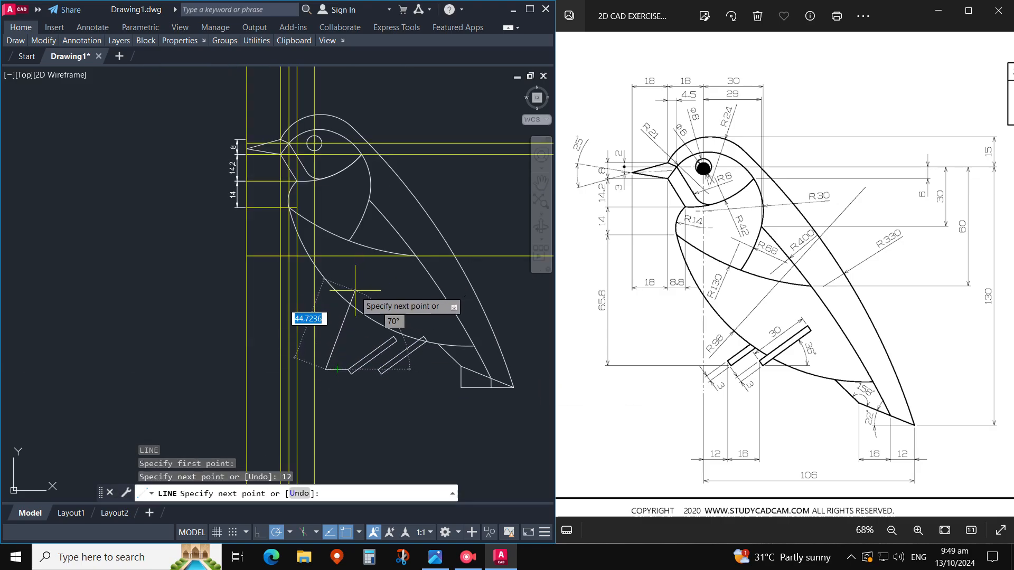
key("Escape")
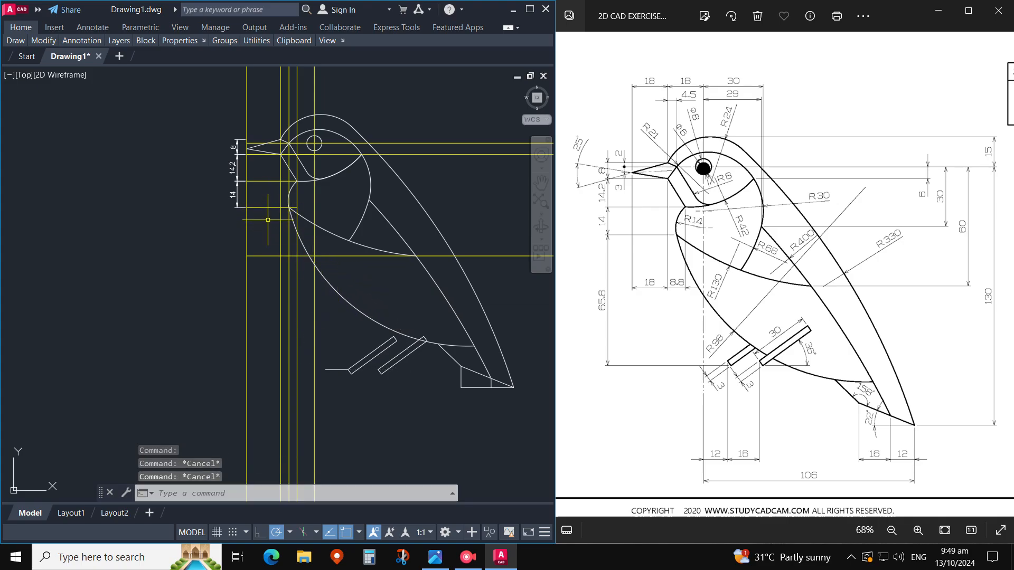
Step: Offset the short horizontal construction line at the breast downward by 65.8
type("O")
key("Return")
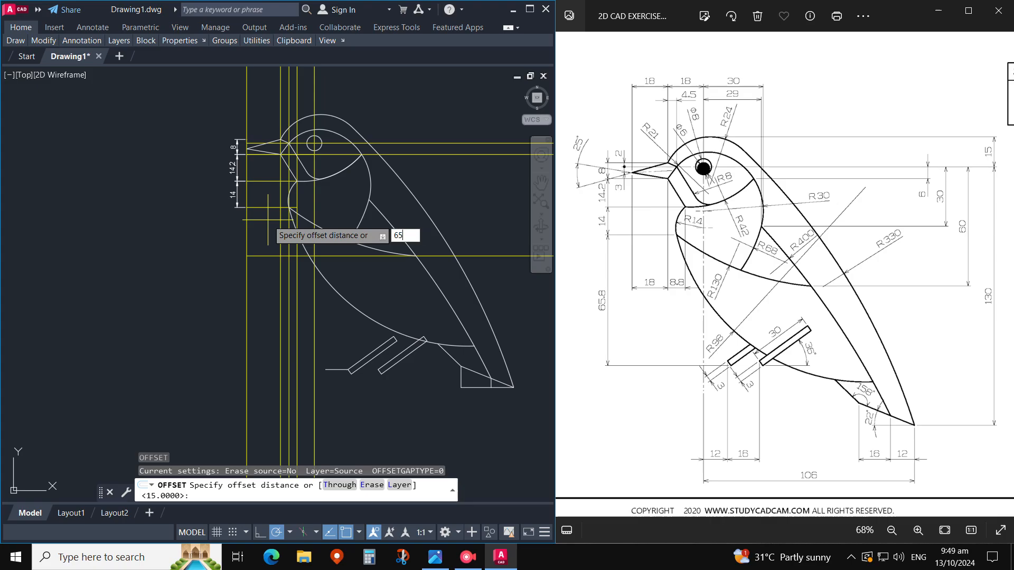
key("Return")
left_click(266, 207)
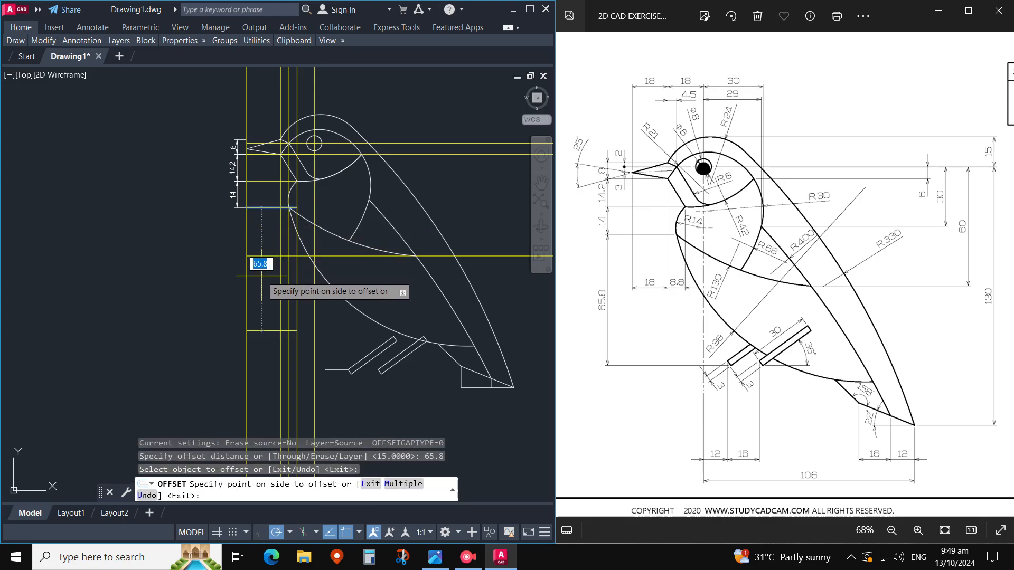
left_click(261, 277)
key("Escape")
Step: Stretch the right end of the new offset line horizontally past the tail
left_click(293, 331)
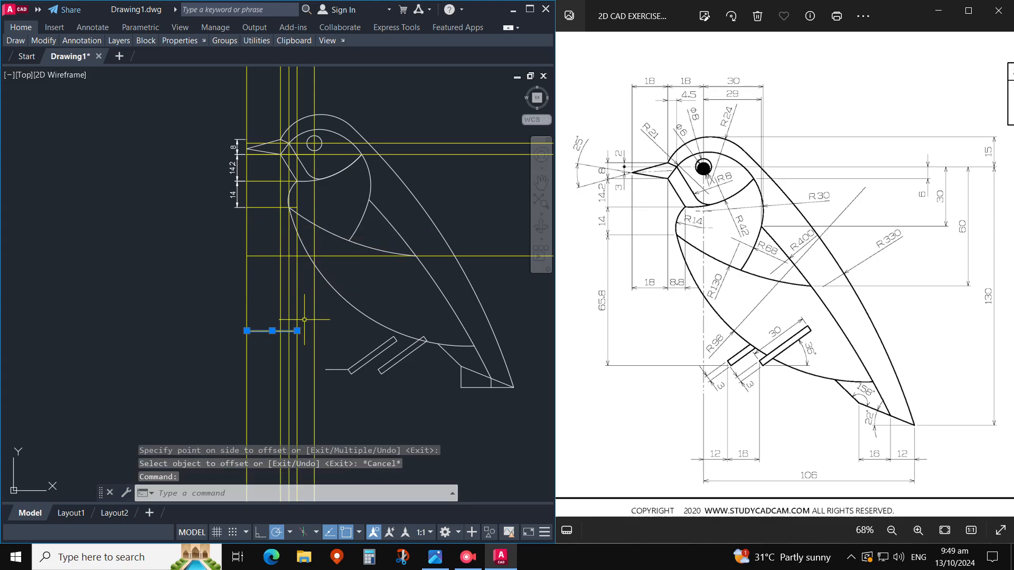
left_click(297, 331)
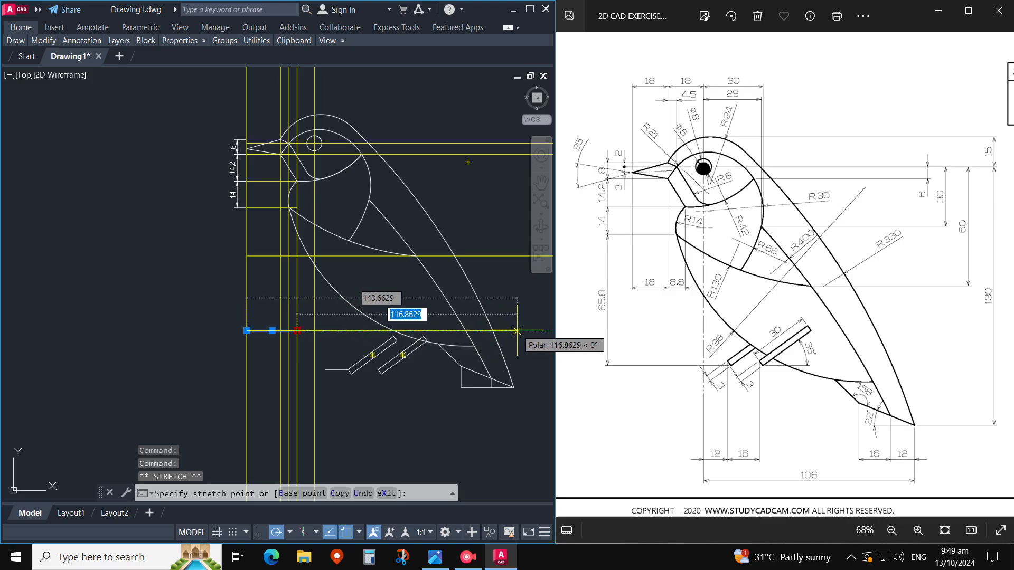
left_click(517, 331)
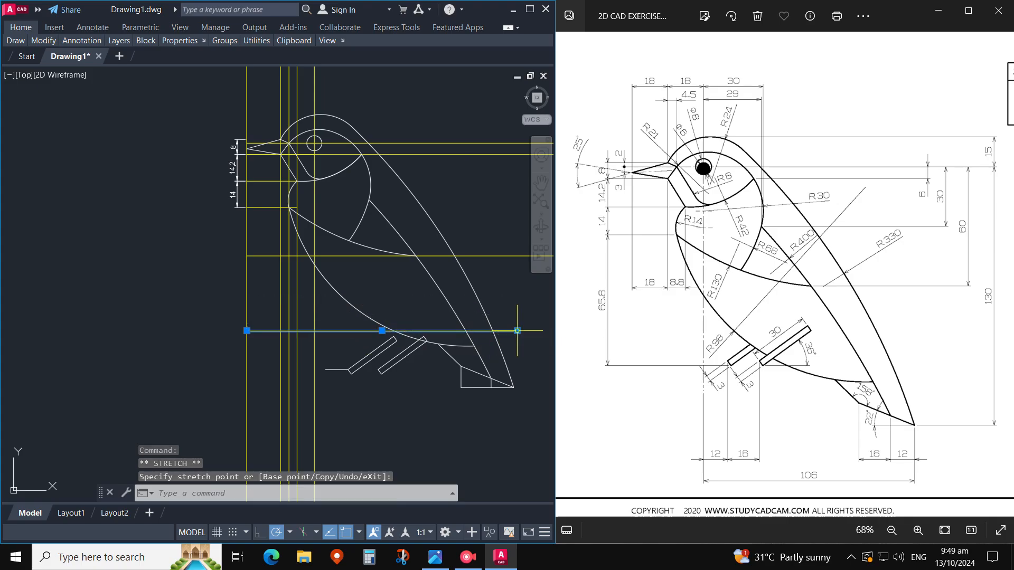
key("Escape")
key("Escape")
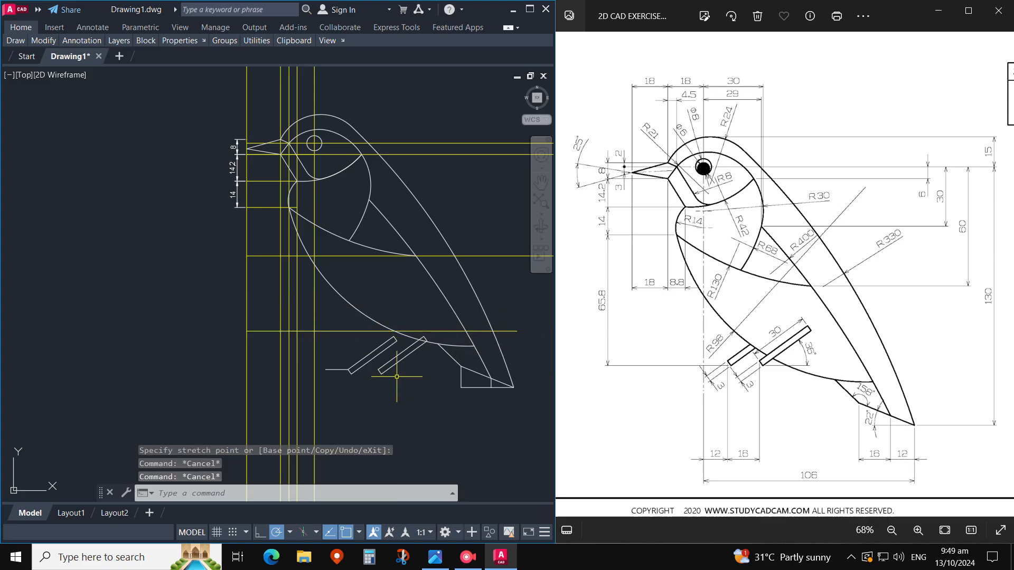
Step: Move both legs and their 12-unit line so its left end meets the eye's vertical construction line on the 65.8 offset line
type("m")
key("space")
left_click(400, 392)
left_click(333, 362)
key("space")
left_click(325, 369)
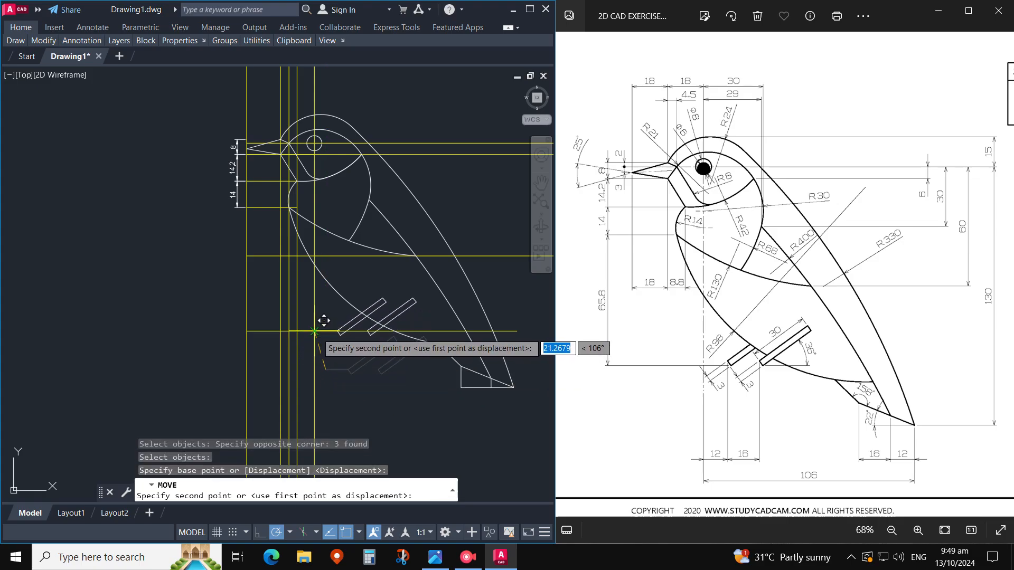
key("Escape")
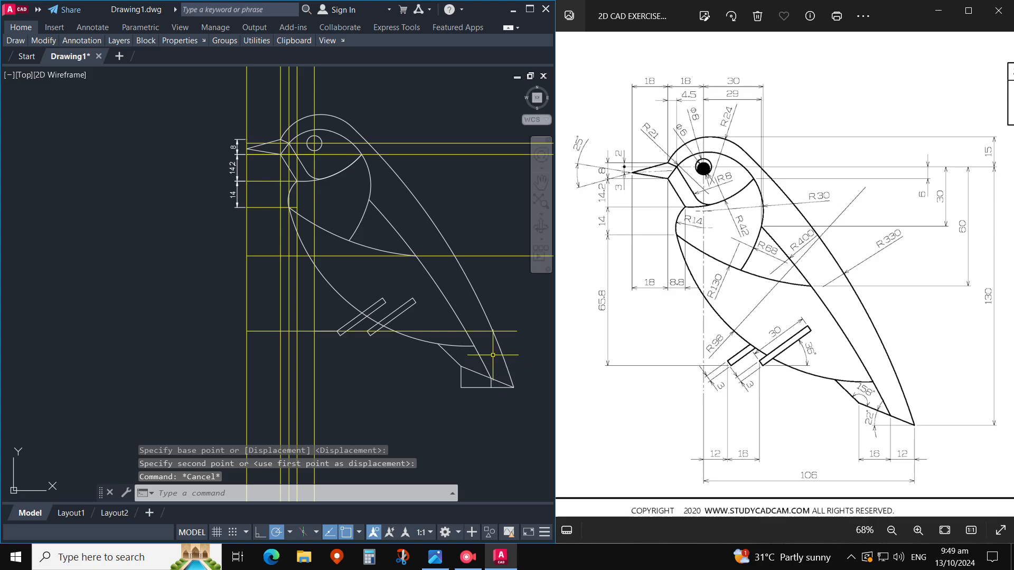
Step: Erase the 65.8 offset line and the 12-unit helper line beside the legs
type("e")
key("Return")
left_click(493, 332)
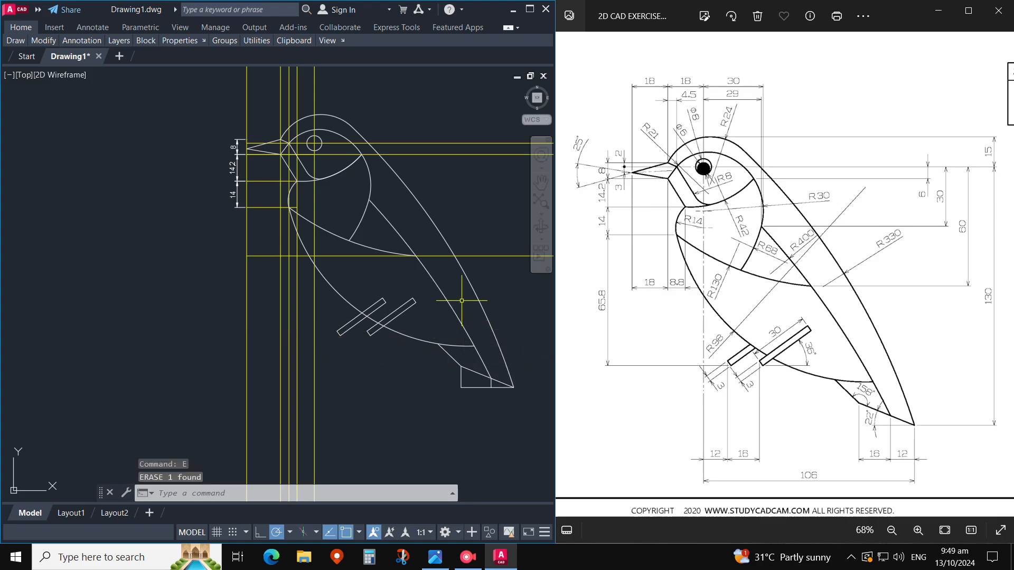
Step: Try to trim the belly arc inside the left leg
middle_click_drag(453, 295, 403, 308)
type("r")
key("Return")
scroll(369, 348, "up", 5)
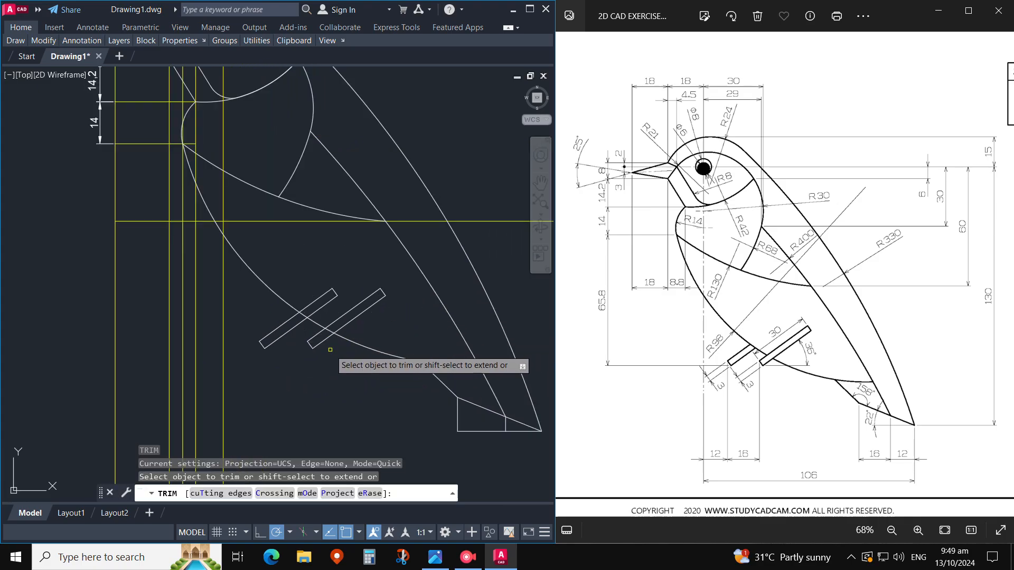
mouse_move(306, 326)
left_mouse_down()
mouse_move(336, 309)
mouse_move(329, 304)
left_mouse_up()
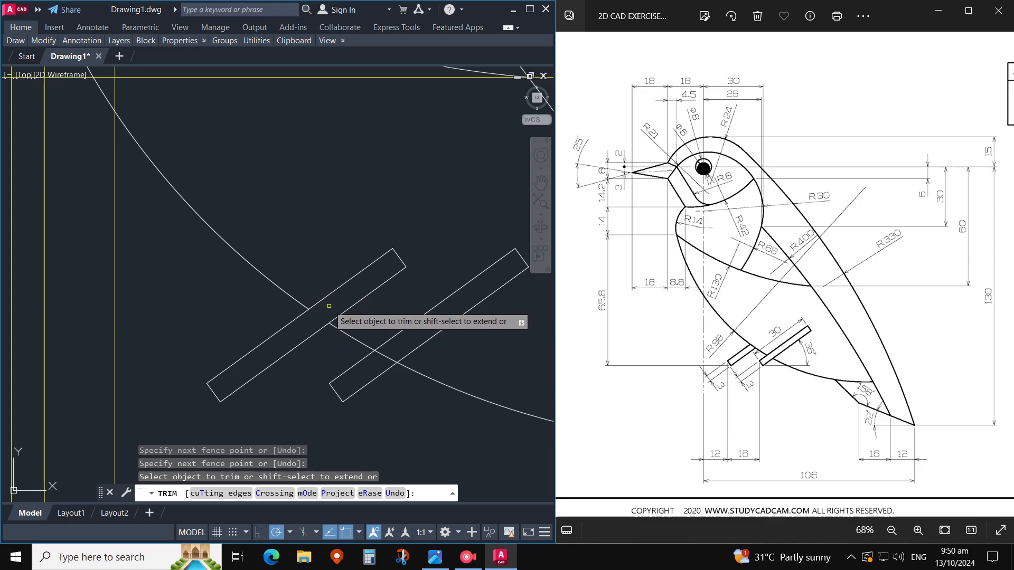
key("ctrl+z")
scroll(336, 329, "up", 4)
key("Escape")
key("Escape")
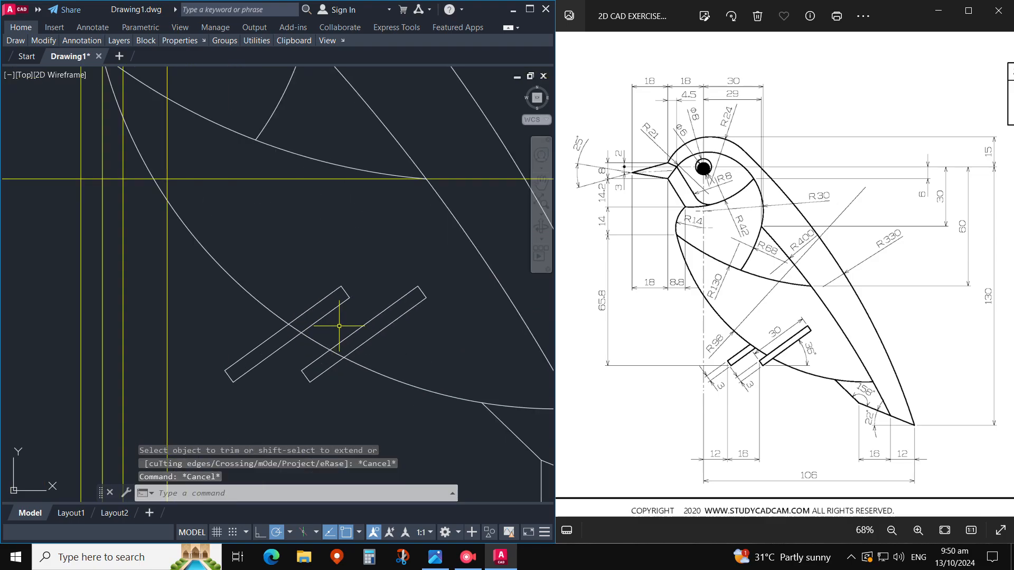
Step: Trim off the left leg above the belly arc and the belly arc inside the right leg
type("tr")
key("Return")
mouse_move(340, 324)
left_mouse_down()
mouse_move(331, 298)
mouse_move(346, 323)
mouse_move(333, 352)
left_mouse_up()
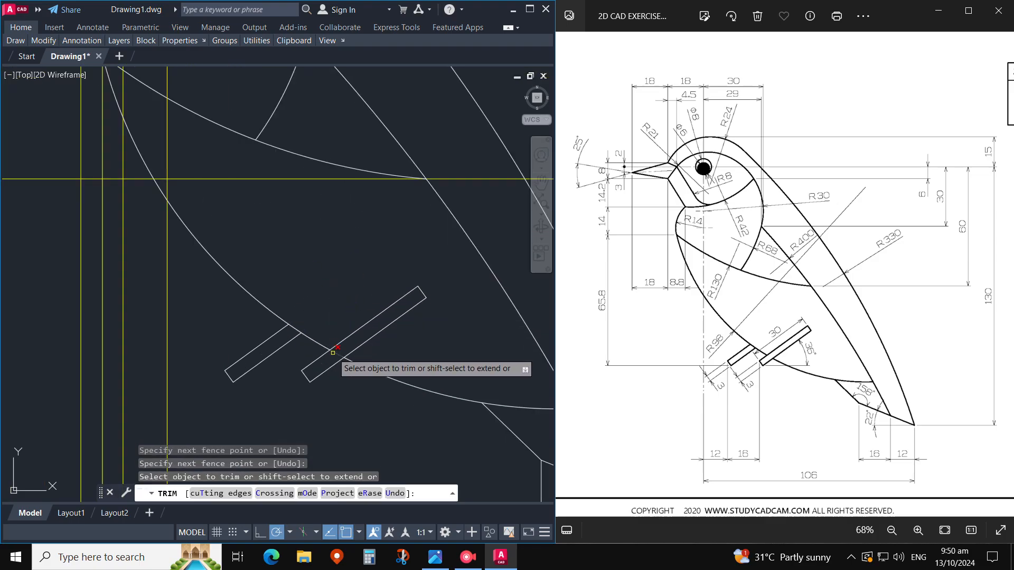
scroll(412, 264, "down", 4)
middle_click_drag(475, 331, 373, 306)
key("Escape")
Step: Erase the helper lines below the tail and the long horizontal construction lines across the bird
type("e")
key("Return")
left_click(438, 398)
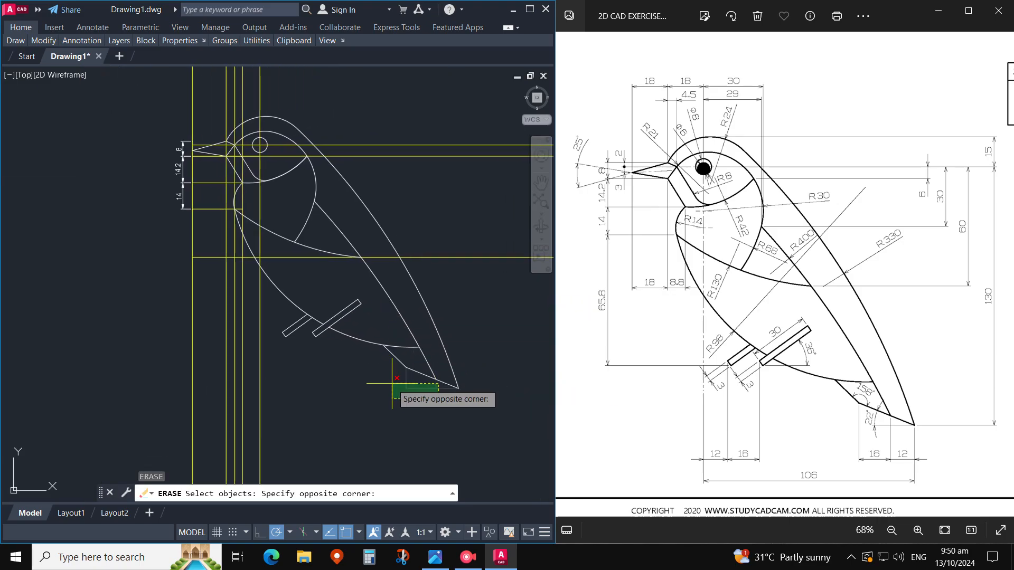
left_click(390, 385)
left_click(480, 290)
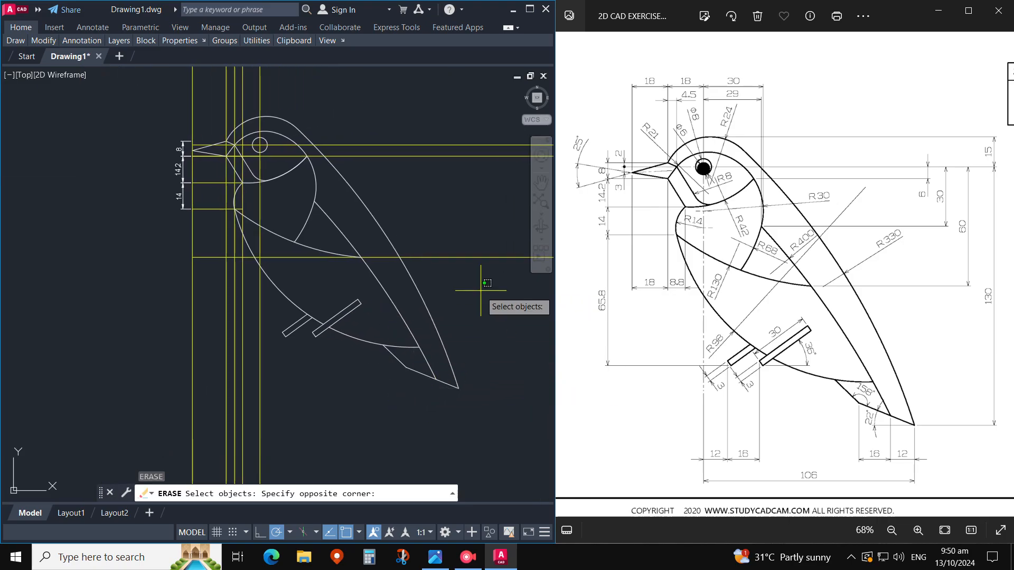
left_click(450, 140)
key("Return")
Step: Erase the vertical construction lines, the remaining horizontal ones and the linear dimensions beside the beak
key("Return")
left_click(293, 382)
left_click(163, 366)
key("Return")
key("Return")
left_click(198, 230)
left_click(179, 181)
key("Return")
key("Return")
left_click(193, 157)
key("Return")
key("Return")
left_click(181, 168)
left_click(172, 131)
key("Return")
middle_click_drag(273, 196, 247, 204)
left_click(412, 183)
left_click(396, 172)
mouse_move(415, 149)
left_mouse_down()
mouse_move(335, 106)
mouse_move(153, 305)
mouse_move(511, 353)
mouse_move(394, 207)
left_mouse_up()
key("Escape")
left_click(401, 330)
key("Escape")
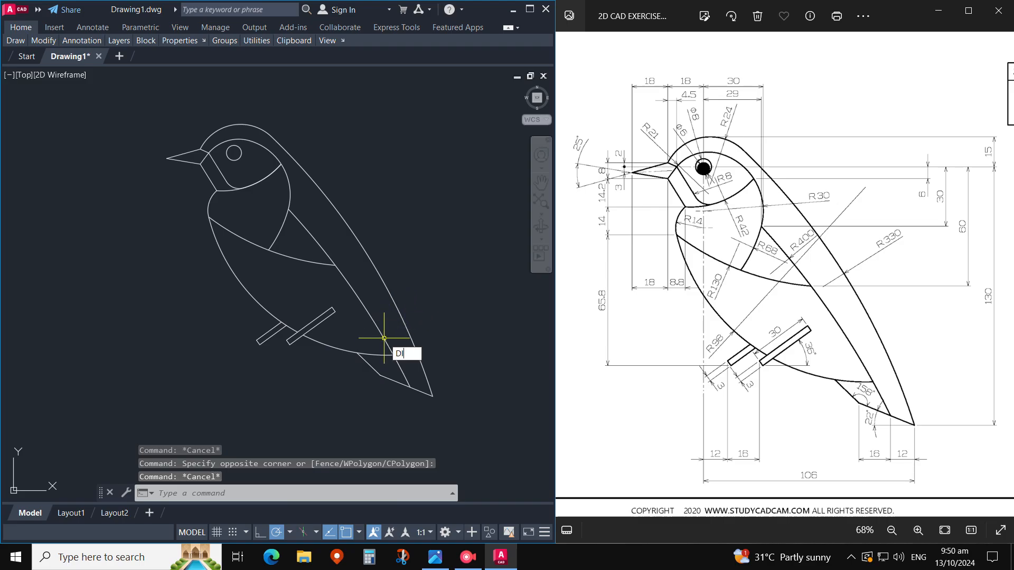
Step: Check the angle between the two lower tail edges with an angular dimension
key("Return")
left_click(393, 380)
left_click(378, 371)
scroll(378, 372, "up", 2)
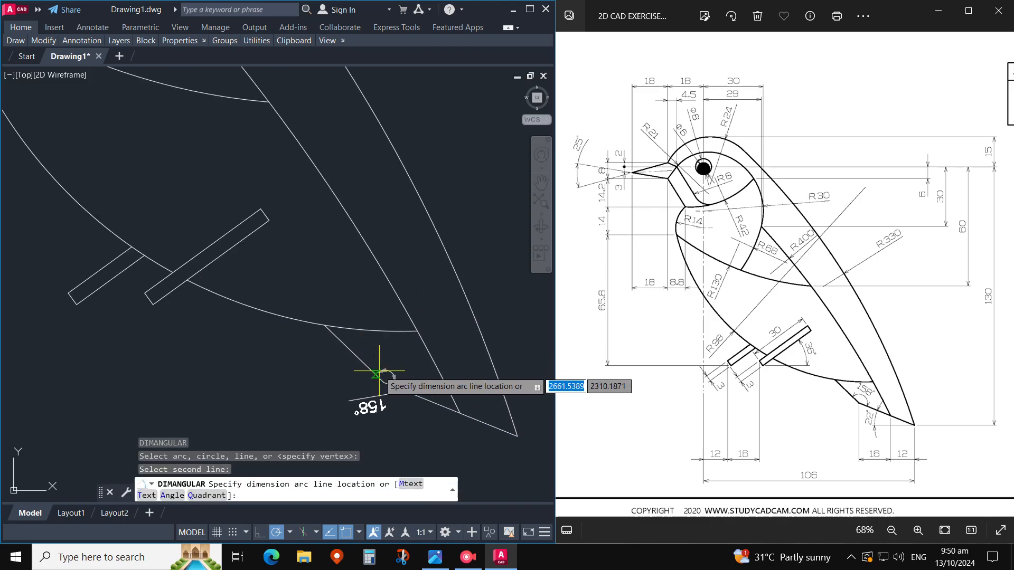
scroll(397, 360, "down", 2)
key("Escape")
Step: Add radius dimensions to the top head arc and the long back arc
type("D")
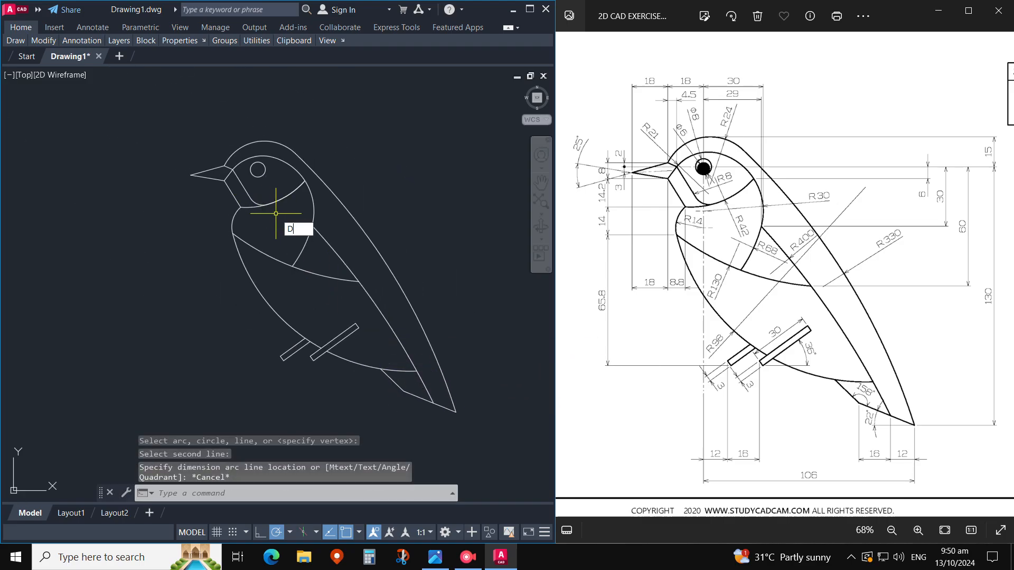
type("IMR")
key("Return")
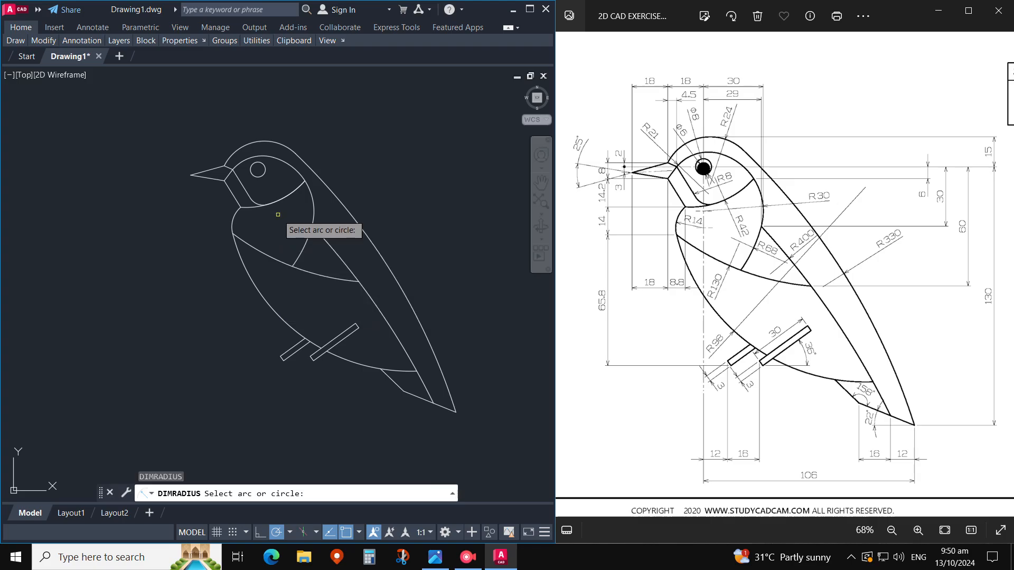
left_click(236, 152)
left_click(287, 102)
key("Return")
left_click(374, 240)
middle_click_drag(385, 227, 337, 215)
left_click(331, 225)
key("Return")
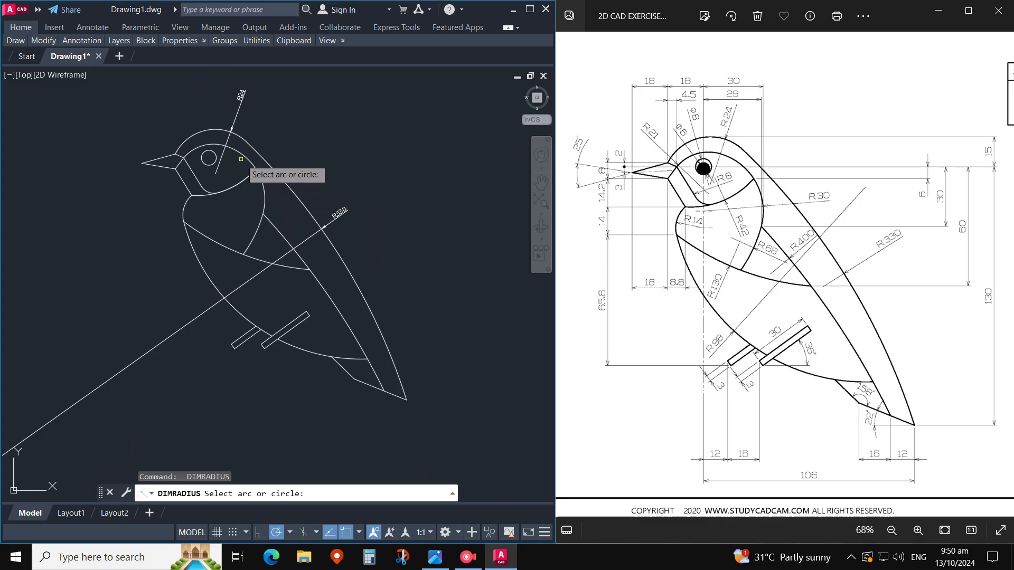
scroll(212, 153, "up", 5)
key("Escape")
Step: Draw a circle of diameter 6 inside the head, beside the eye
type("c")
key("Return")
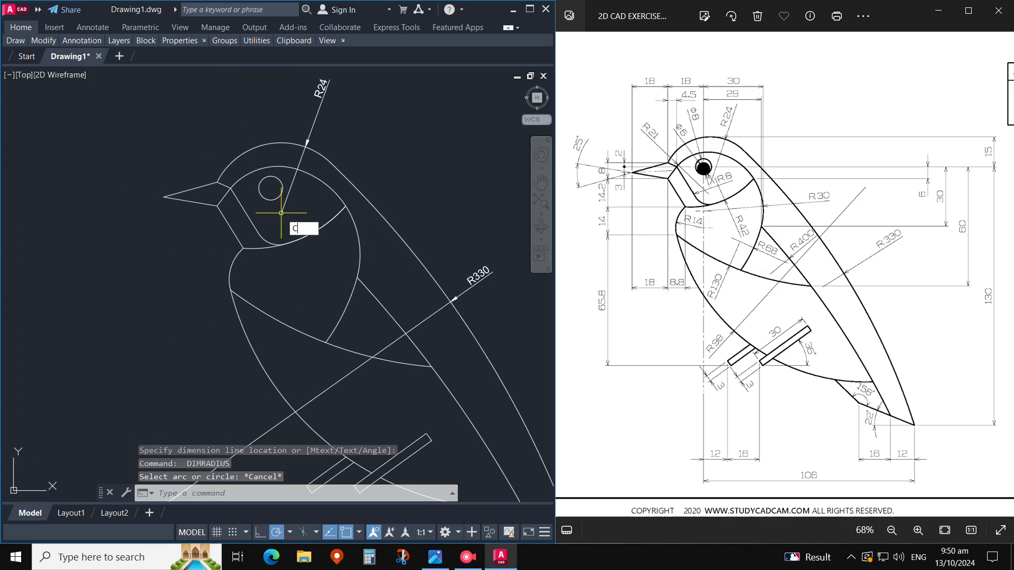
left_click(320, 204)
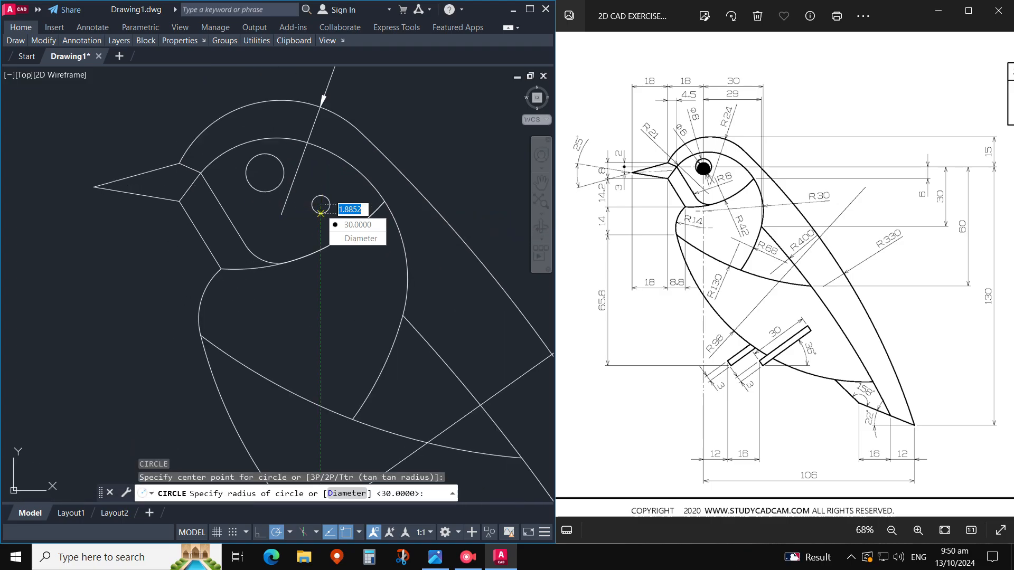
key("Return")
type("6")
key("Return")
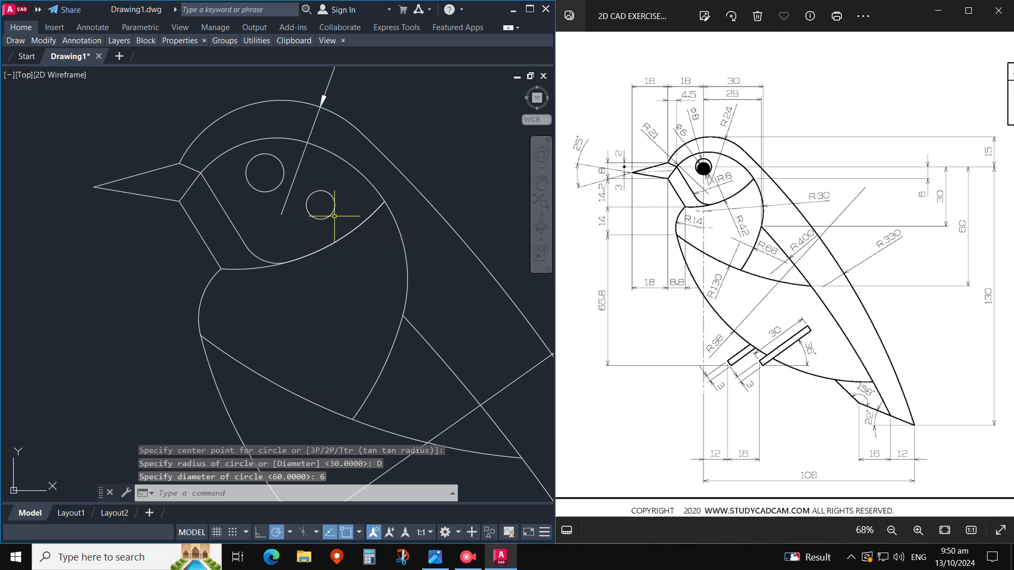
Step: Move the 6-diameter circle into the eye so the lowest points of both circles coincide
type("m")
key("Return")
left_click(335, 218)
left_click(324, 184)
key("Return")
left_click(321, 218)
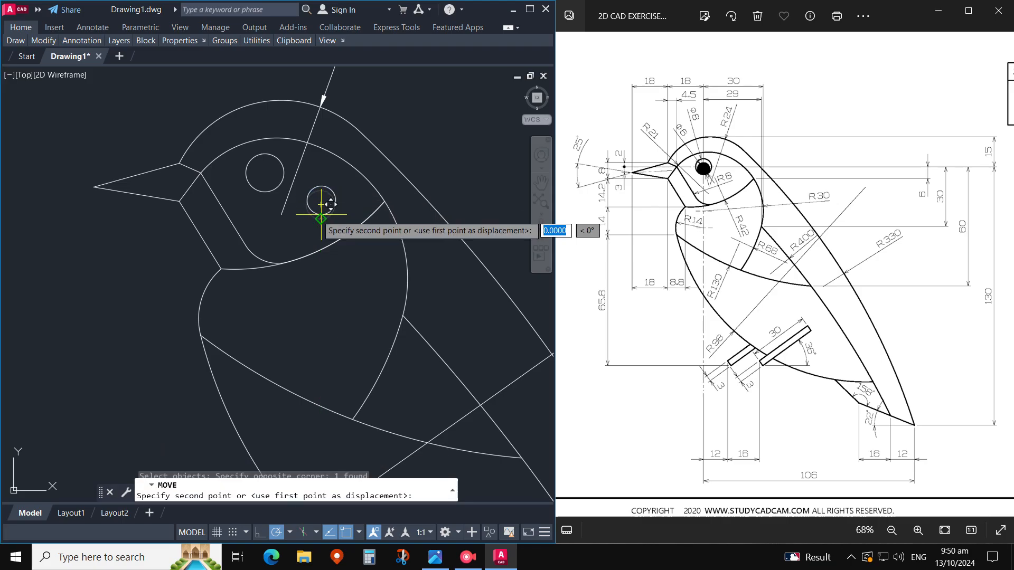
left_click(264, 189)
Step: Hatch the inside of the 6-diameter pupil circle and change the hatch pattern to SOLID
type("h")
key("Return")
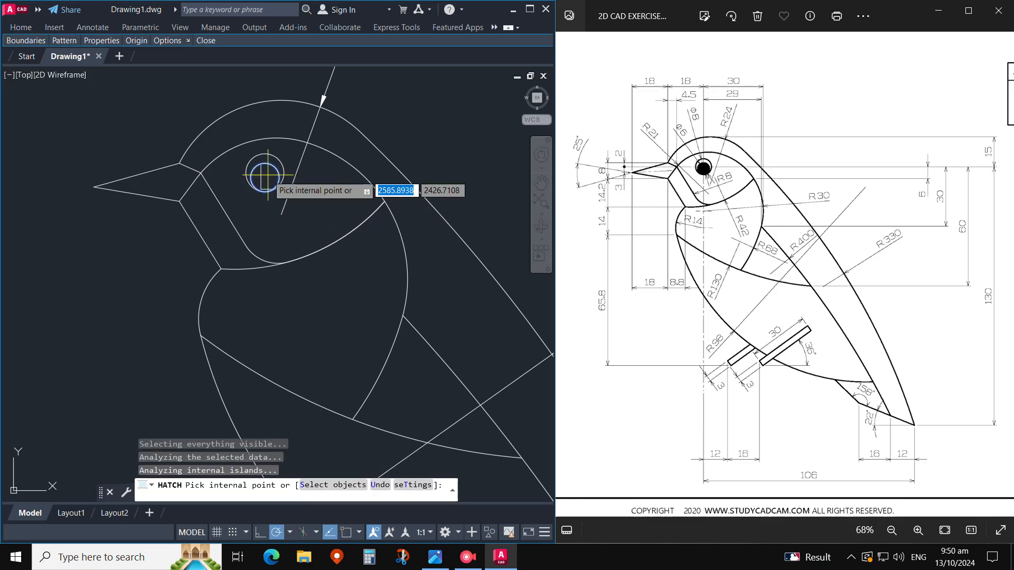
key("Return")
type("he")
key("Return")
left_click(262, 175)
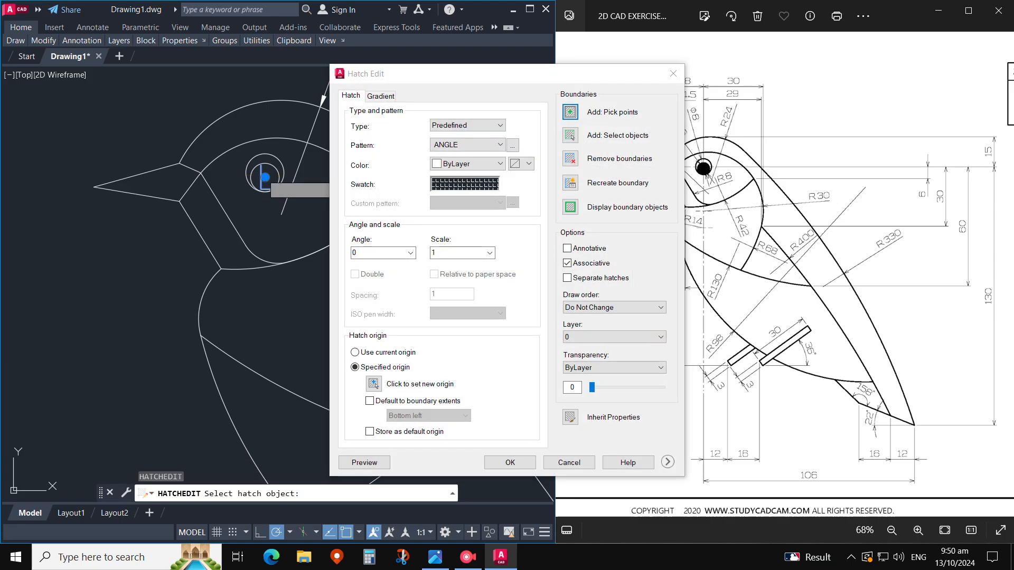
left_click(465, 183)
left_click(482, 401)
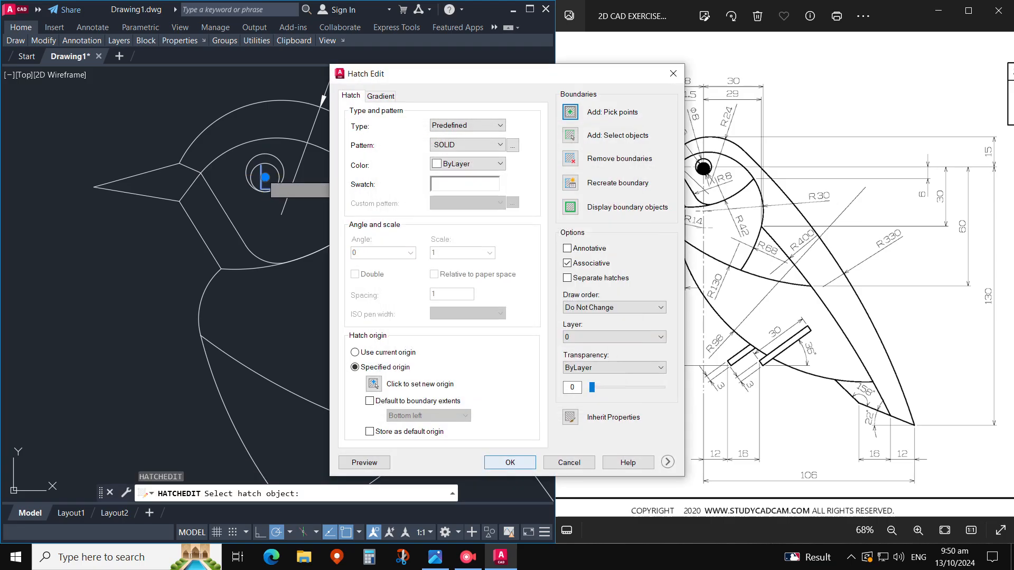
left_click(510, 463)
Step: Draw a line from the beak tip to the centre of the solid pupil circle
middle_click_drag(263, 212, 295, 220)
type("l")
key("Return")
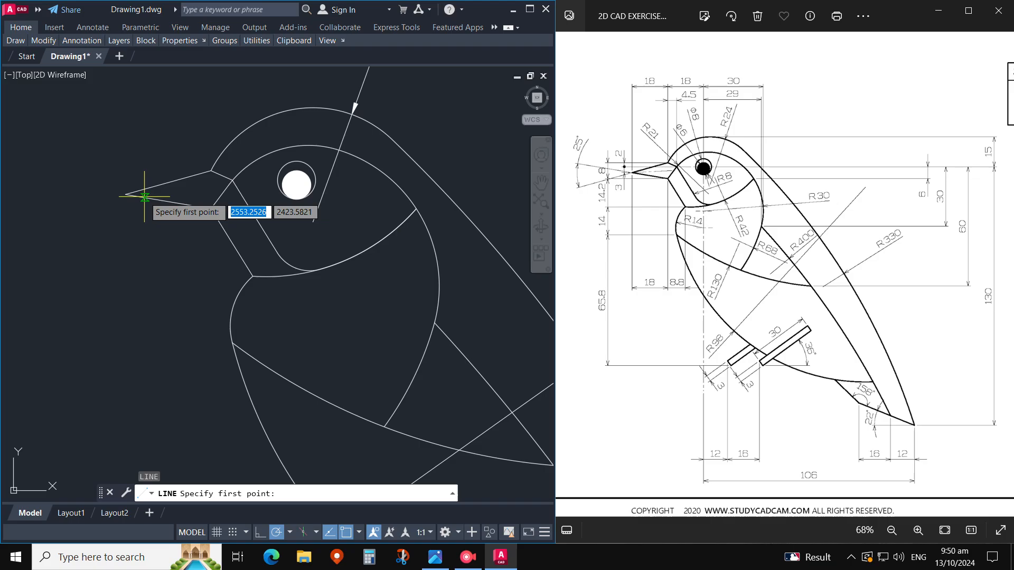
left_click(125, 195)
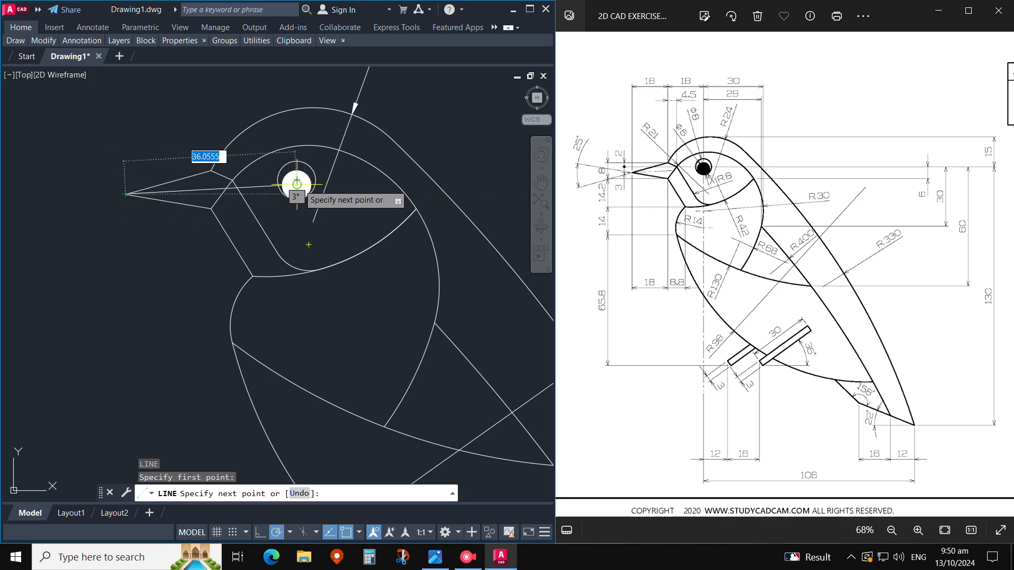
key("Escape")
Step: Trim the beak centre line at the beak's base and erase the leftover segment running to the pupil
type("r")
key("Return")
left_click(232, 188)
key("Escape")
left_click(267, 187)
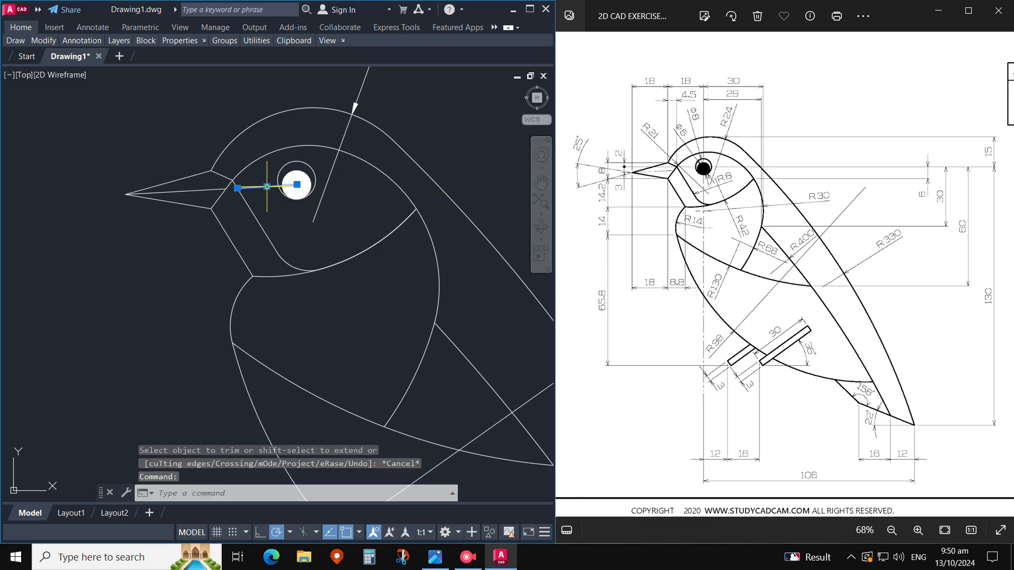
type("e")
key("Return")
scroll(268, 178, "down", 5)
type("DO")
key("Escape")
key("Escape")
Step: Add radius dimensions to the lower and upper arcs along the breast's right edge
middle_click_drag(375, 195, 357, 204)
type("DIMRA")
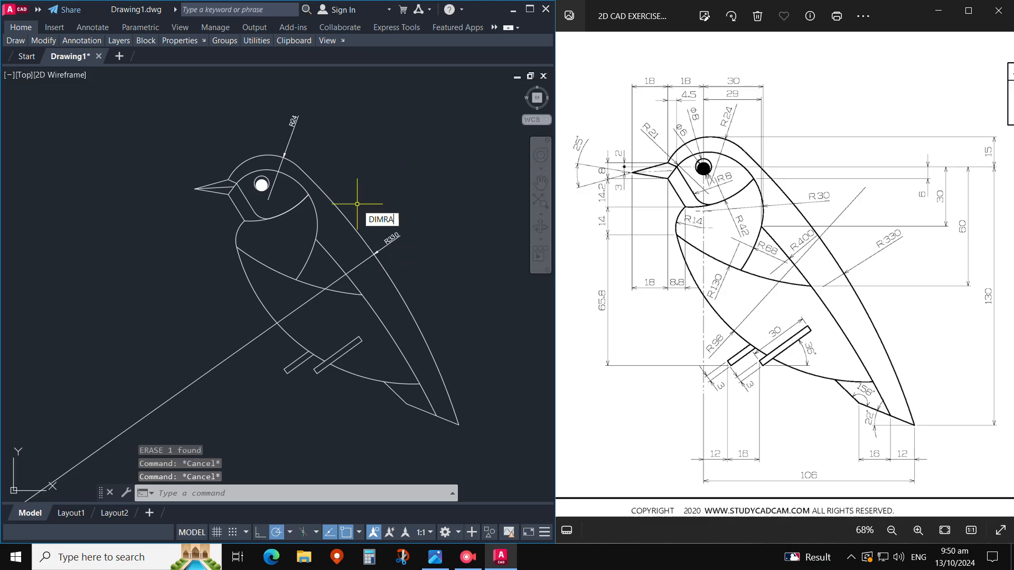
type("D")
key("Return")
left_click(307, 264)
scroll(308, 264, "up", 2)
left_click(320, 272)
key("Return")
left_click(328, 166)
left_click(337, 148)
middle_click_drag(297, 72, 345, 188)
Step: Add radius dimensions to the head's lower edge arc, the small face fillet and the inner head arc above the eye
key("Return")
left_click(318, 234)
left_click(343, 266)
key("Return")
left_click(244, 260)
left_click(243, 245)
middle_click_drag(226, 157, 245, 271)
key("Return")
left_click(207, 186)
left_click(206, 184)
Step: Add radius dimensions to the curve between breast and belly and to the long belly arc
scroll(277, 219, "down", 5)
mouse_move(295, 342)
middle_mouse_down()
mouse_move(297, 273)
mouse_move(344, 281)
mouse_move(321, 240)
middle_mouse_up()
scroll(278, 227, "up", 2)
key("Return")
left_click(301, 247)
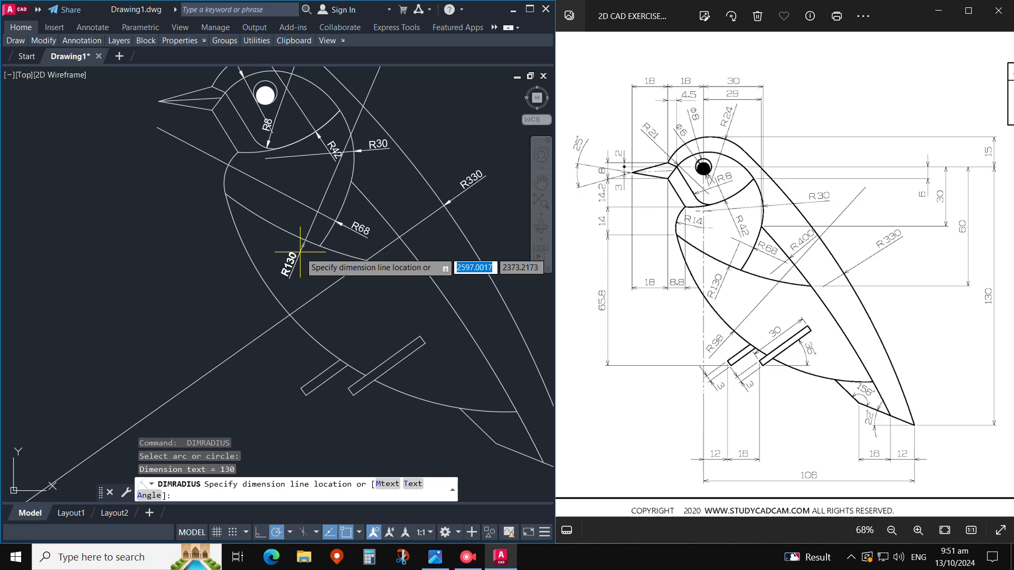
left_click(298, 254)
key("Return")
left_click(281, 303)
left_click(260, 301)
middle_click_drag(357, 283, 272, 326)
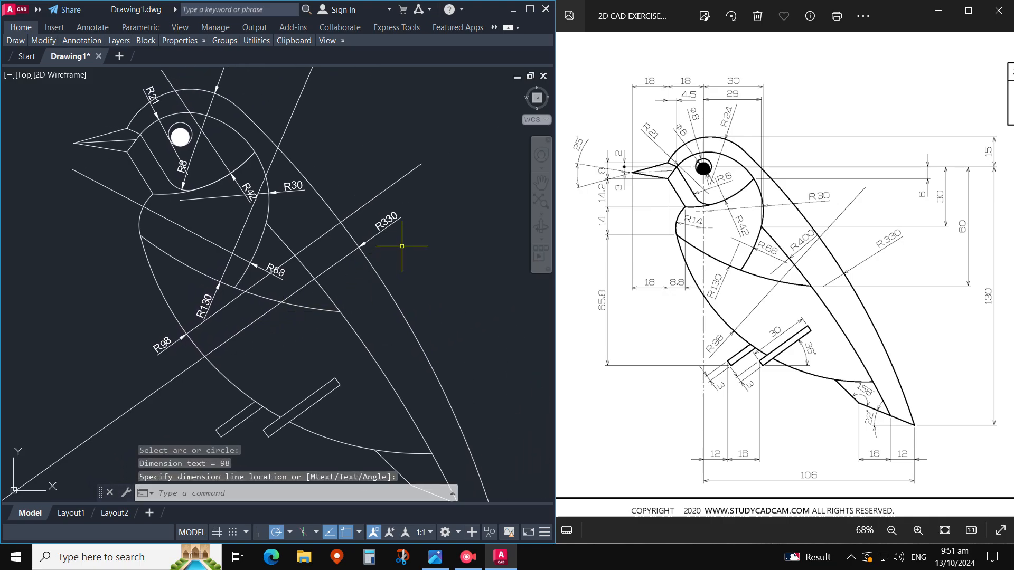
Step: Add aligned dimensions to the length and the width of the longer leg
middle_click_drag(410, 230, 435, 160)
type("dal")
key("Return")
left_click(292, 368)
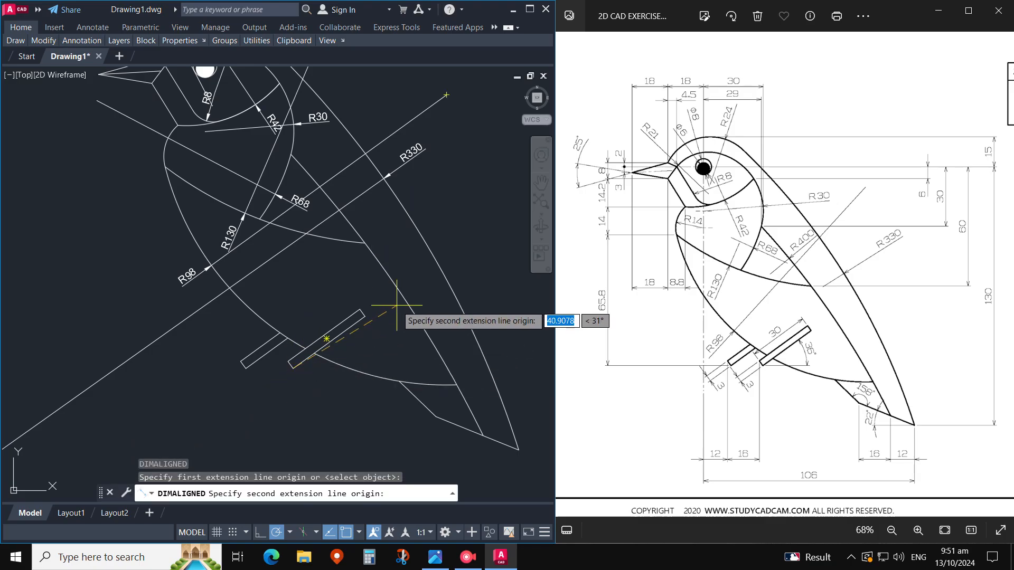
left_click(365, 315)
left_click(370, 326)
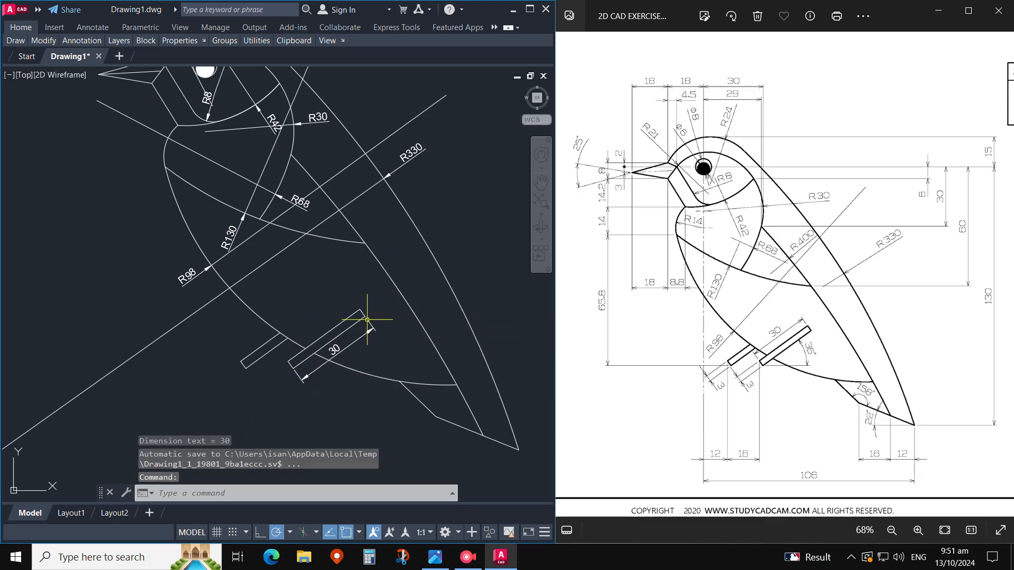
scroll(367, 320, "up", 4)
key("Return")
left_click(363, 316)
left_click(359, 311)
left_click(363, 299)
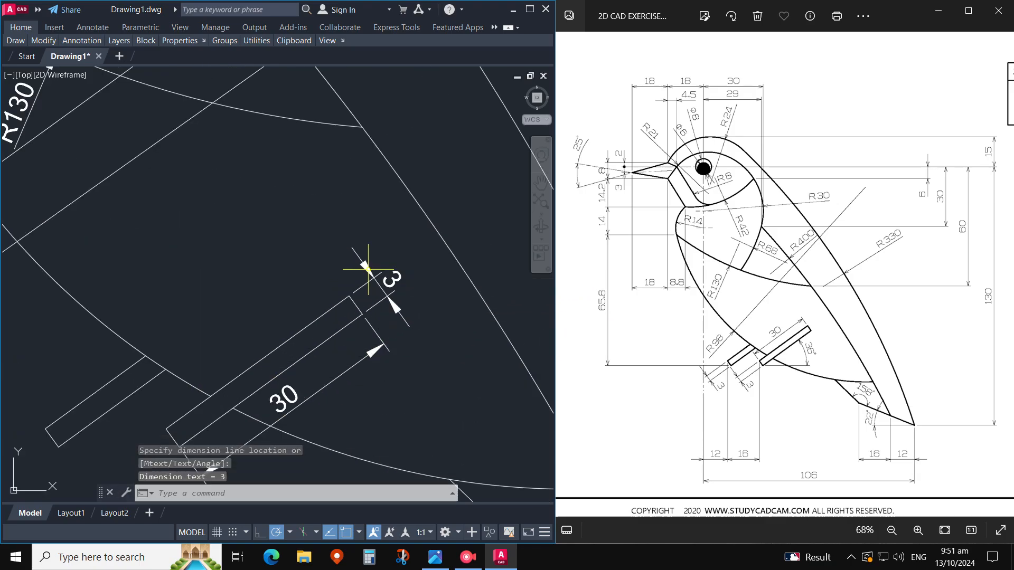
Step: Erase both aligned dimensions from the longer leg
scroll(368, 269, "down", 2)
type("e")
key("Return")
left_click(397, 341)
left_click(379, 290)
scroll(381, 312, "down", 3)
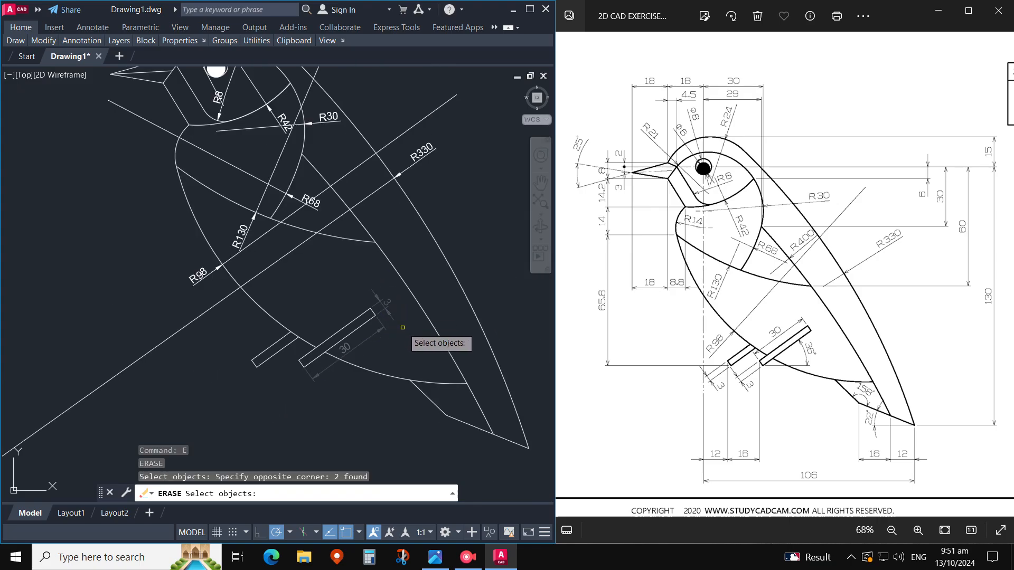
key("Return")
Step: Add a radius dimension to the small arc on the breast's left edge
middle_click_drag(436, 246, 428, 268)
type("DIMRAD")
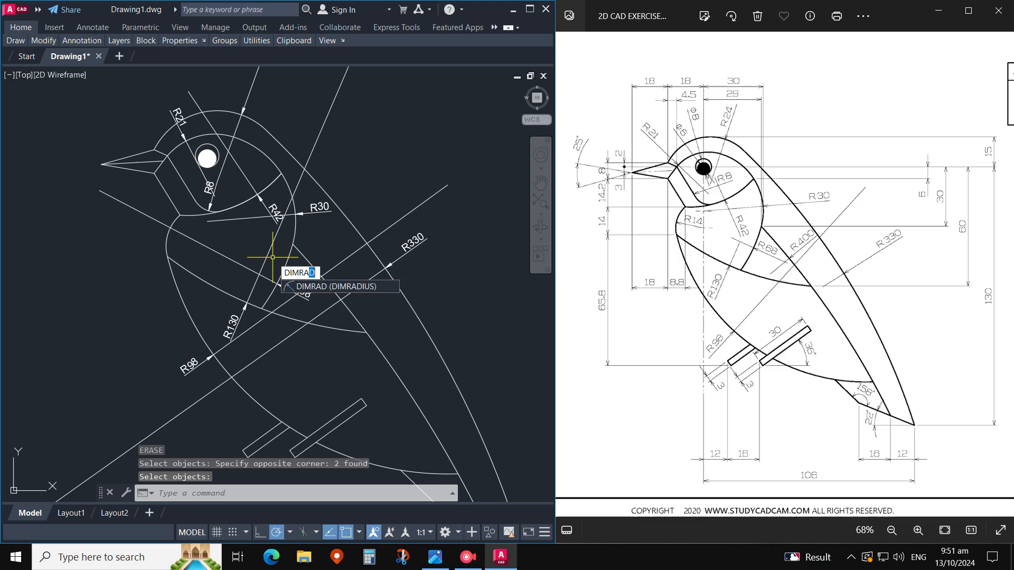
key("Return")
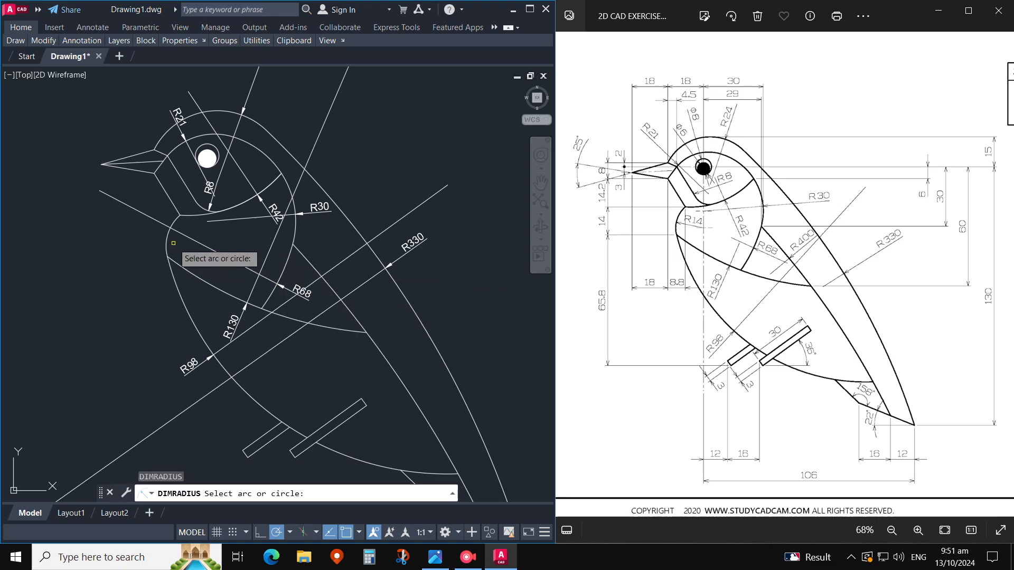
left_click(143, 238)
key("Escape")
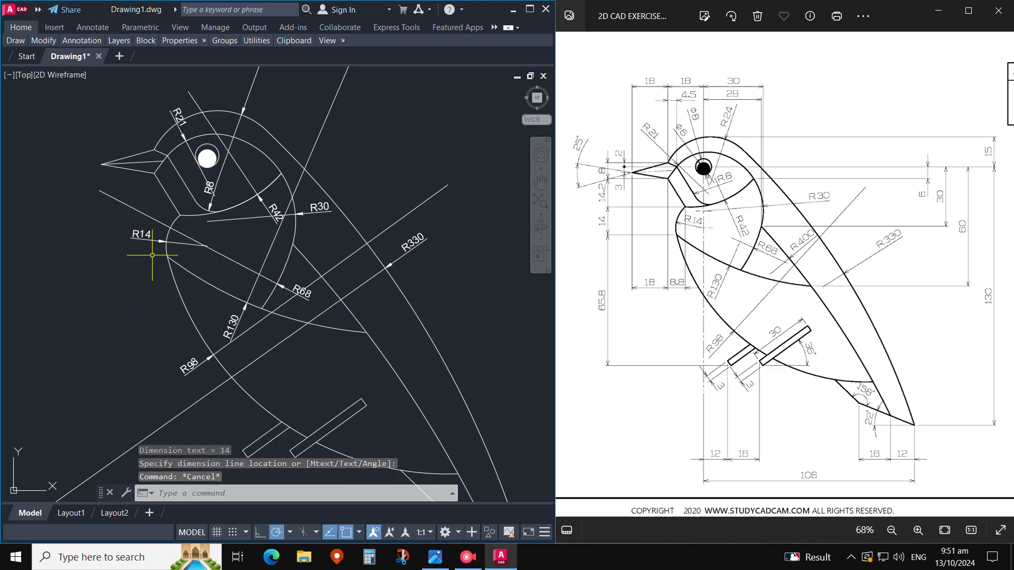
Step: Erase all the radius dimensions around the bird, leaving only its outline geometry
type("E")
key("Return")
left_click(152, 253)
left_click(131, 229)
key("Return")
key("Return")
scroll(228, 223, "down", 2)
left_click(359, 239)
key("Return")
key("Return")
left_click(280, 123)
left_click(257, 137)
key("Return")
key("Return")
left_click(211, 135)
left_click(192, 144)
key("Return")
key("Return")
left_click(196, 156)
key("Return")
key("Return")
key("space")
key("space")
left_click(220, 208)
key("space")
key("space")
left_click(273, 264)
key("space")
left_click(357, 173)
left_click(344, 201)
mouse_move(441, 419)
left_mouse_down()
mouse_move(161, 138)
mouse_move(319, 417)
mouse_move(431, 413)
left_mouse_up()
key("Escape")
key("Escape")
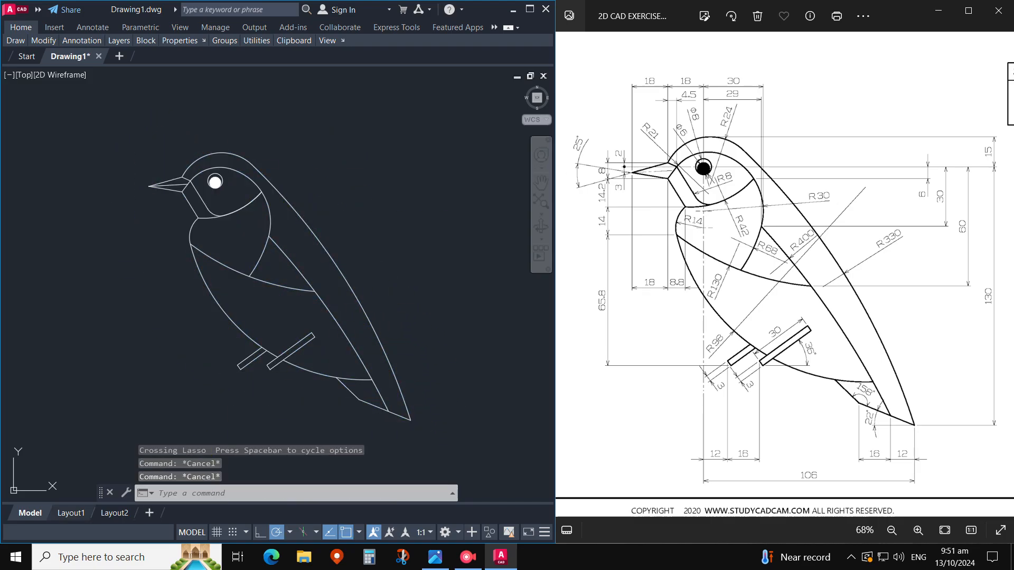
Step: Open Layout1, position the whole bird inside the viewport and return to paper space
left_click(70, 513)
double_click(278, 414)
middle_click_drag(333, 310, 253, 355)
scroll(311, 320, "up", 5)
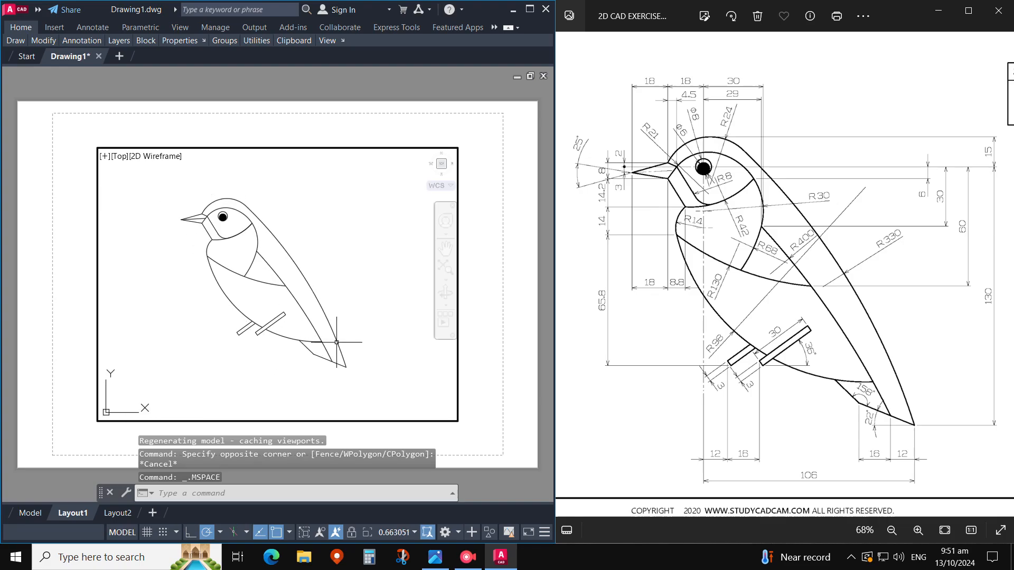
middle_click_drag(334, 327, 363, 353)
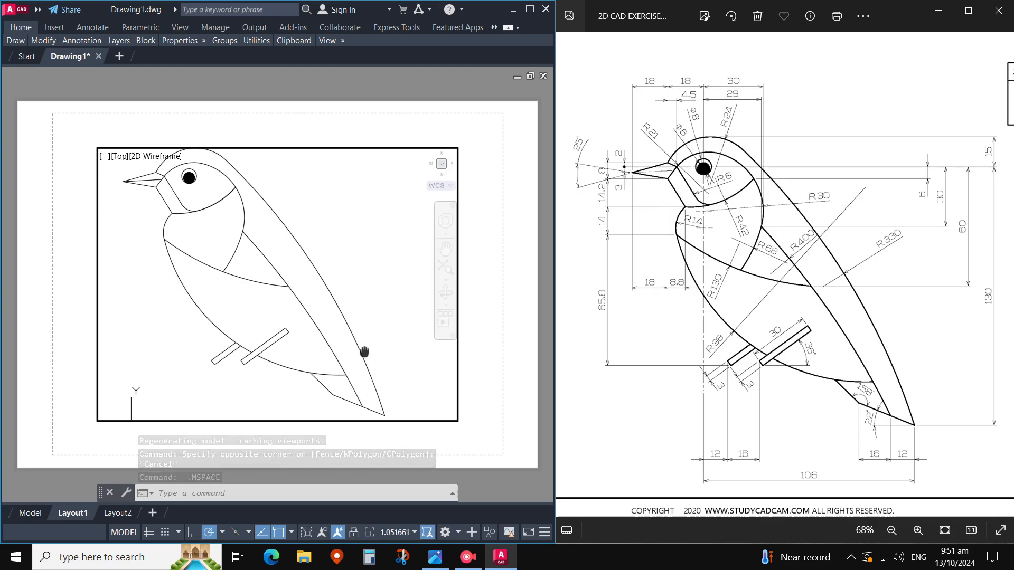
scroll(363, 354, "down", 5)
double_click(477, 319)
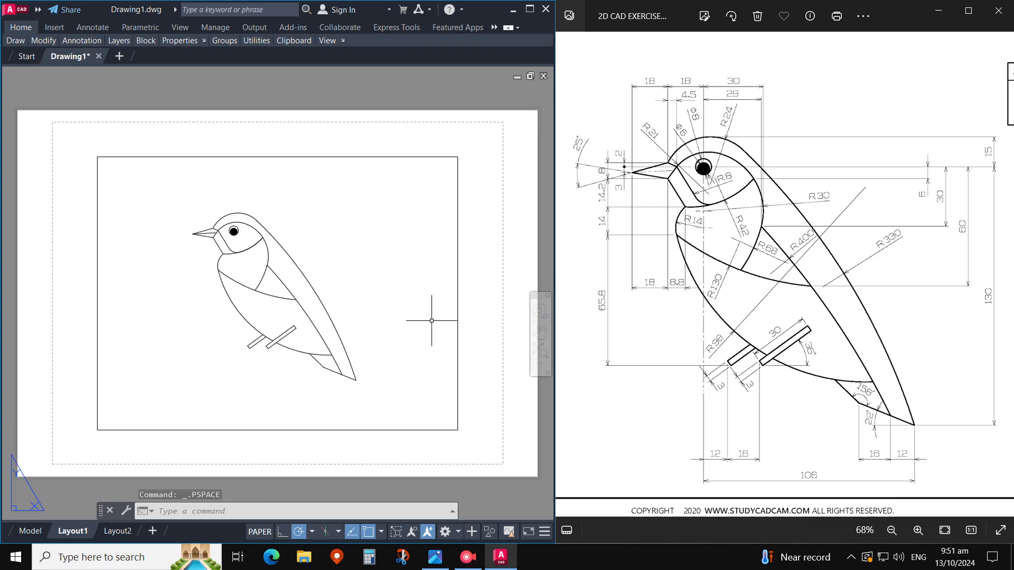
Step: Select AutoCAD PDF (High Quality Print).pc3 as the plotter and preview the Layout1 plot enlarged on the bird
left_click(190, 182)
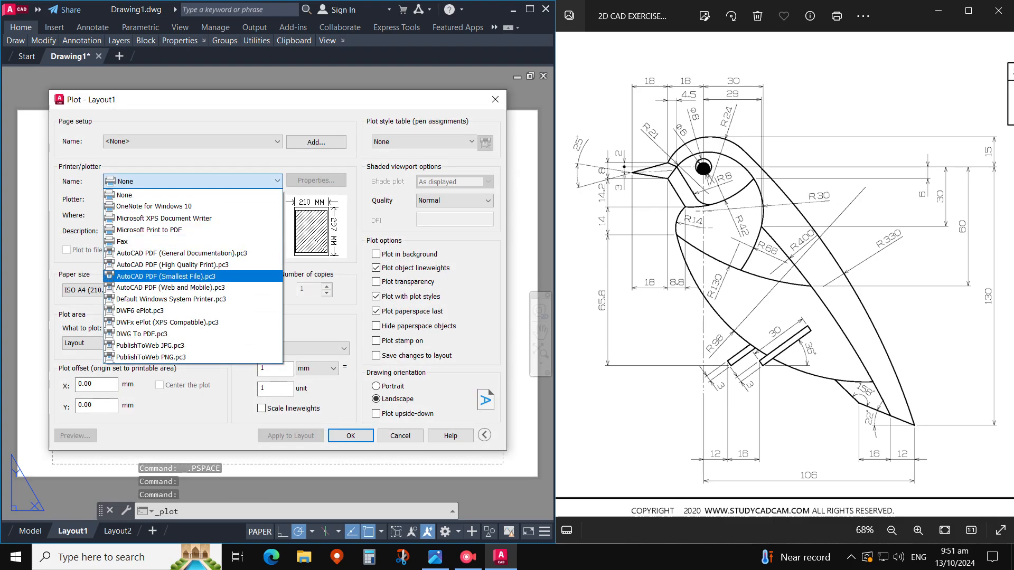
left_click(185, 265)
left_click(75, 436)
scroll(335, 294, "up", 3)
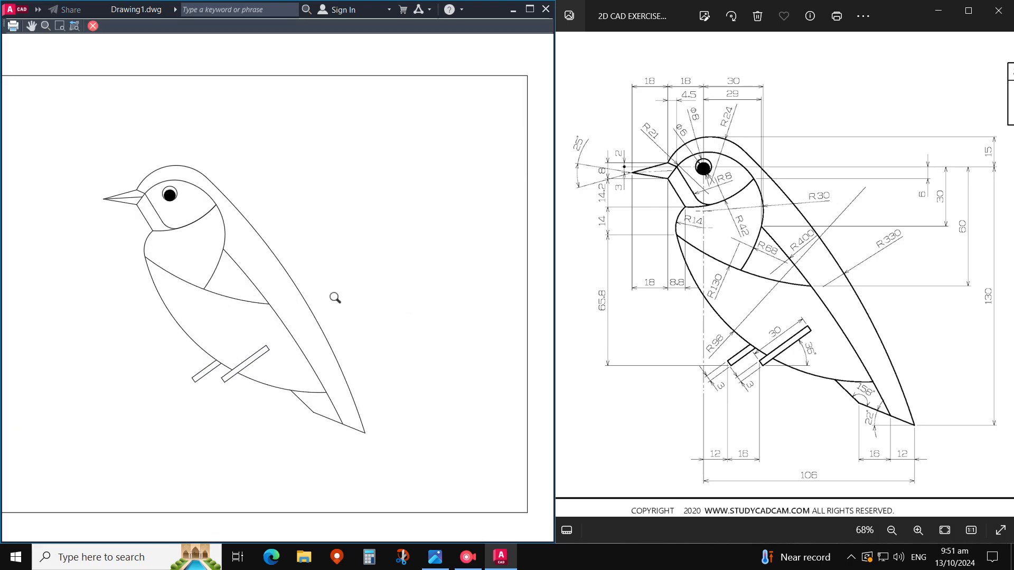
mouse_move(412, 312)
middle_mouse_down()
mouse_move(418, 300)
mouse_move(466, 320)
middle_mouse_up()
scroll(418, 297, "up", 2)
Step: Compare the bird in the plot preview with the reference drawing and leave the plot without printing
left_click(758, 264)
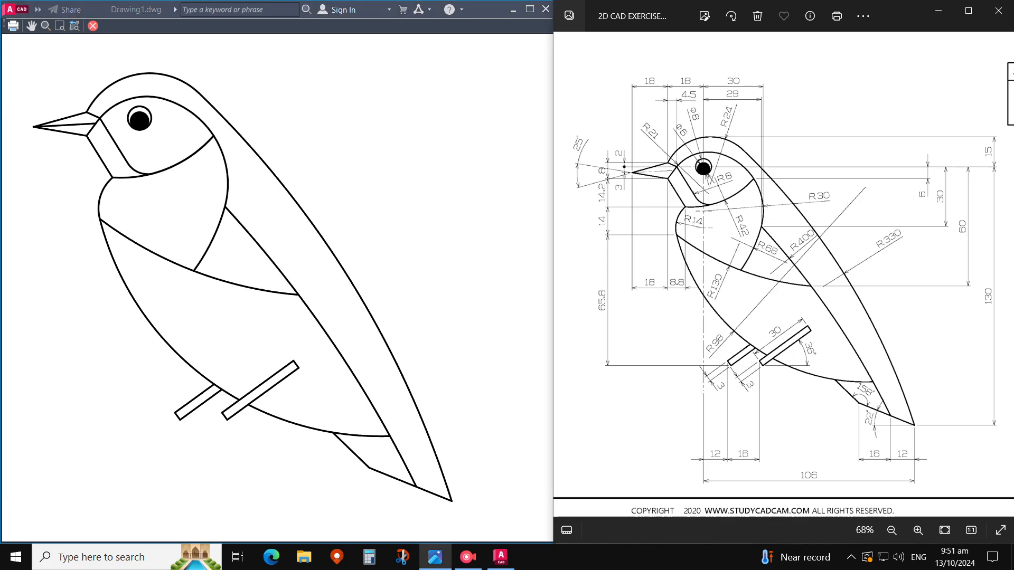
scroll(758, 264, "up", 3)
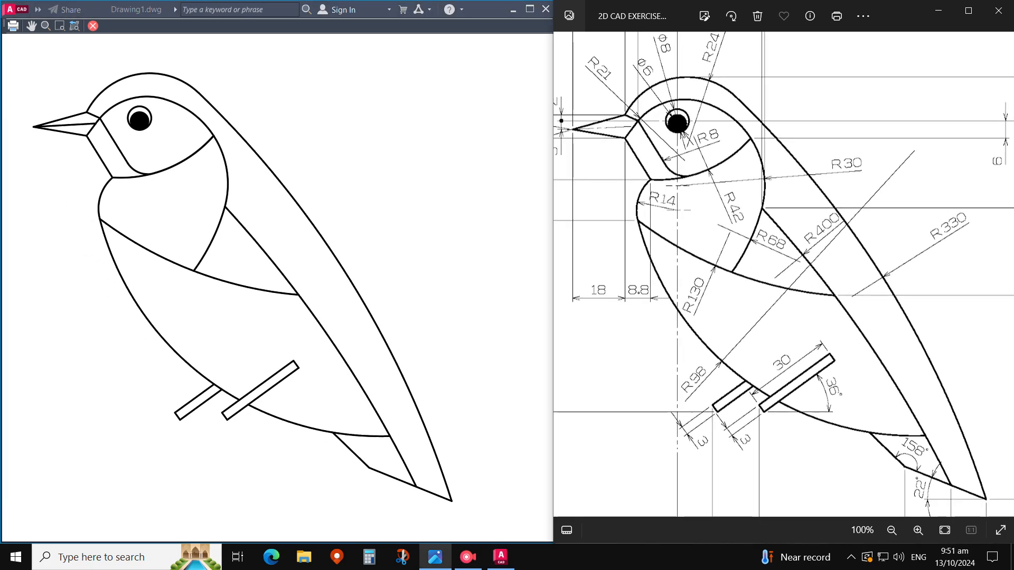
scroll(450, 283, "down", 2)
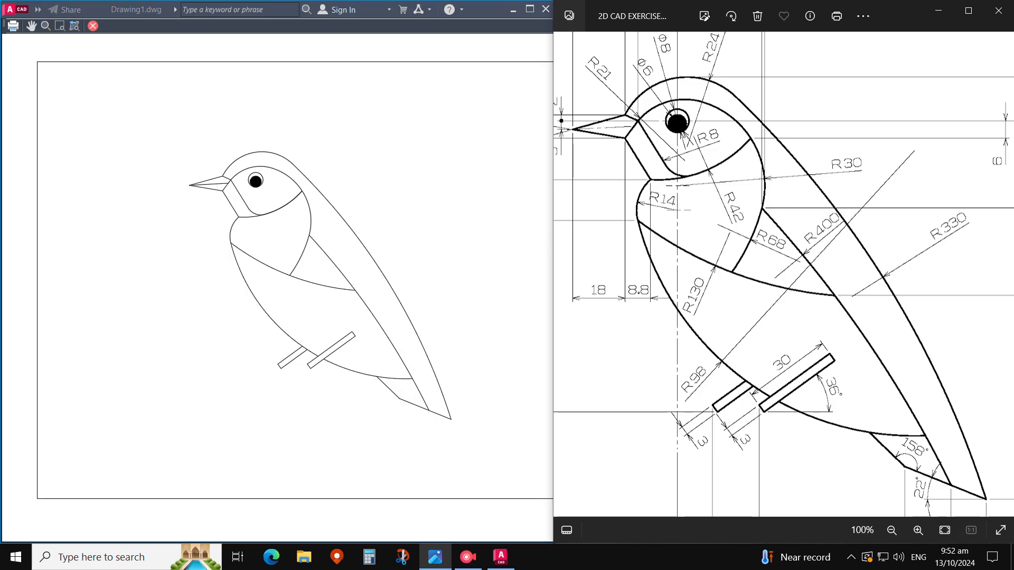
left_click(433, 284)
left_click(753, 256)
scroll(753, 256, "down", 1)
left_click(356, 289)
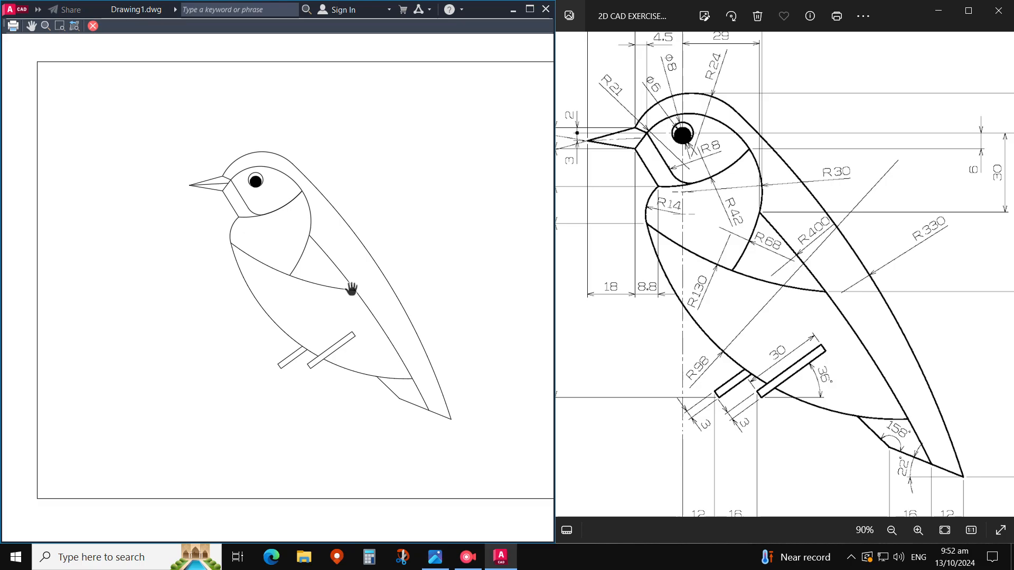
key("Escape")
key("Escape")
Step: Bring the reference drawing's full bird into view and return the drawing to model space
scroll(762, 270, "down", 5)
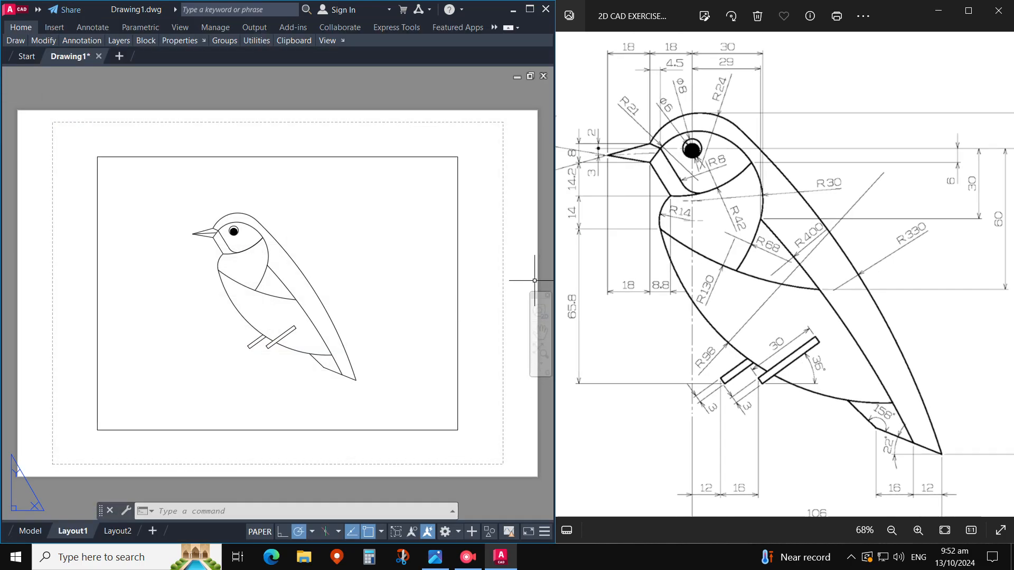
scroll(755, 269, "up", 2)
left_click_drag(755, 270, 783, 275)
left_click(30, 531)
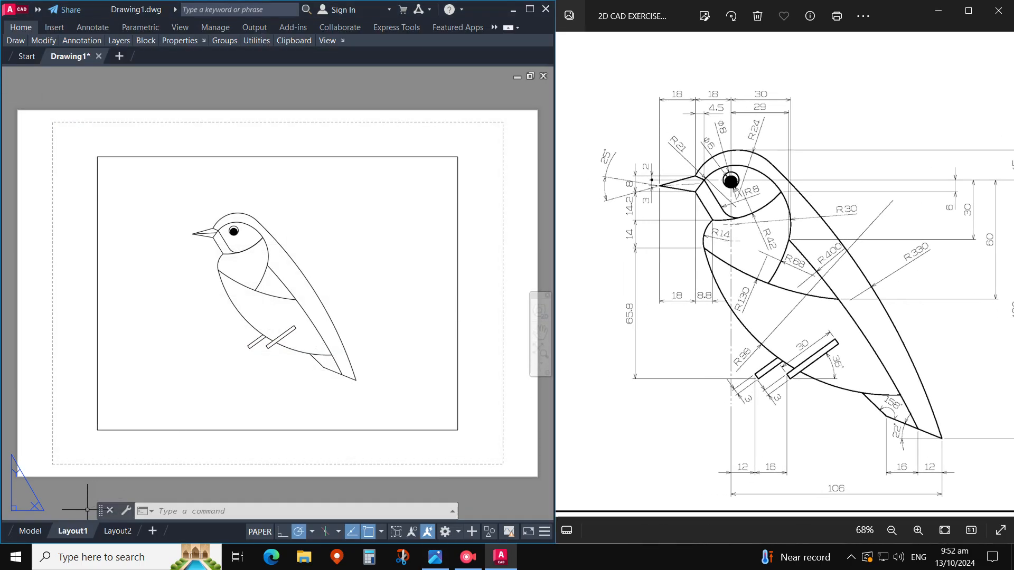
left_click(713, 259)
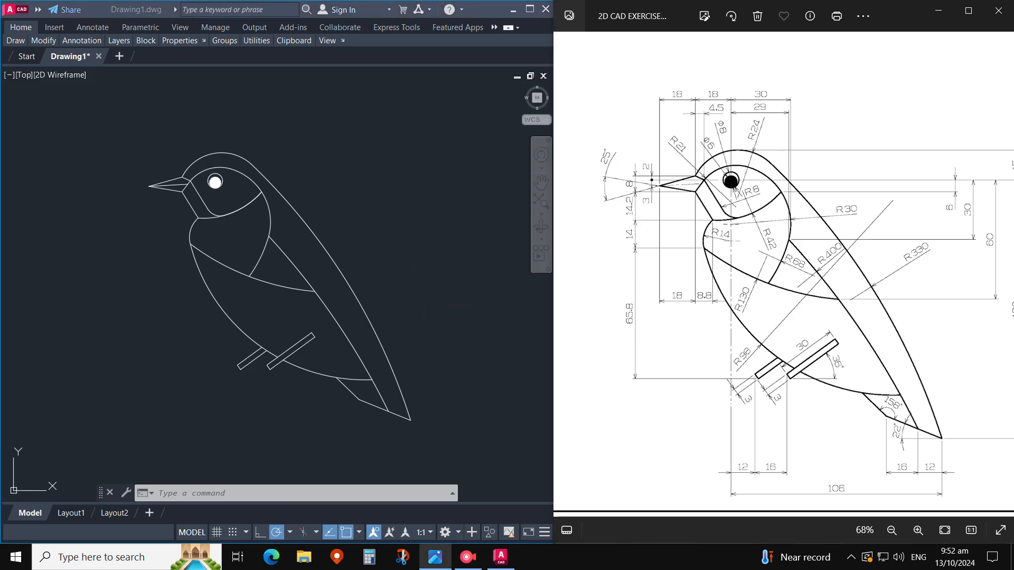
left_click(468, 557)
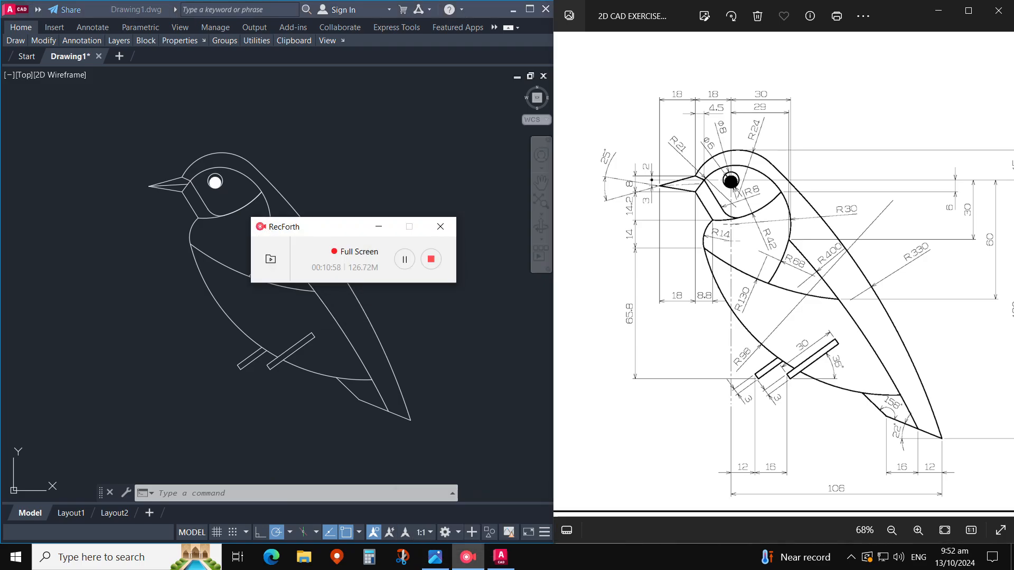